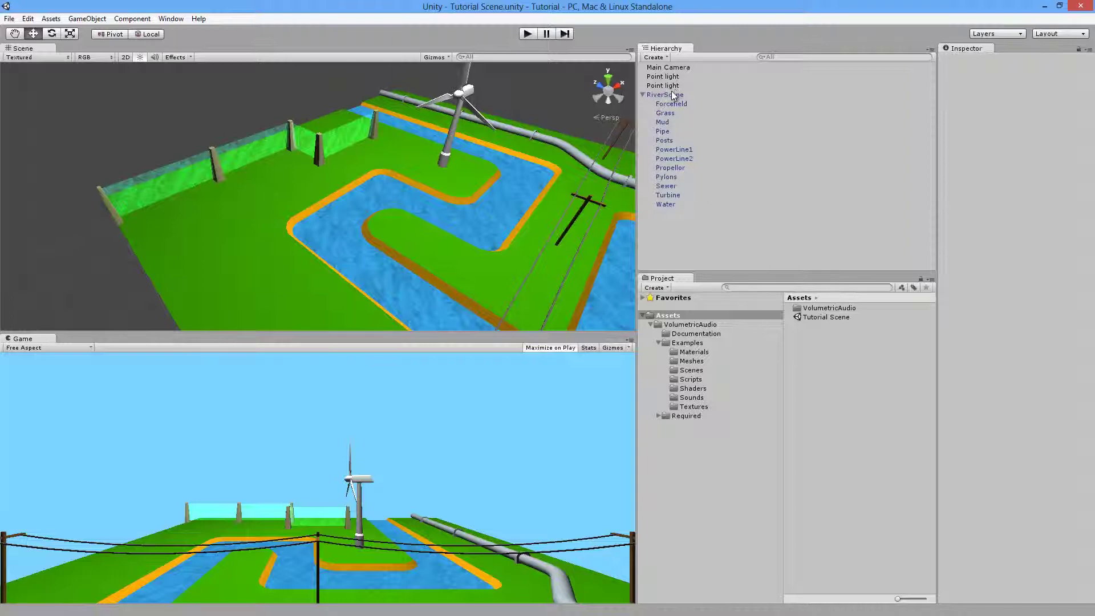
- Examine the Main Camera, the point light and the RiverScene objects such as Forcefield, Posts and PowerLine1
left_click(673, 95)
left_click(665, 114)
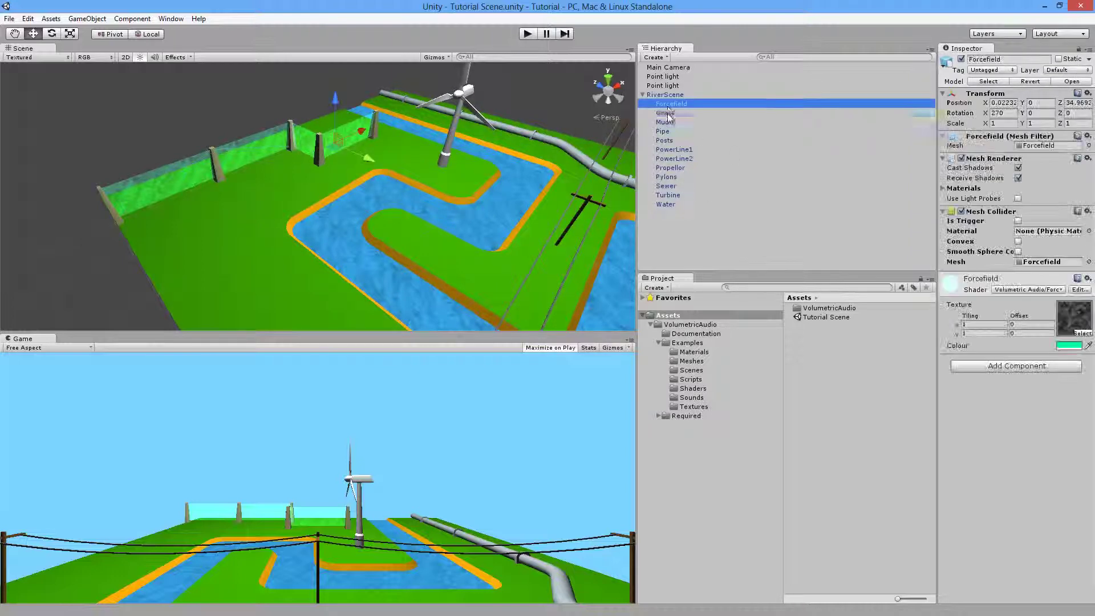
left_click(663, 131)
left_click(664, 141)
left_click(669, 151)
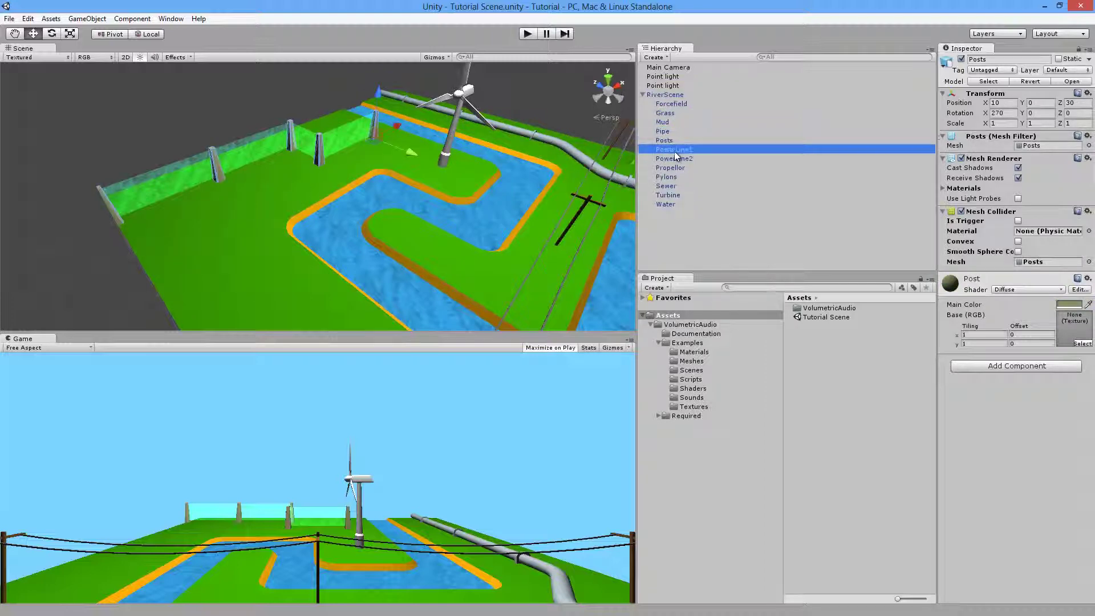
left_click(678, 85)
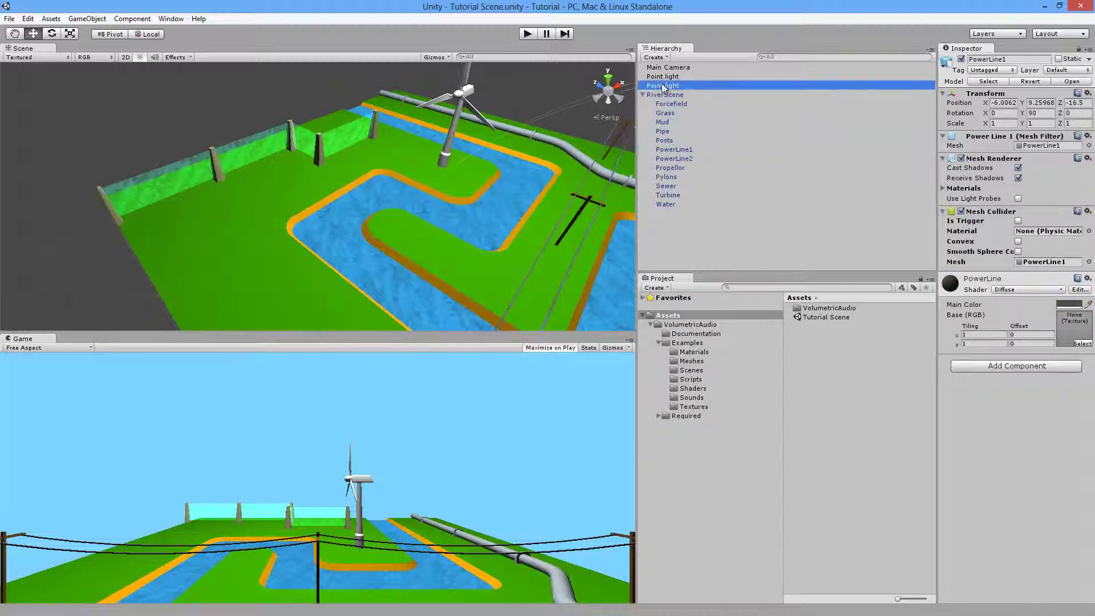
key("Up")
key("Up")
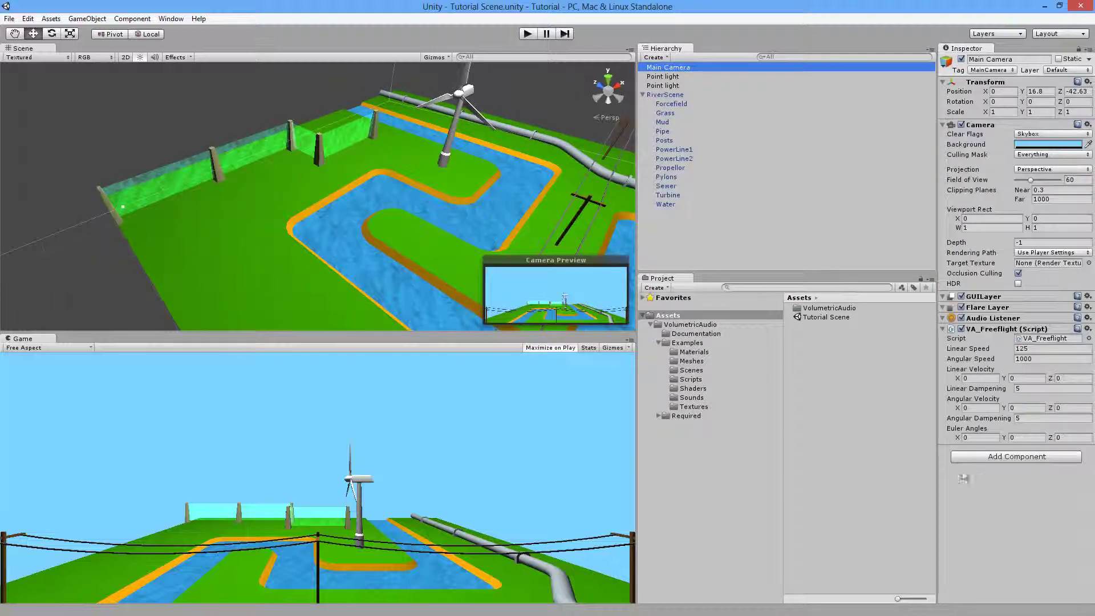
left_click(667, 94)
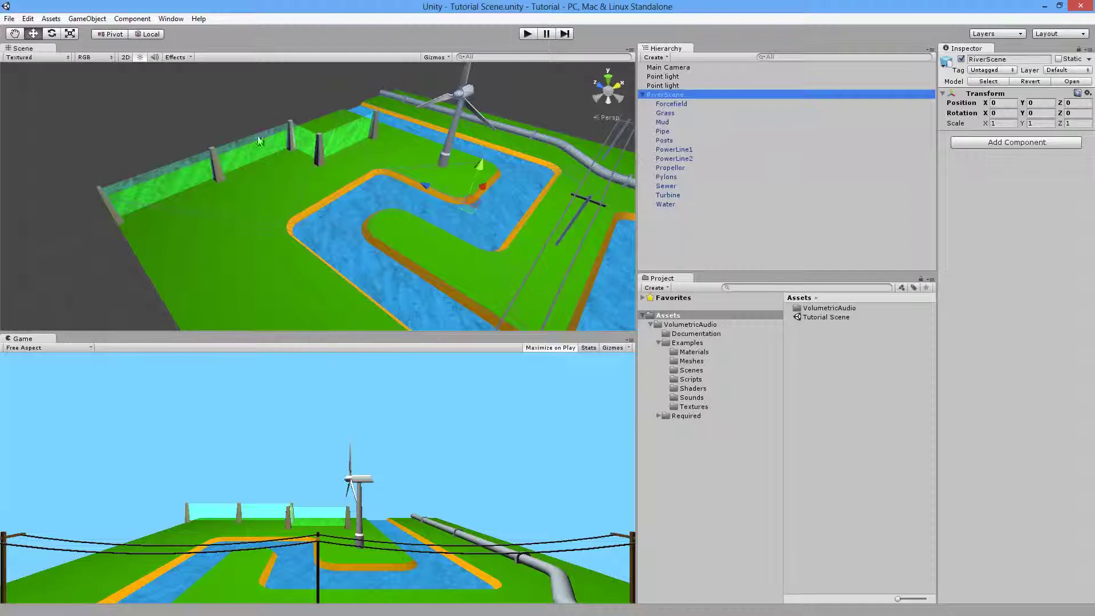
- Add a VA Mesh volumetric audio component to the Forcefield object
right_click_drag(260, 141, 251, 171)
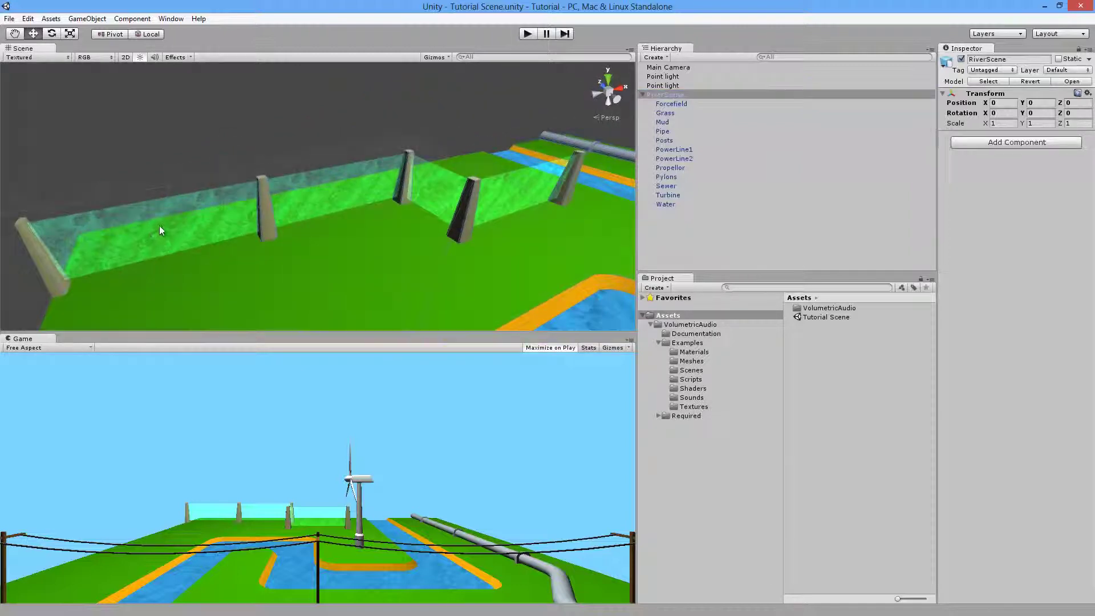
left_click(159, 227)
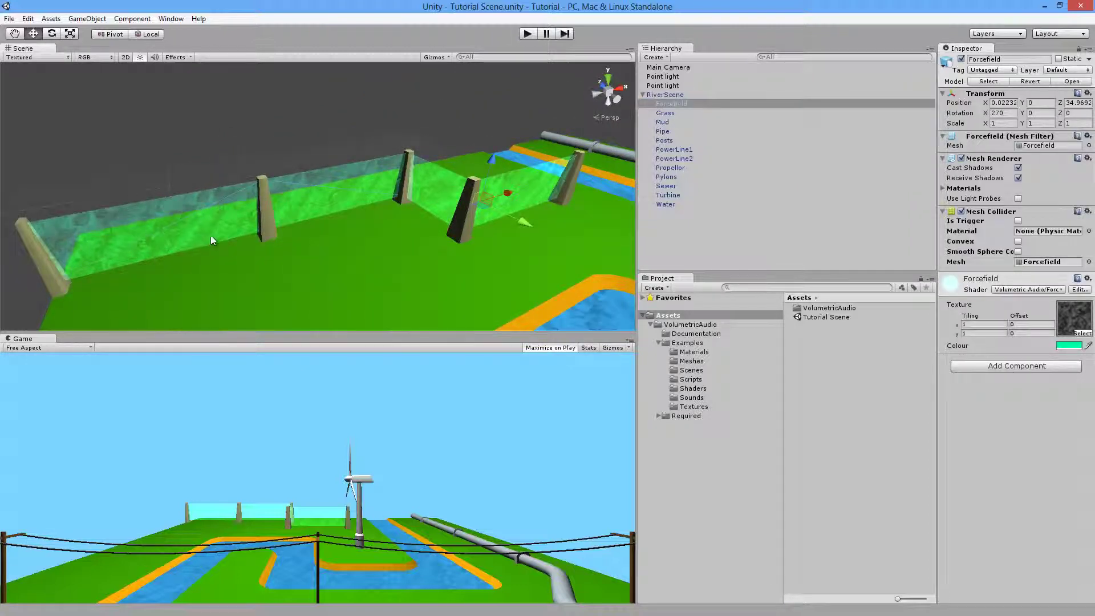
left_click_drag(211, 241, 232, 234, "alt")
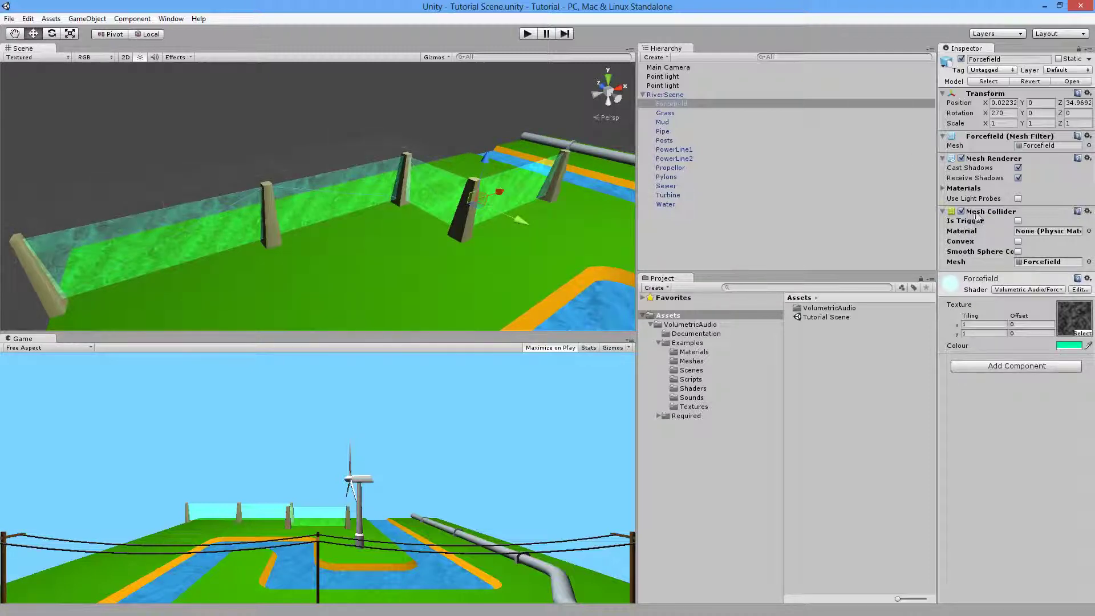
left_click(122, 19)
mouse_move(167, 144)
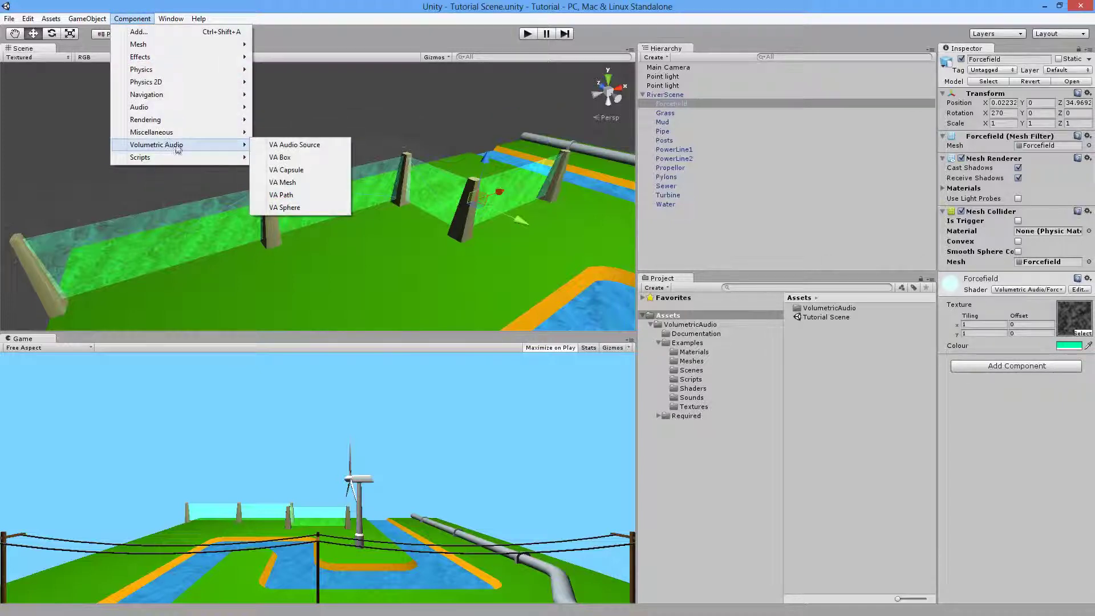
left_click(293, 181)
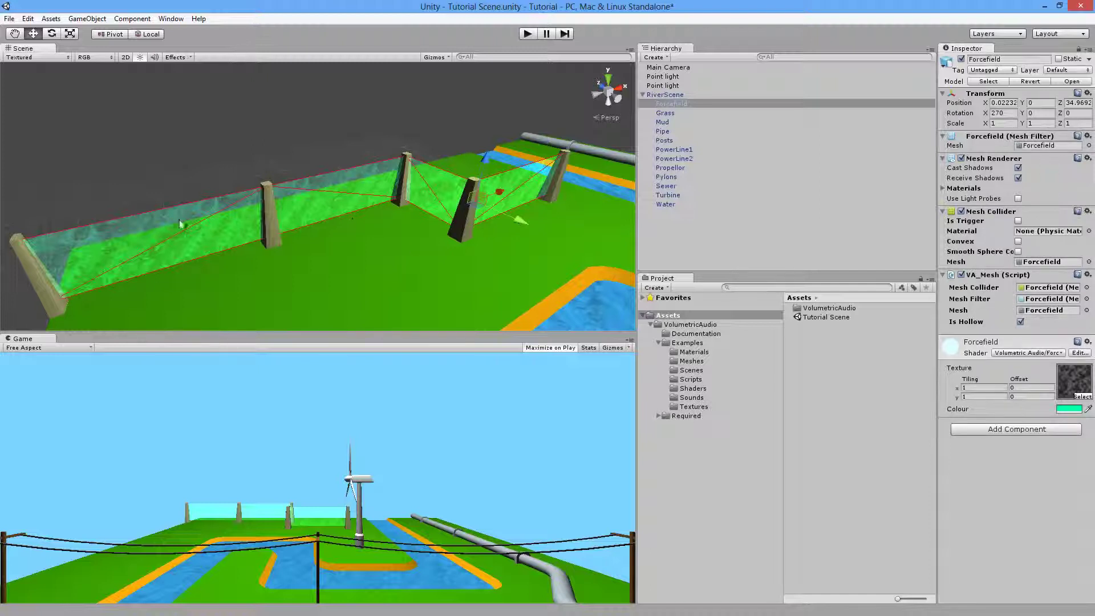
- Switch the Forcefield's VA_Mesh script off and back on to compare its mesh outline in the scene
right_click_drag(179, 224, 133, 233)
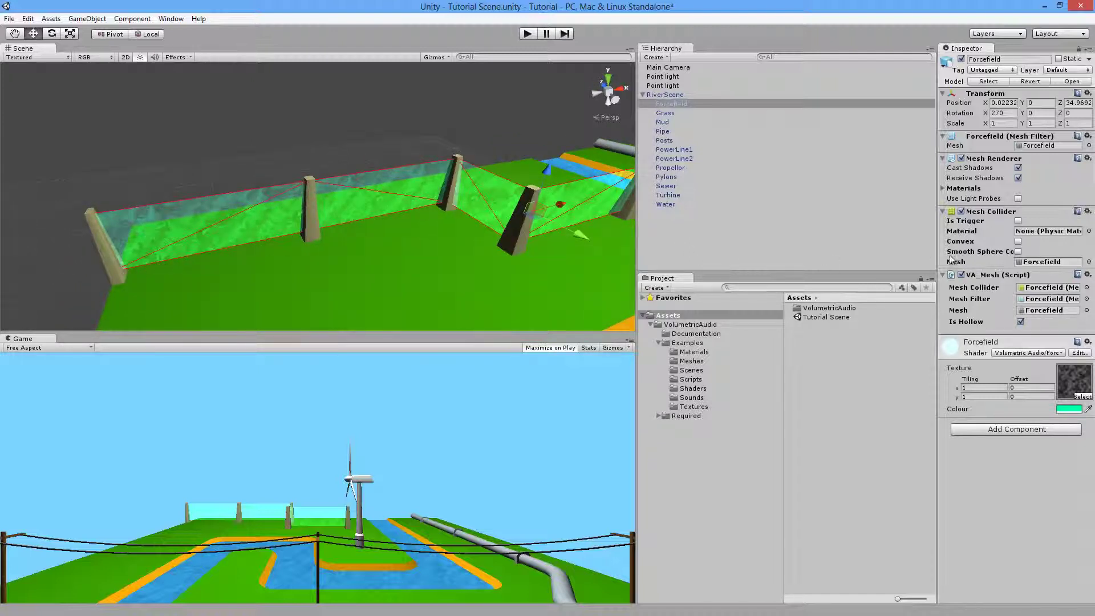
left_click(962, 276)
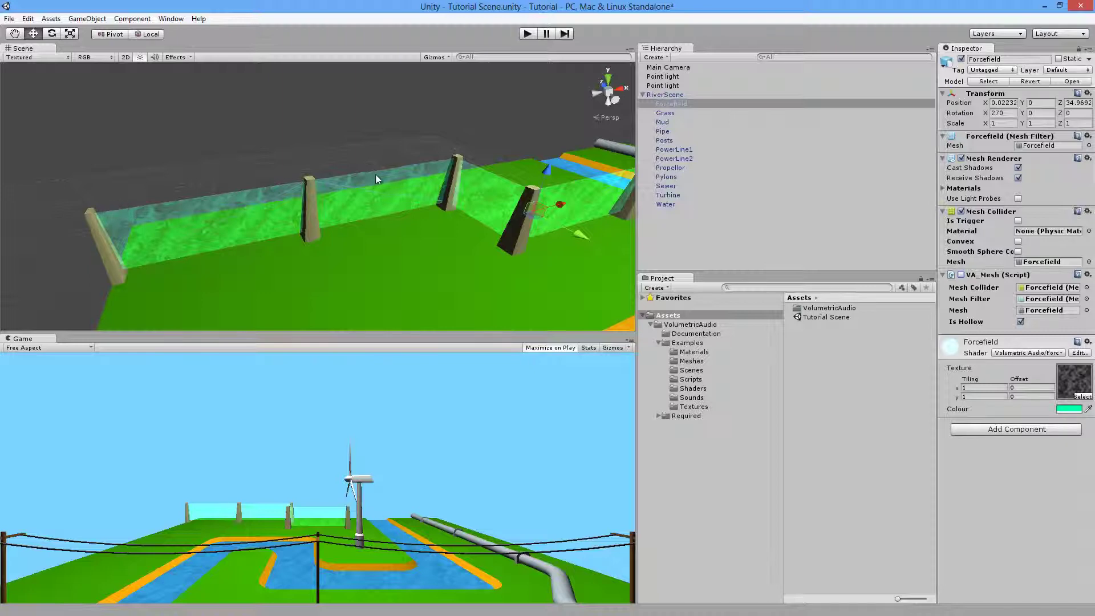
left_click(962, 275)
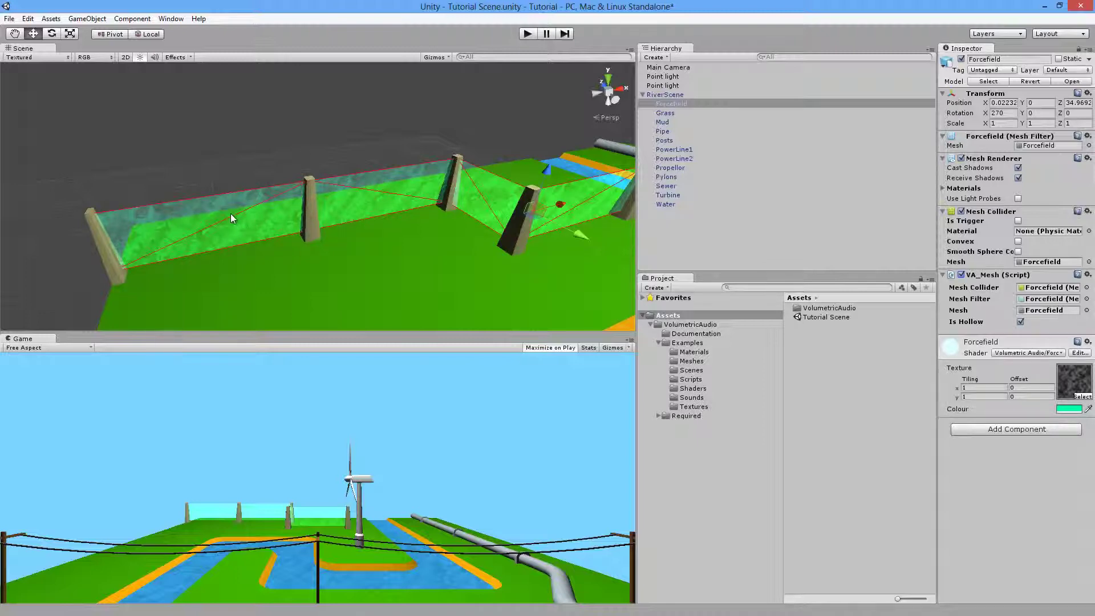
left_click_drag(211, 224, 171, 235, "alt")
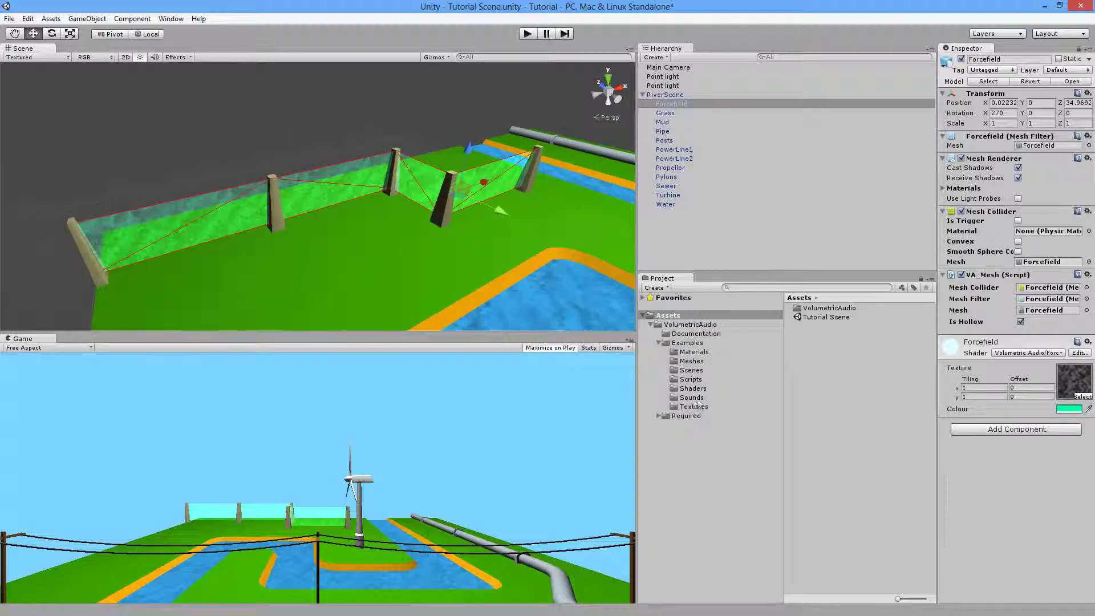
- Place the ForcefieldLoop sound from the example Sounds folder in the scene as an audio source with Loop enabled
left_click(693, 398)
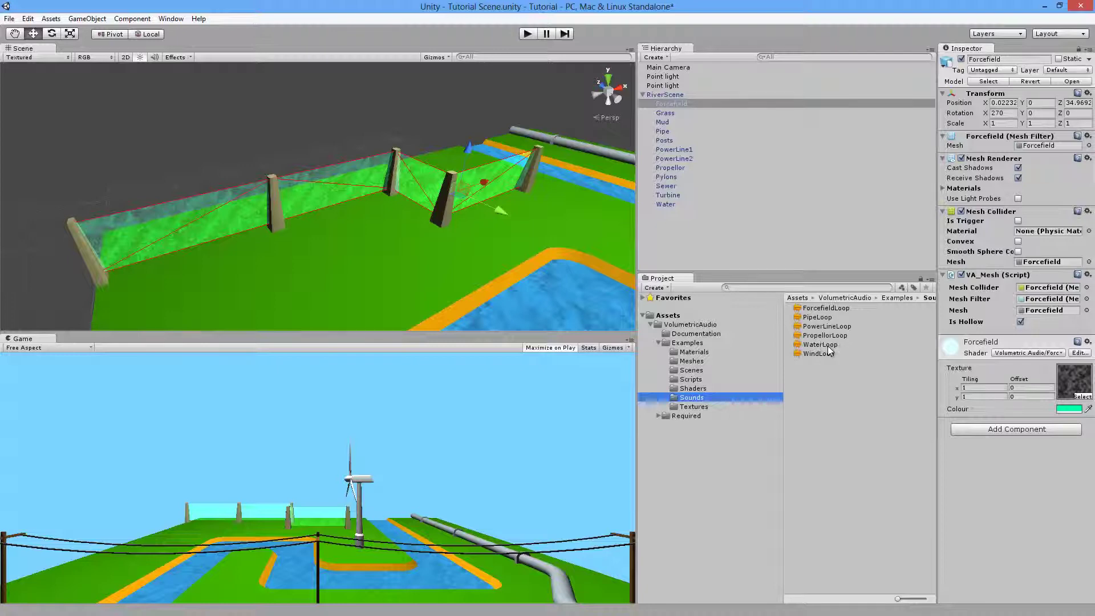
left_click(829, 311)
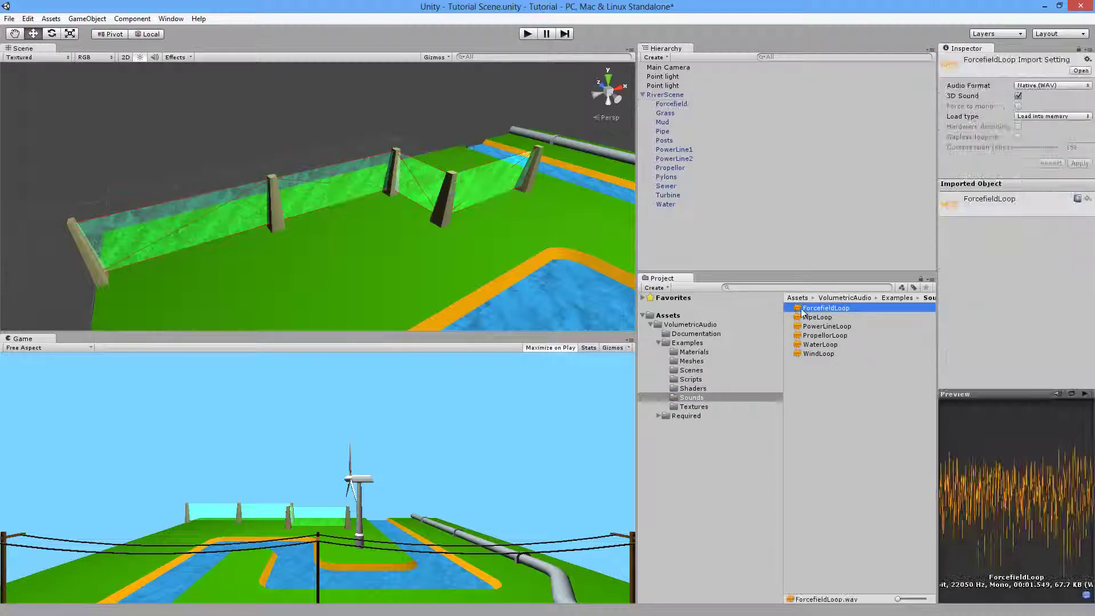
left_click_drag(818, 311, 682, 236)
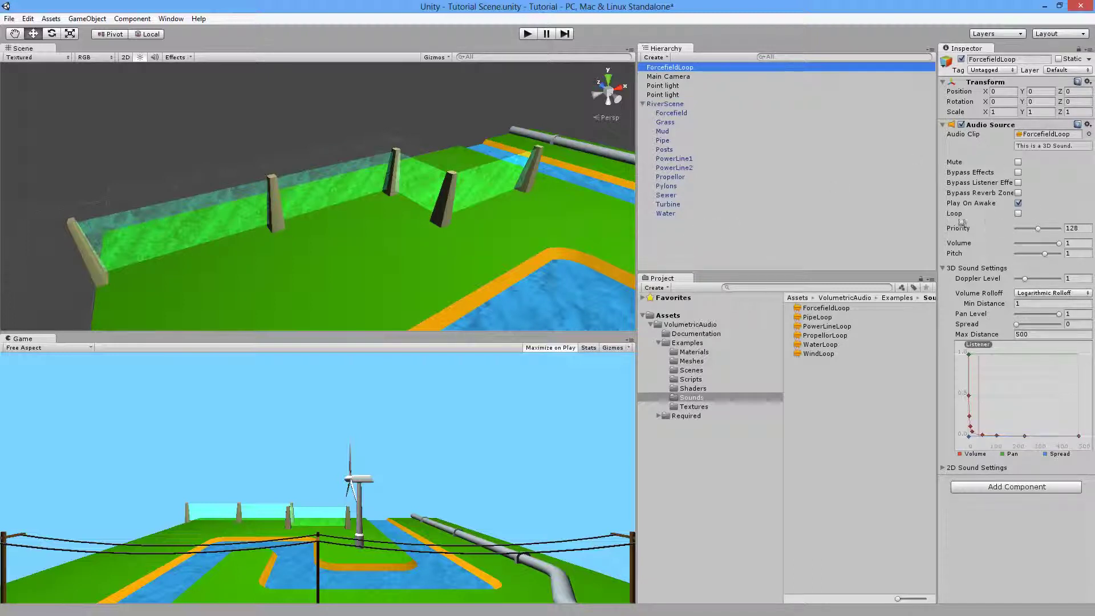
left_click(1018, 213)
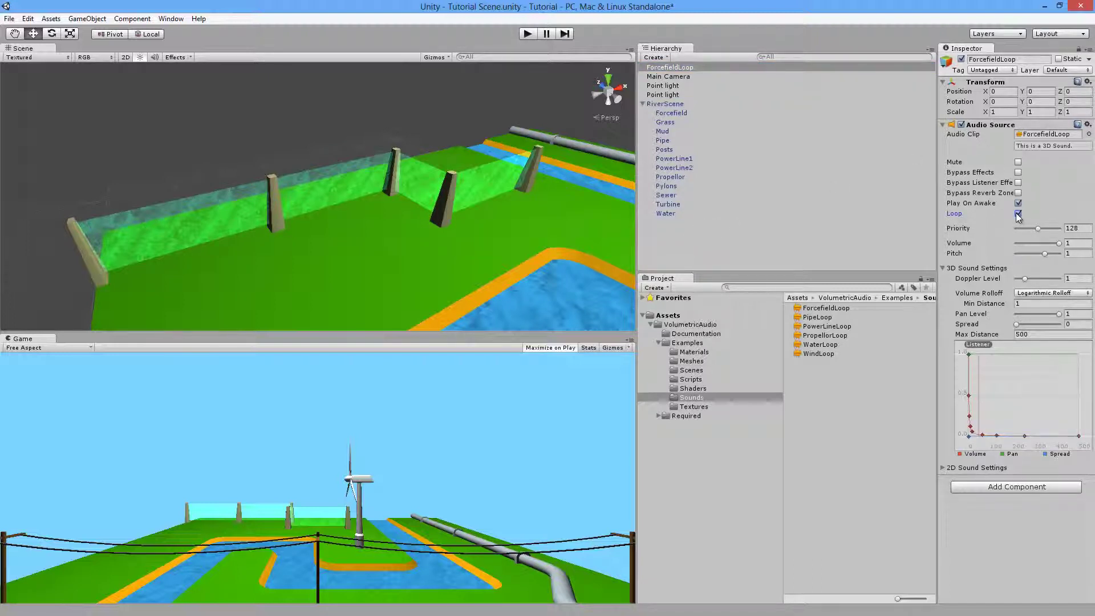
- Add a VA Audio Source component to the ForcefieldLoop object and assign Forcefield as its Shape
left_click(133, 18)
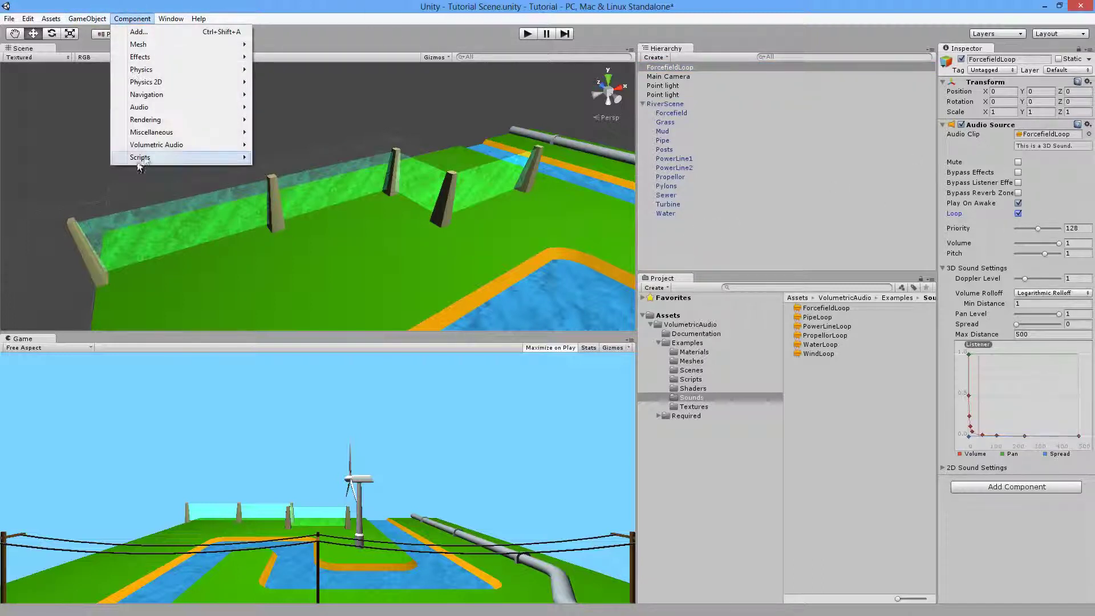
mouse_move(154, 147)
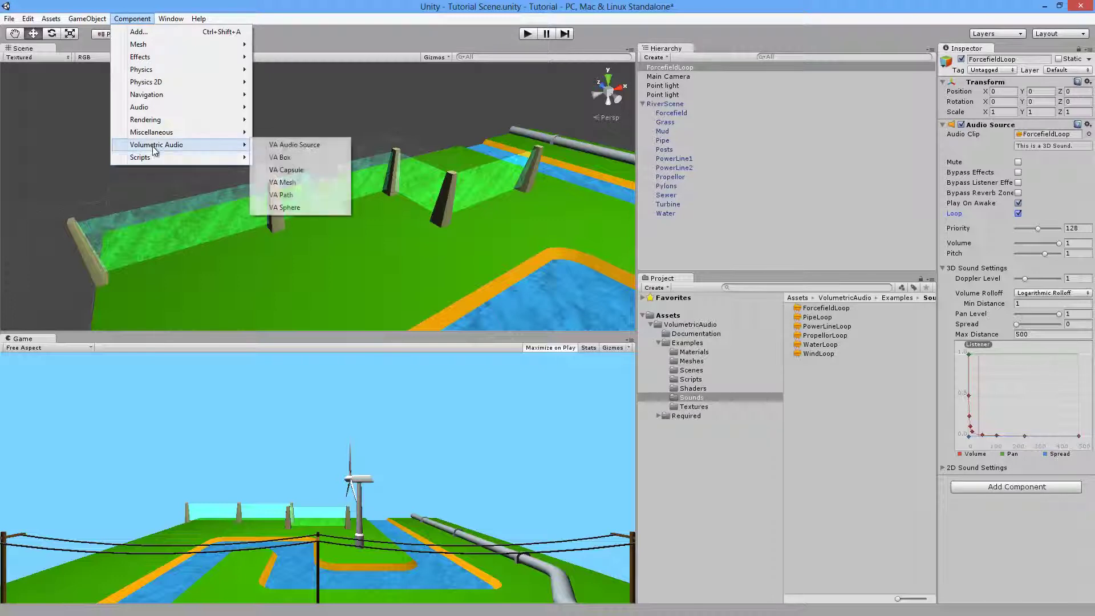
left_click(294, 145)
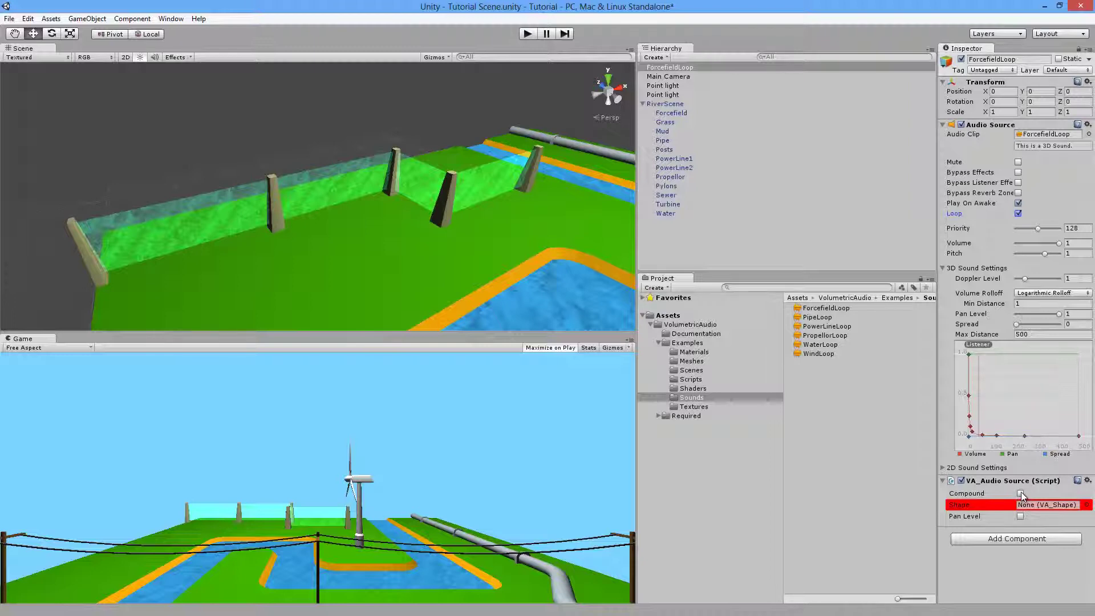
left_click(674, 112)
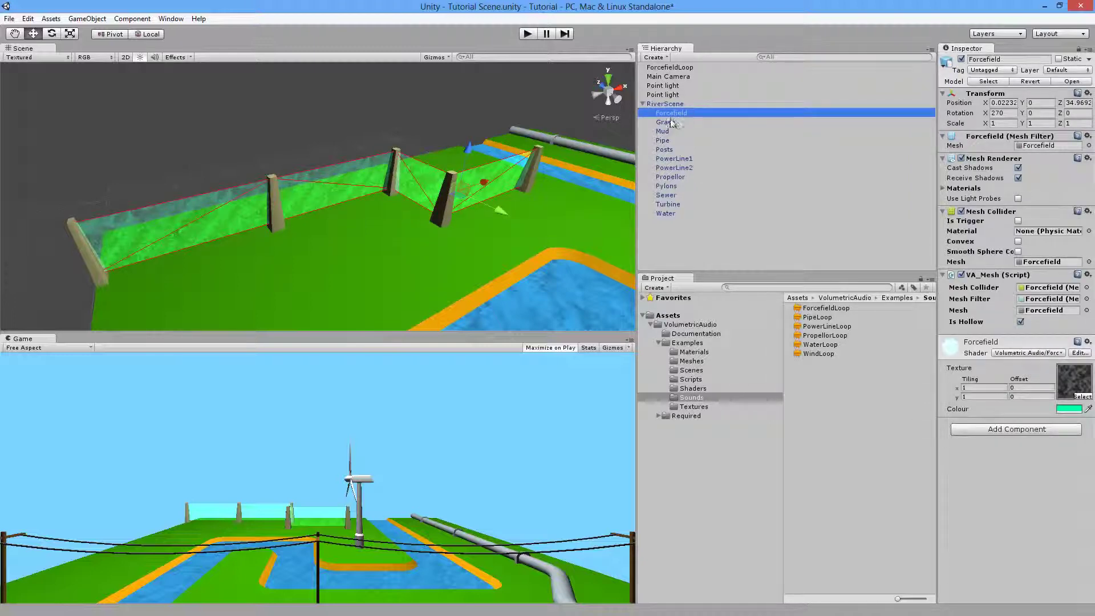
left_click(672, 67)
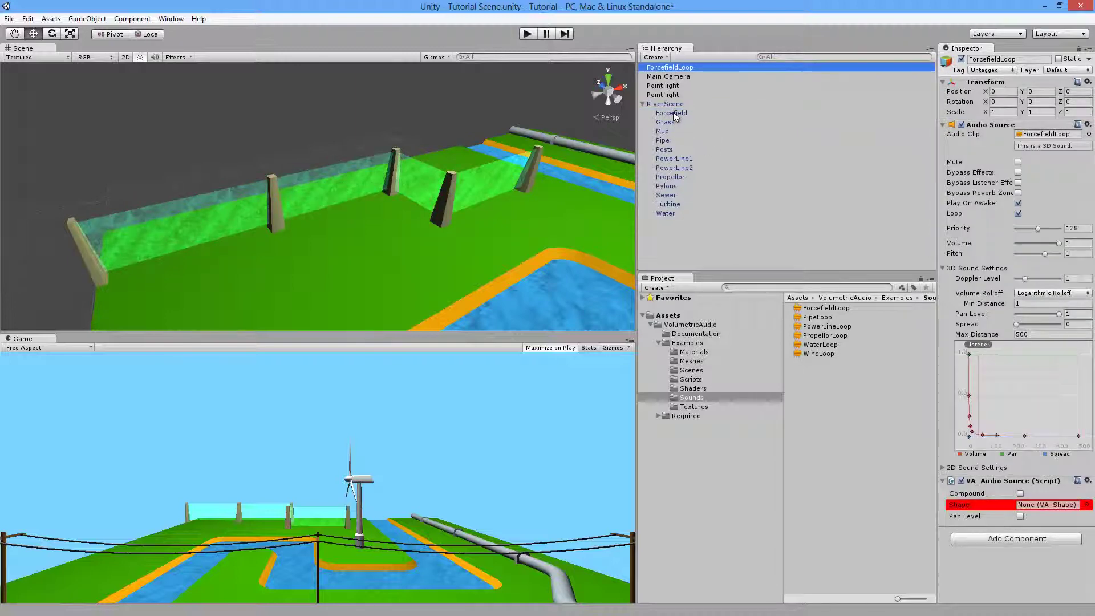
left_click_drag(674, 116, 1028, 511)
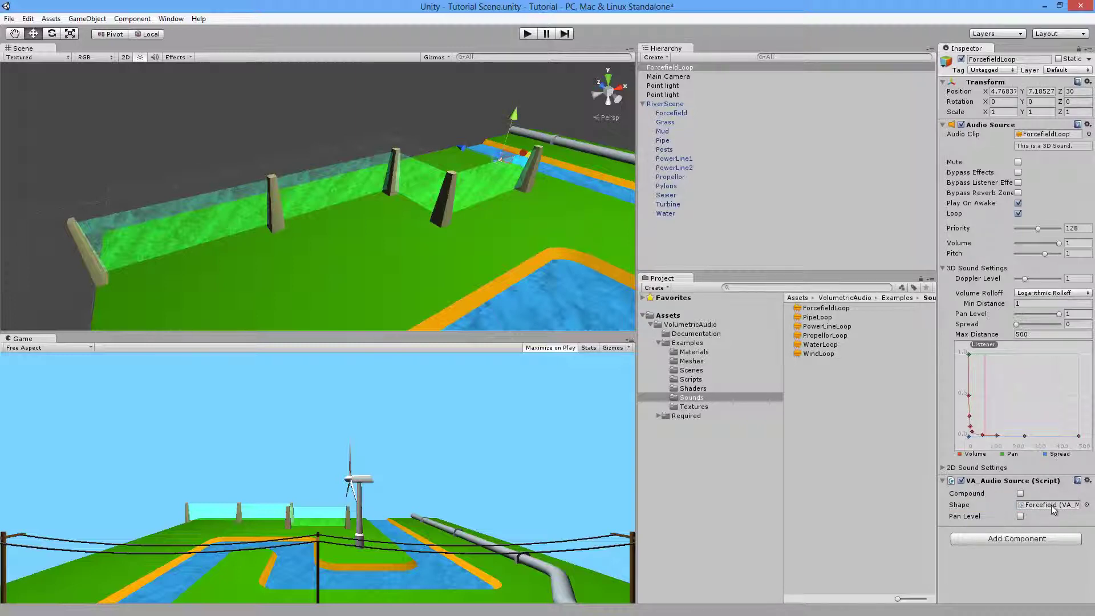
- Play the scene to test the forcefield's volumetric sound from different viewpoints, and stop playback
left_click(528, 34)
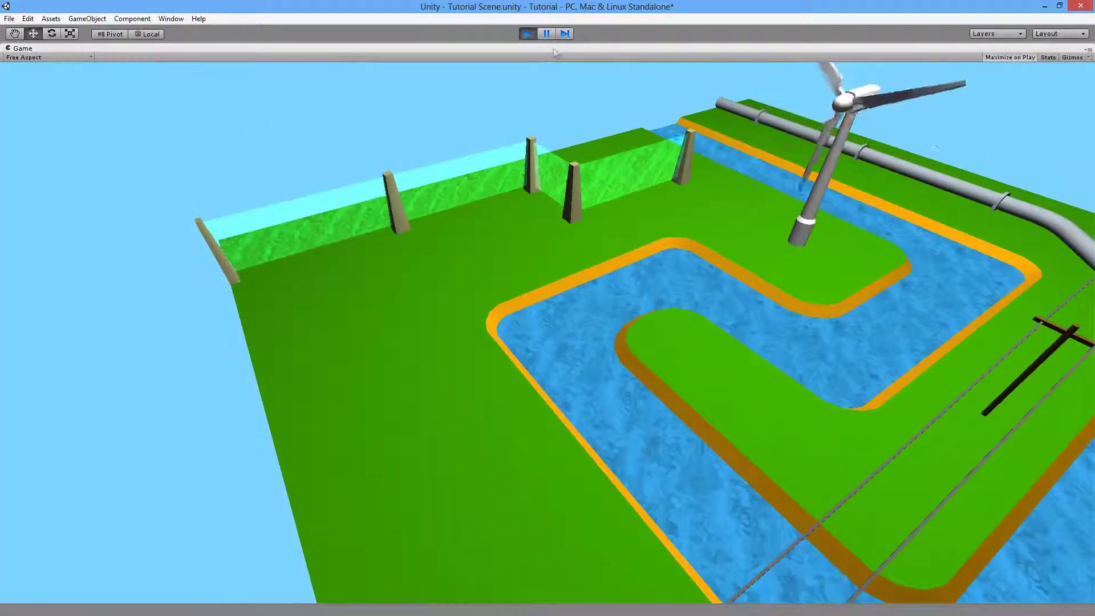
left_click(531, 35)
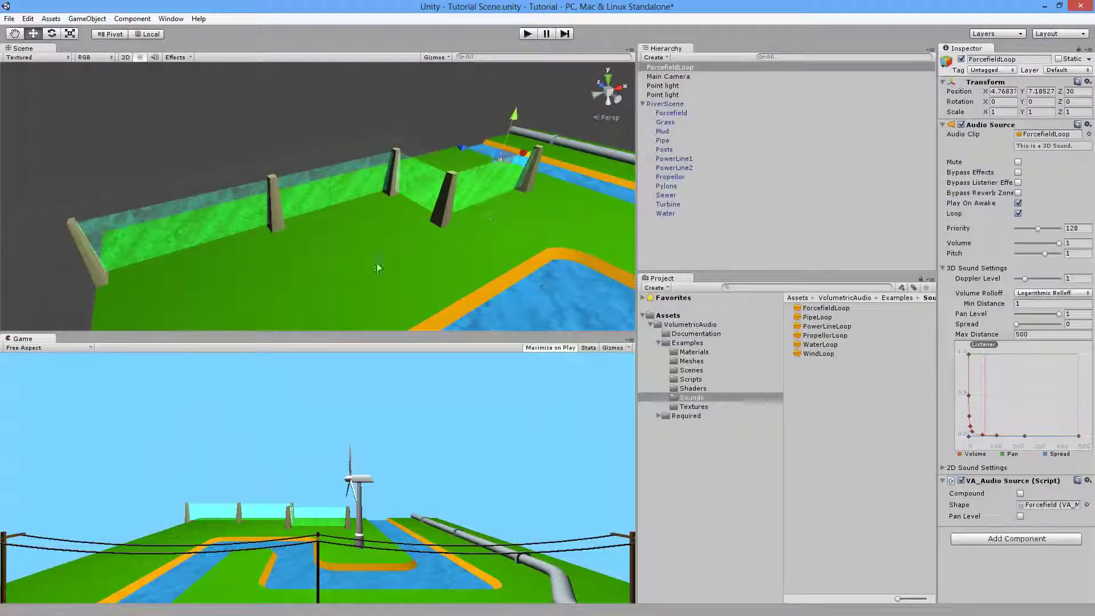
- Add a VA Mesh volumetric audio component to the river's Water object
left_click_drag(378, 268, 323, 287, "alt")
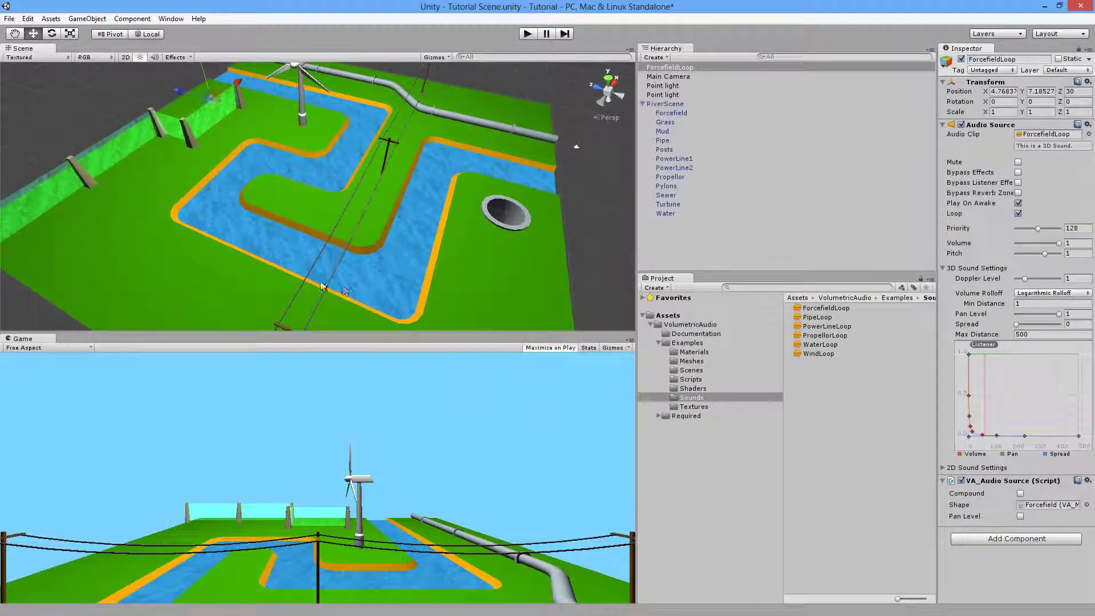
left_click(268, 243)
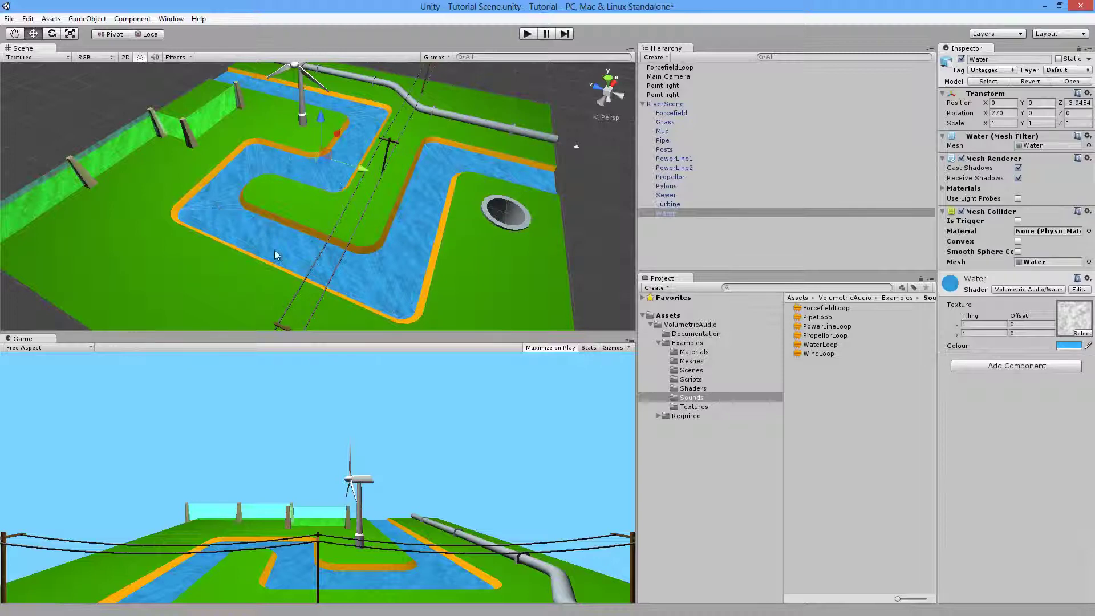
left_click(132, 20)
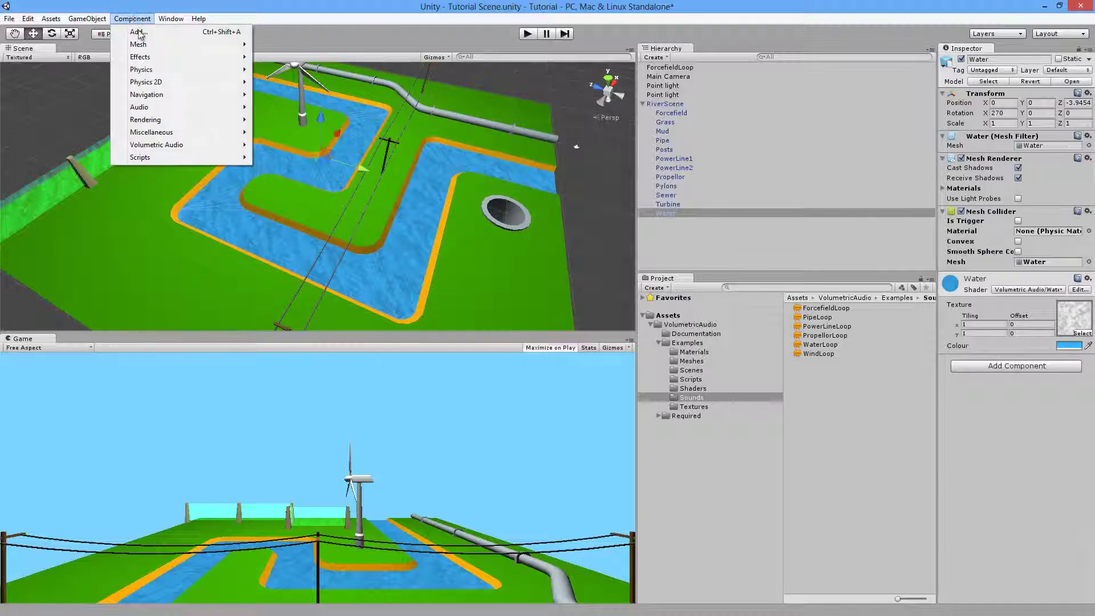
mouse_move(171, 146)
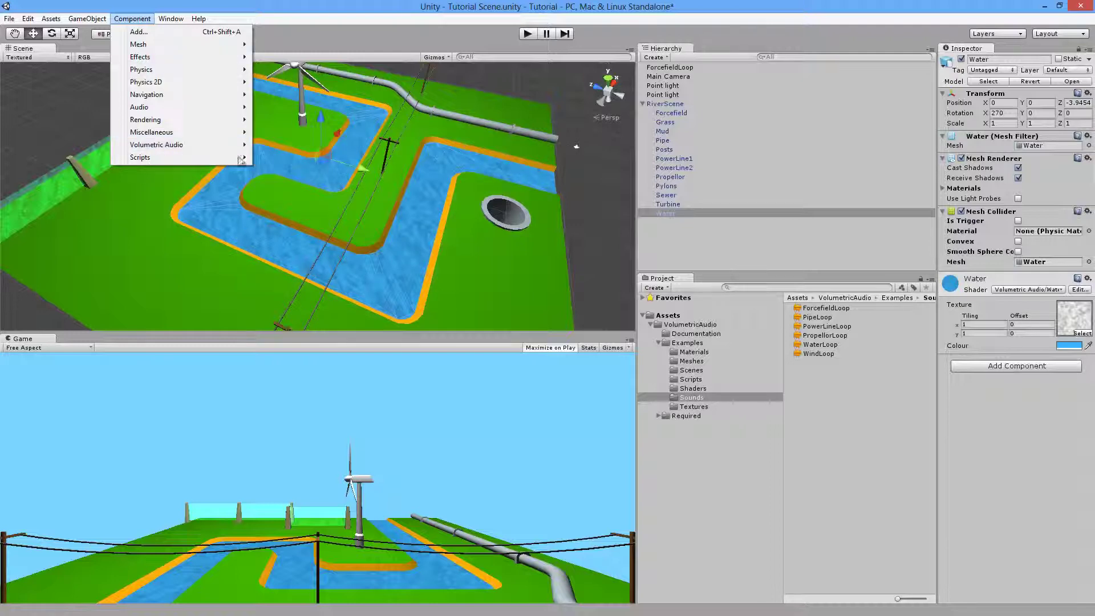
mouse_move(241, 148)
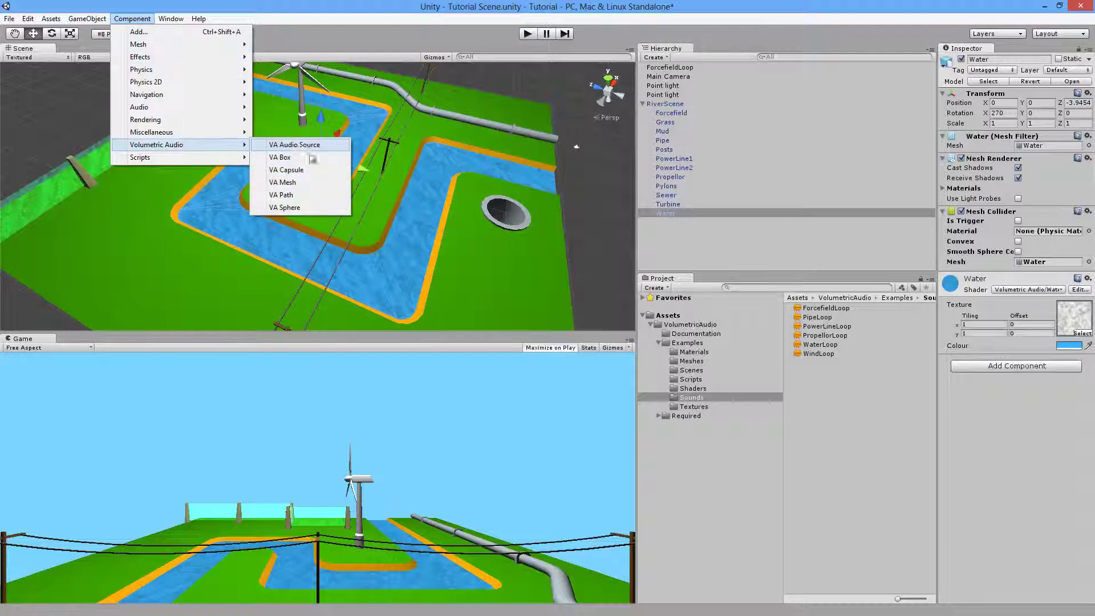
left_click(291, 184)
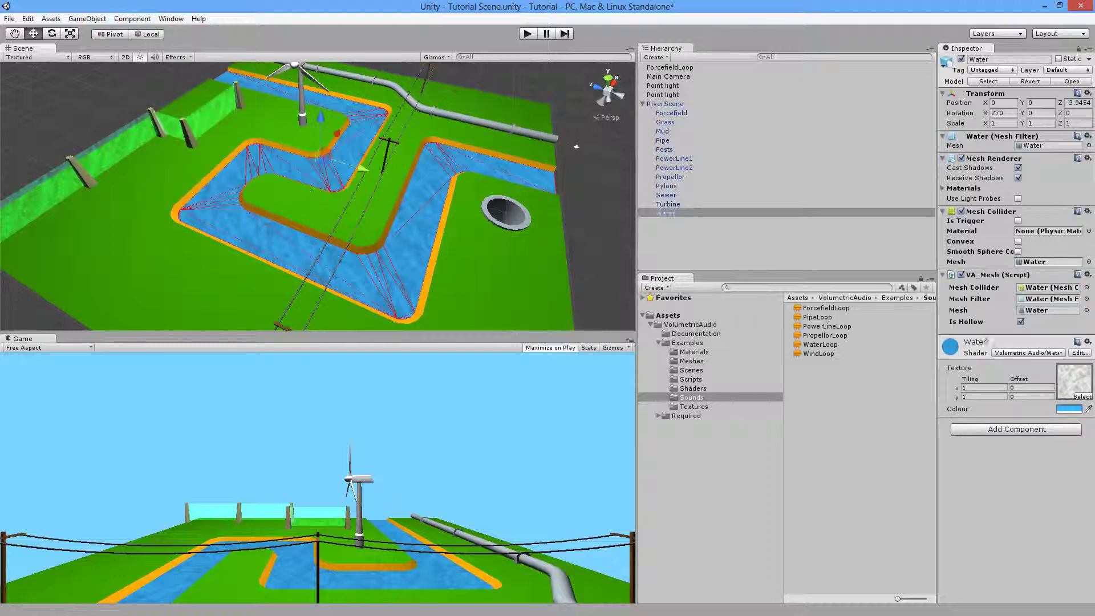
- Place the WaterLoop sound in the scene as a root-level audio source with Loop enabled
left_click(822, 345)
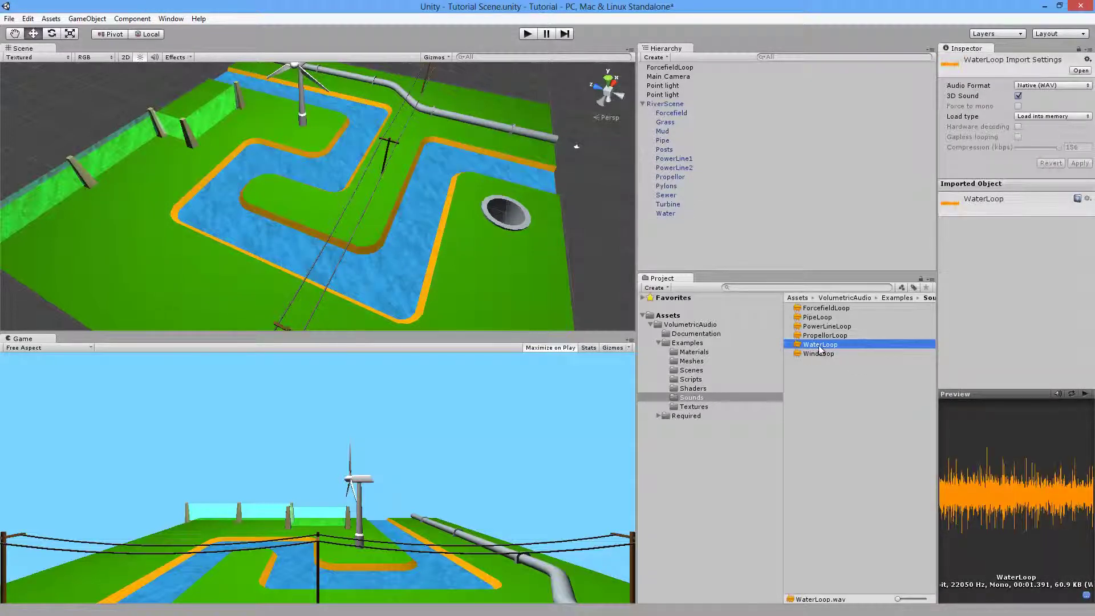
left_click_drag(821, 349, 643, 233)
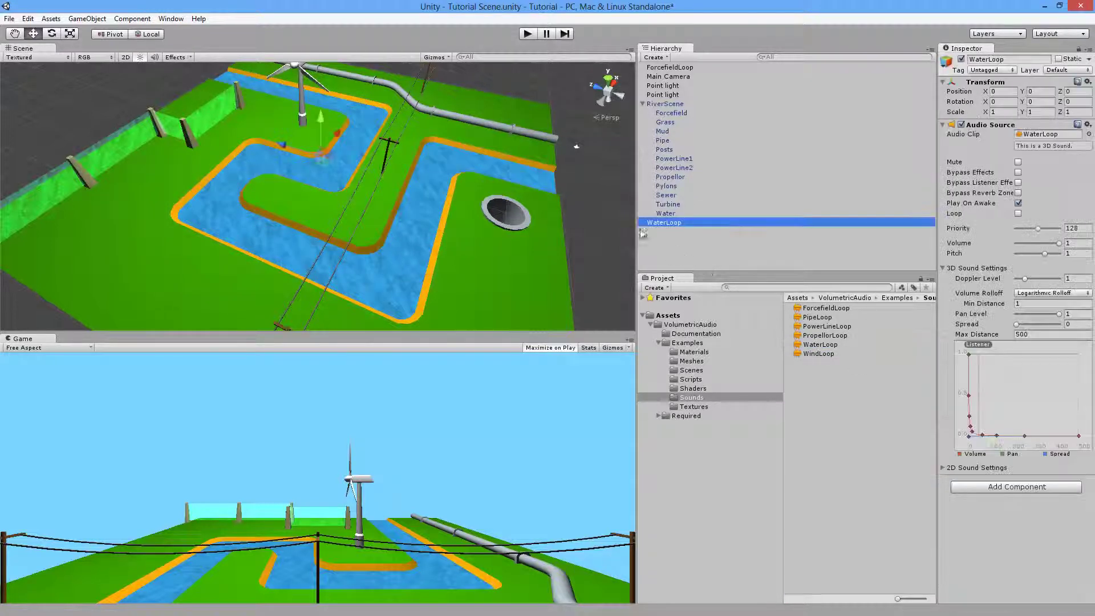
left_click(1018, 213)
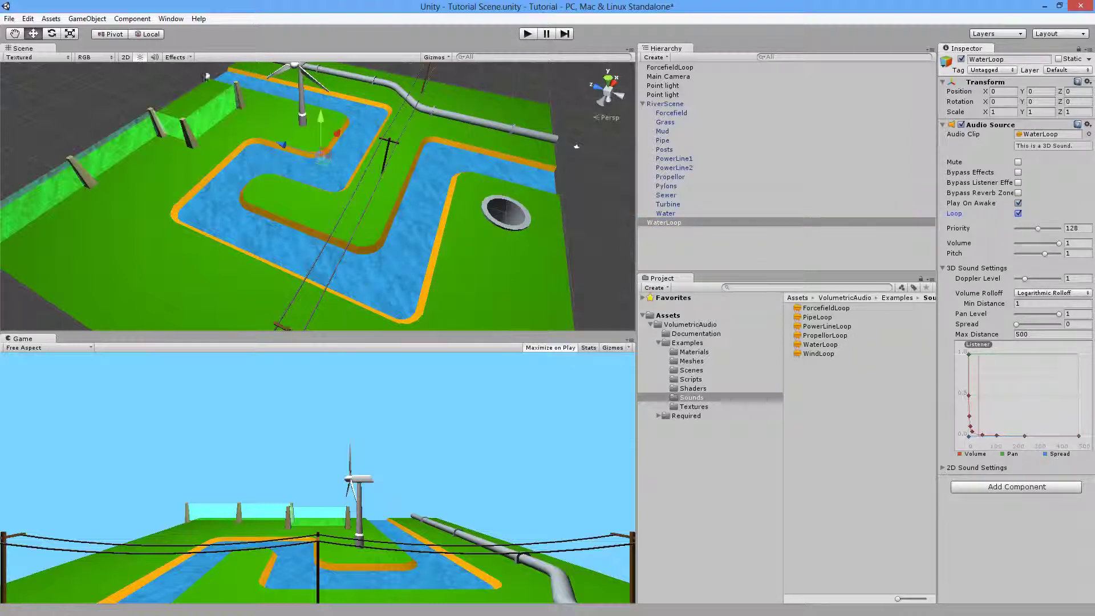
- Add a VA Audio Source component to the WaterLoop object and assign Water as its Shape
left_click(133, 19)
mouse_move(171, 145)
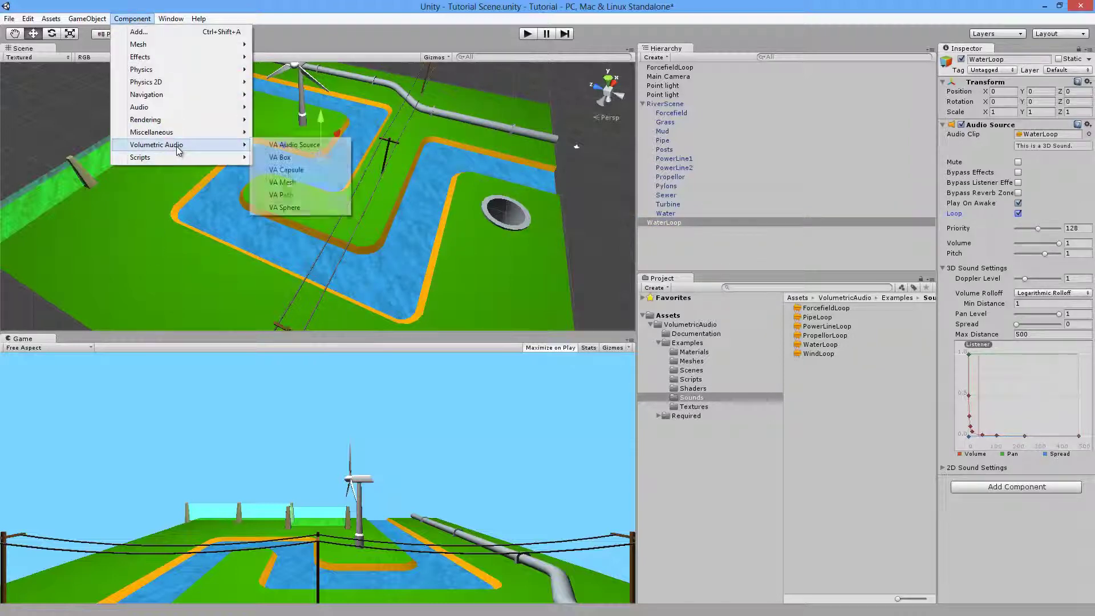
left_click(287, 148)
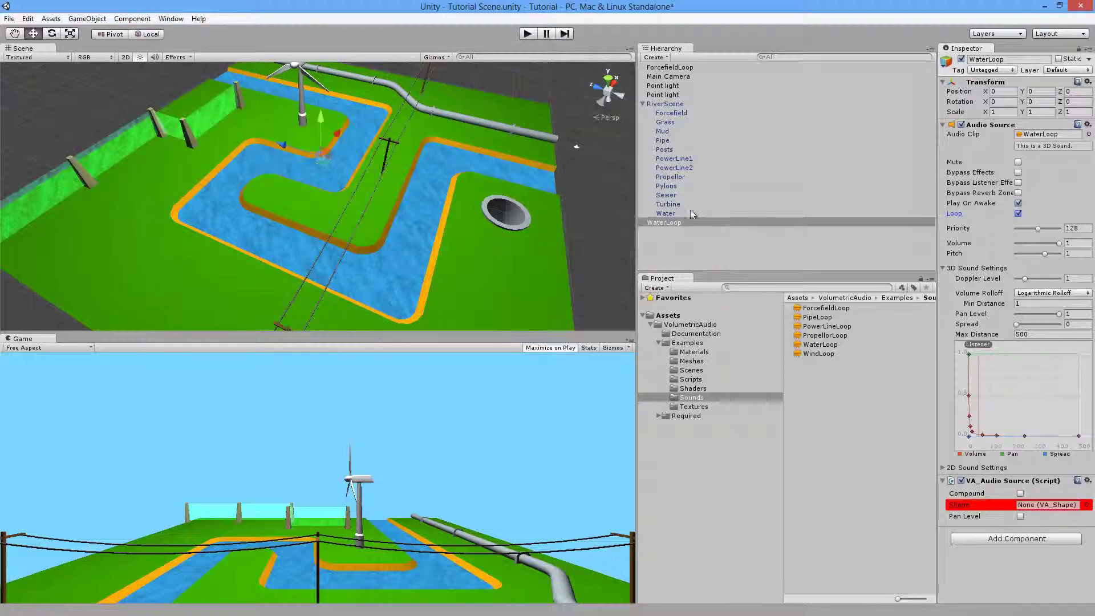
left_click_drag(1049, 505, 1043, 506)
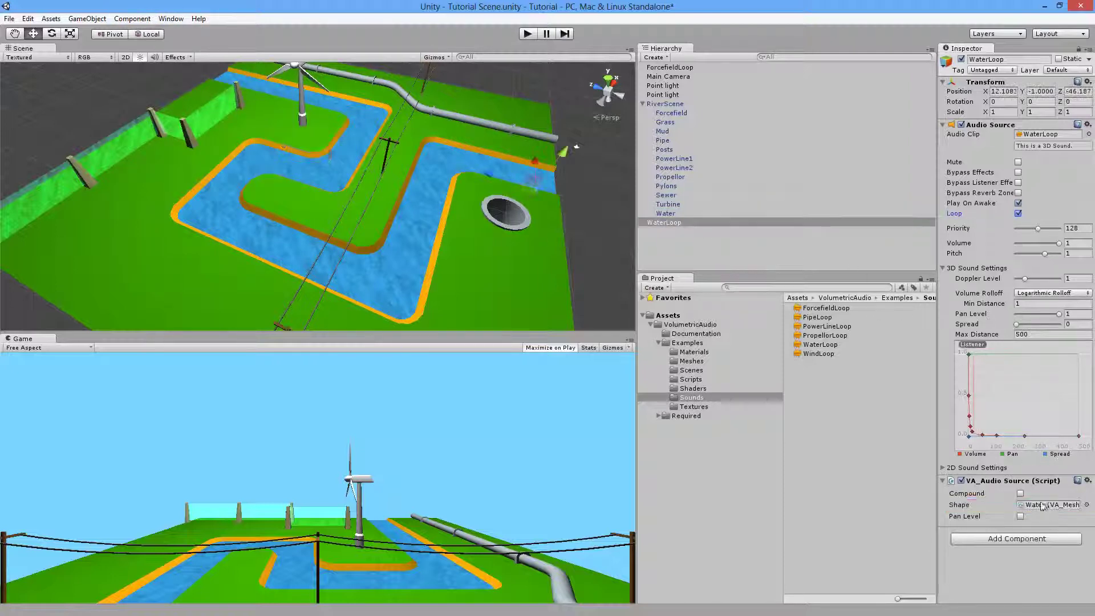
- Play the scene to test the water's volumetric sound while moving along and above the river, and stop playback
left_click(529, 34)
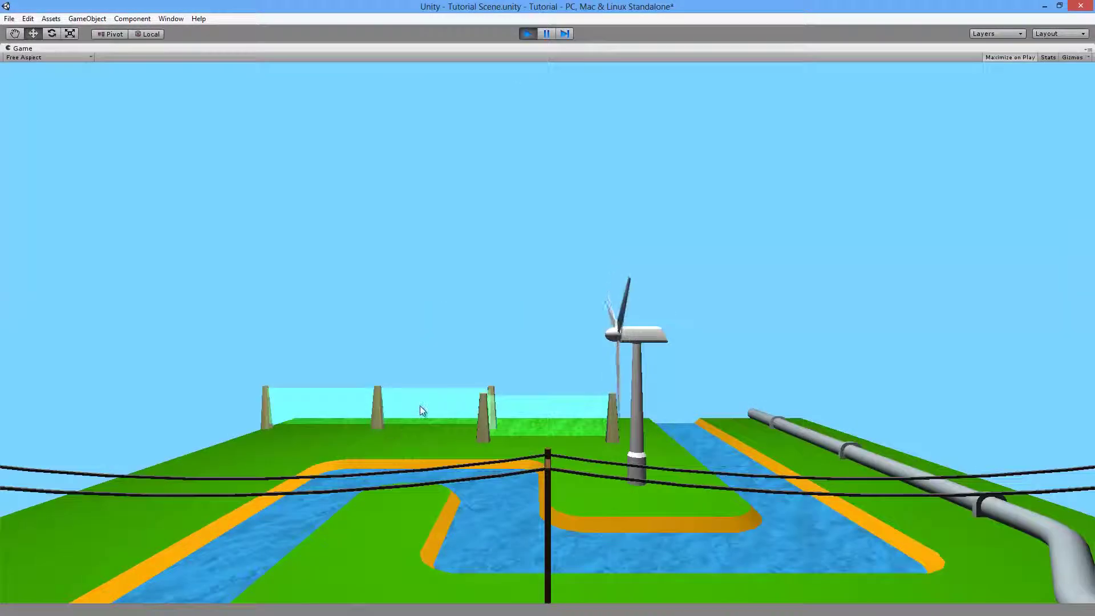
key("w")
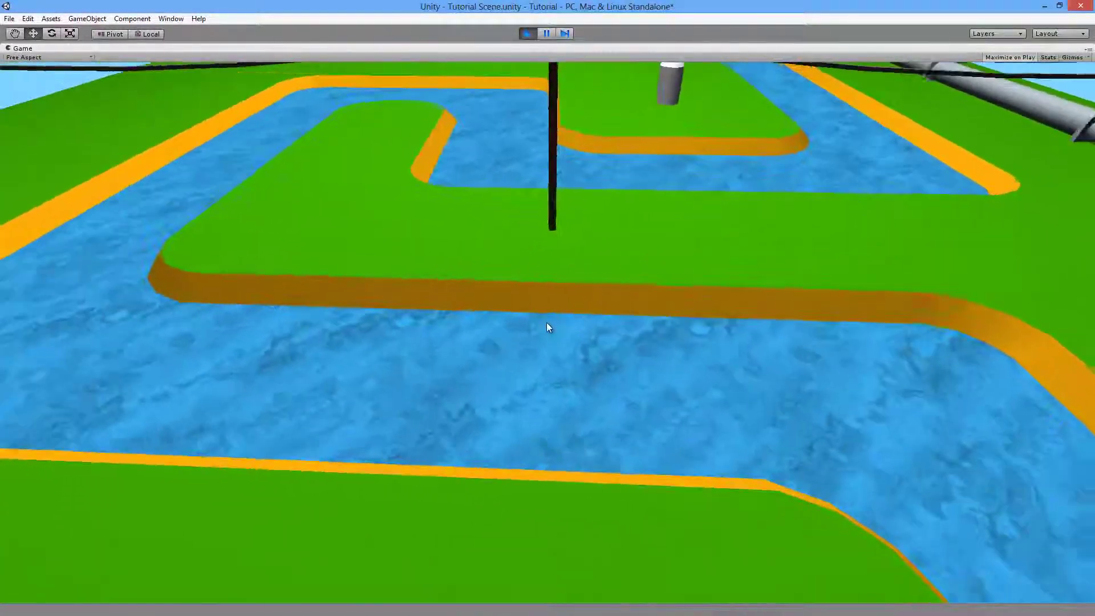
key("w")
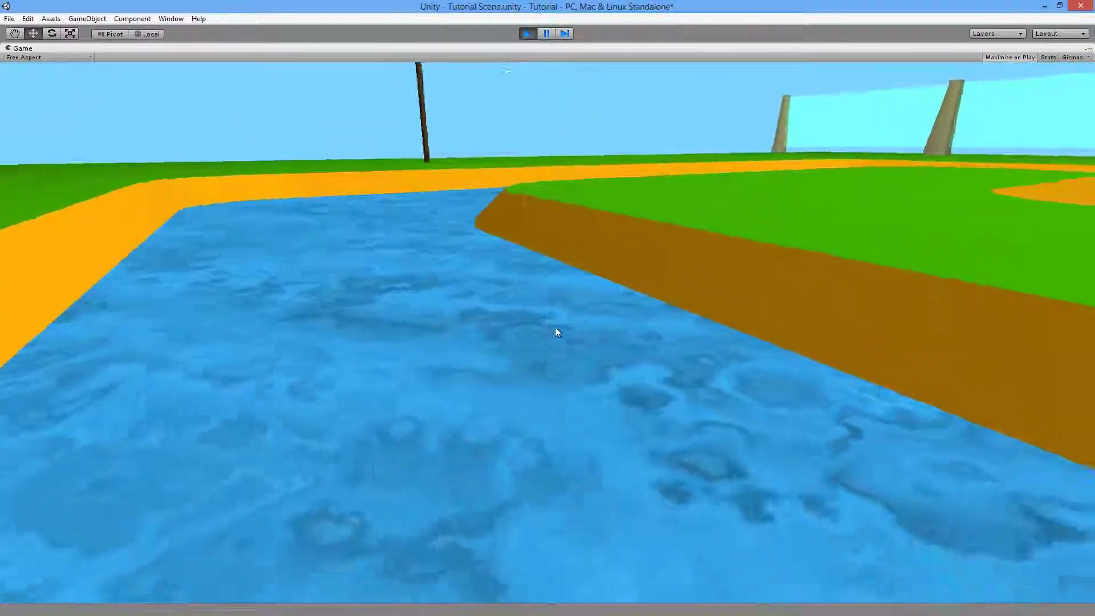
key("w")
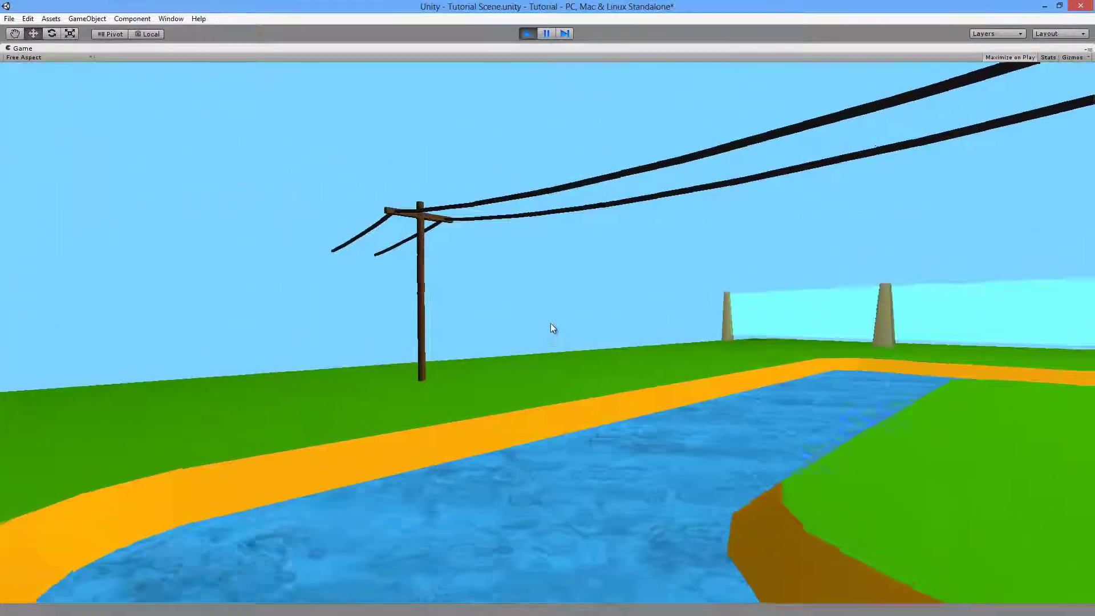
key("w")
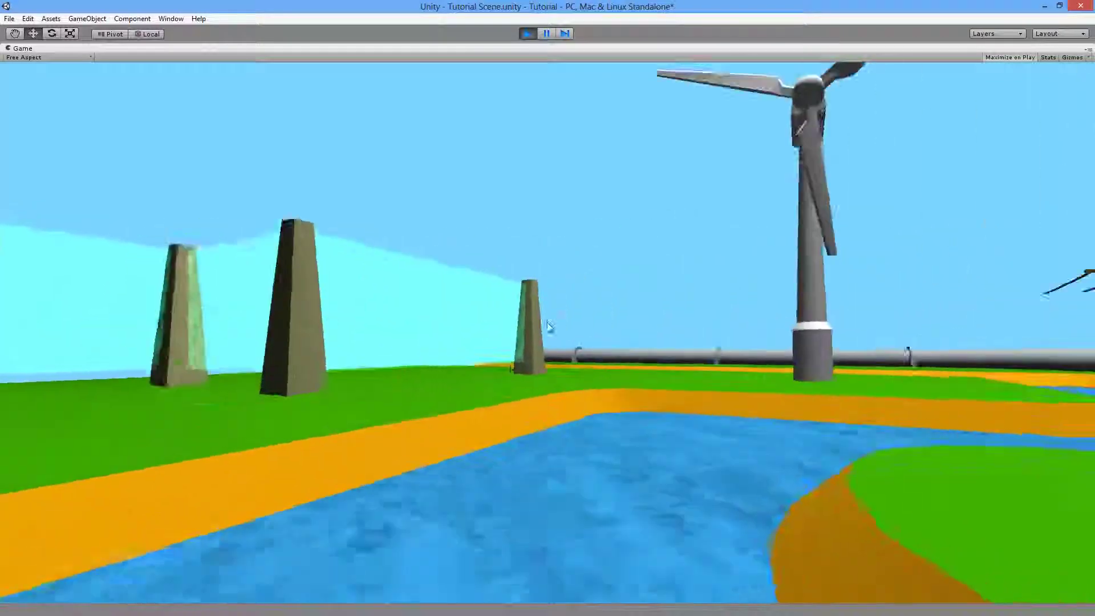
key("w")
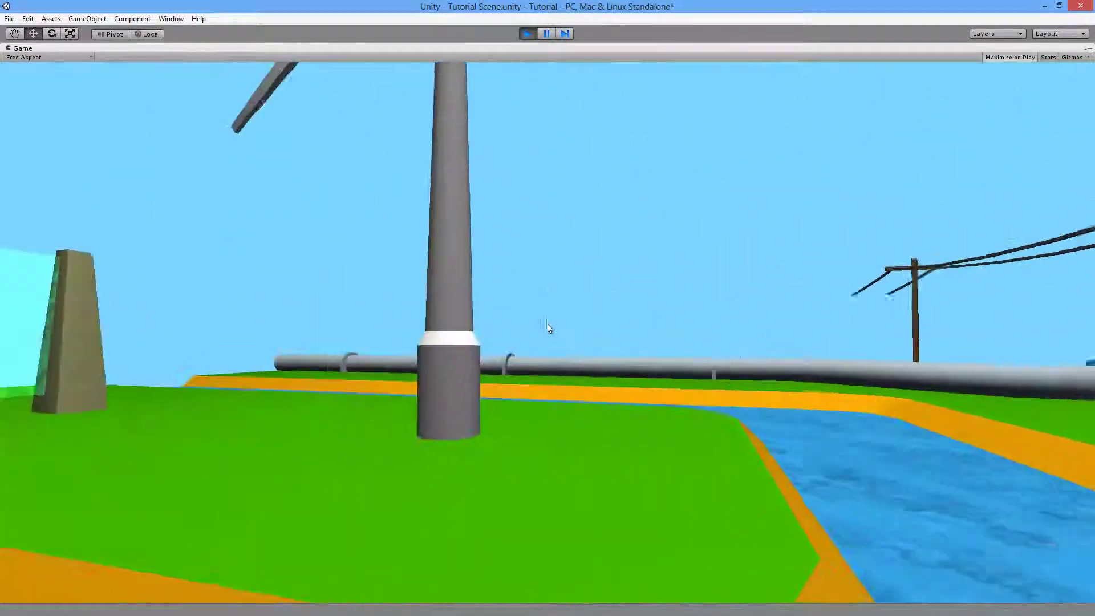
key("w")
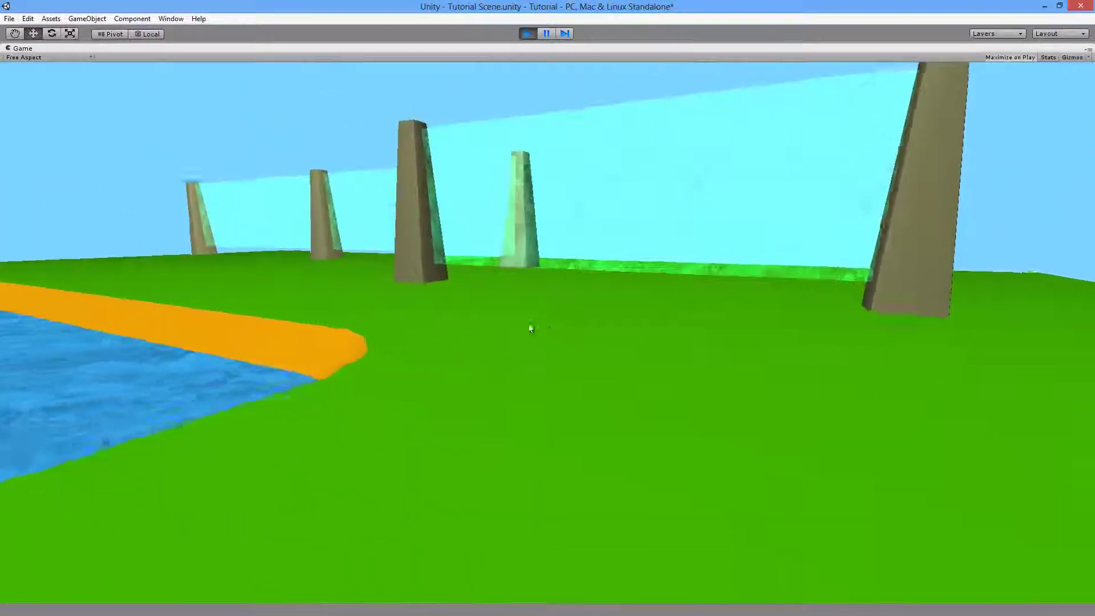
key("w")
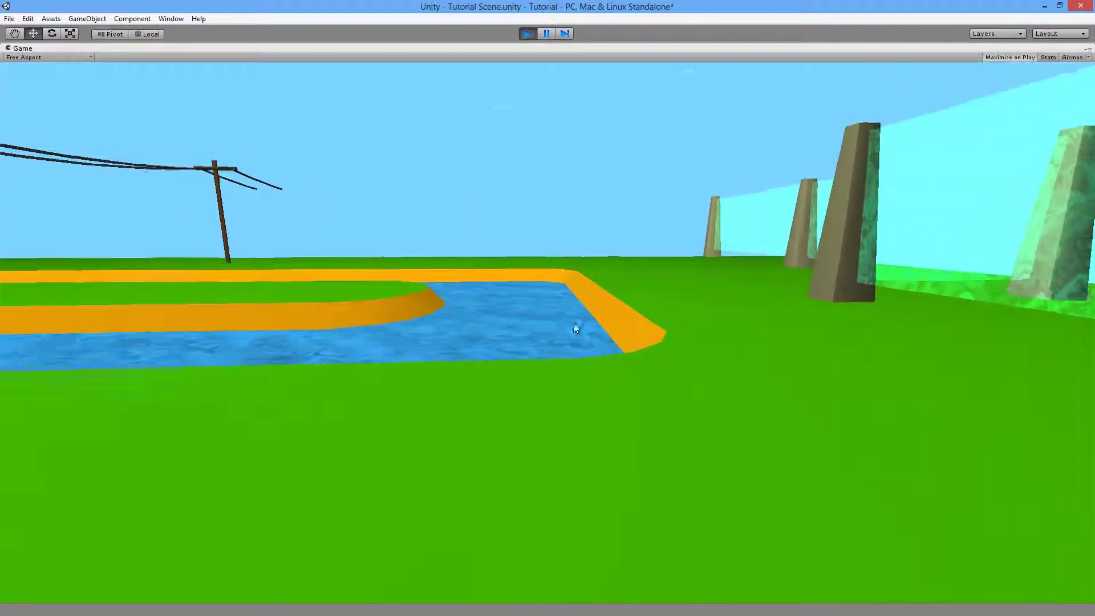
key("w")
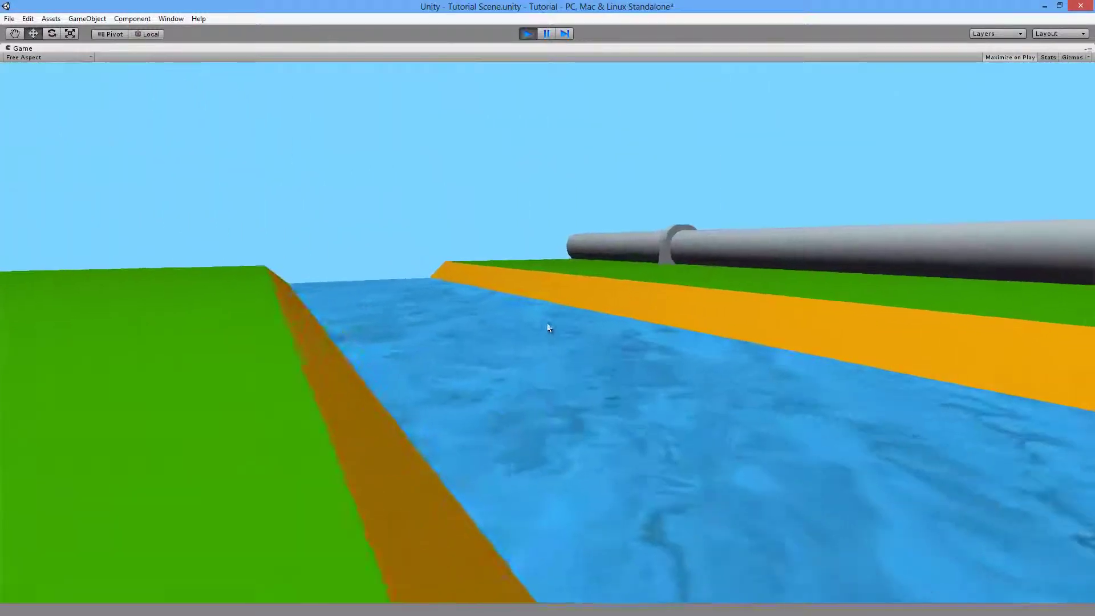
key("w")
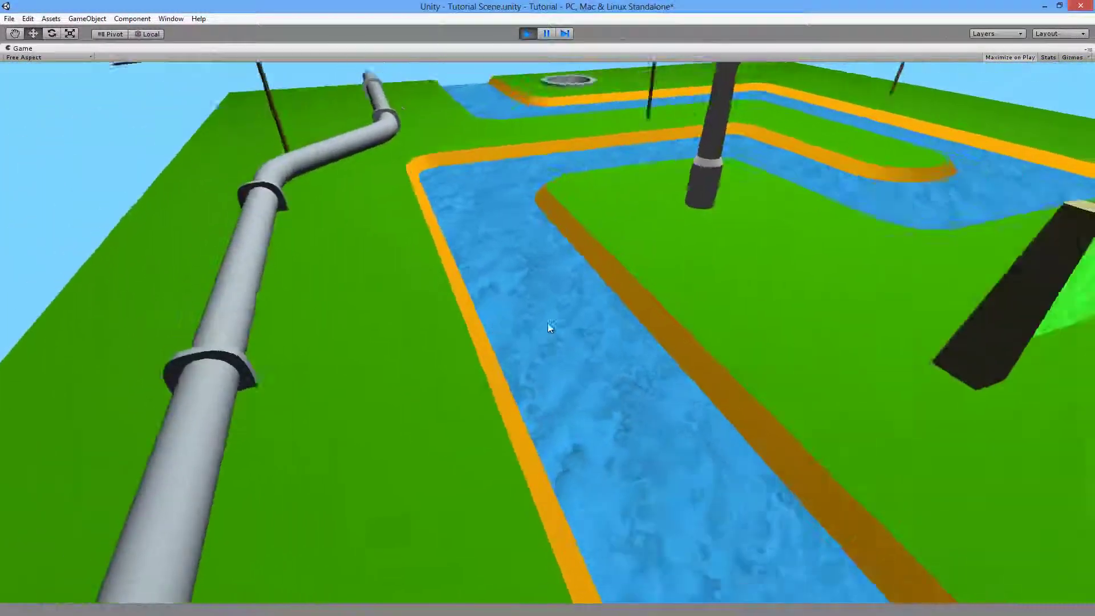
key("s")
key("a")
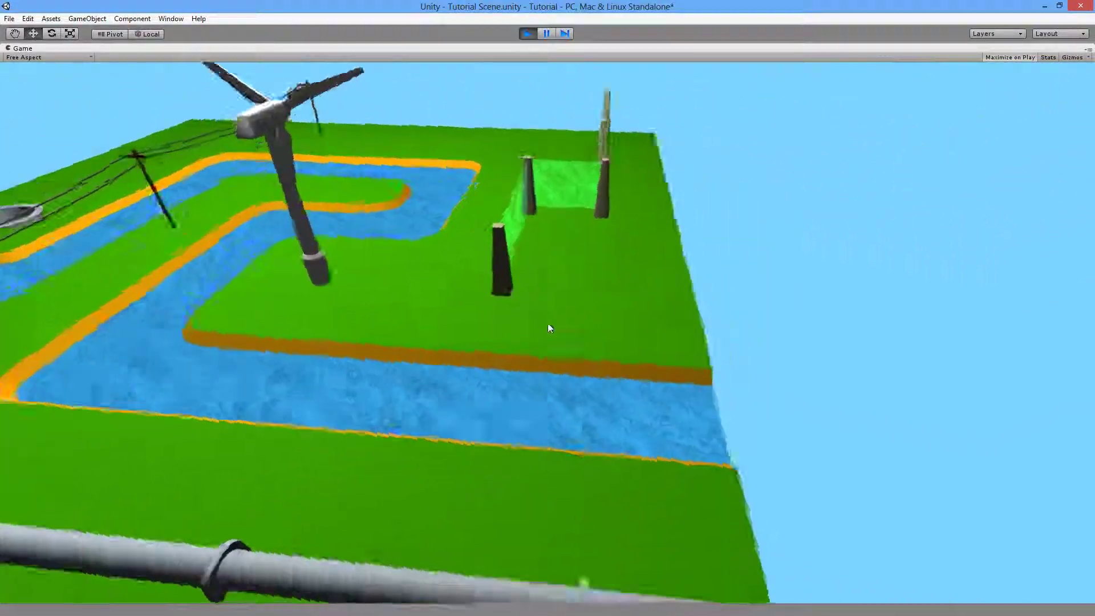
key("s")
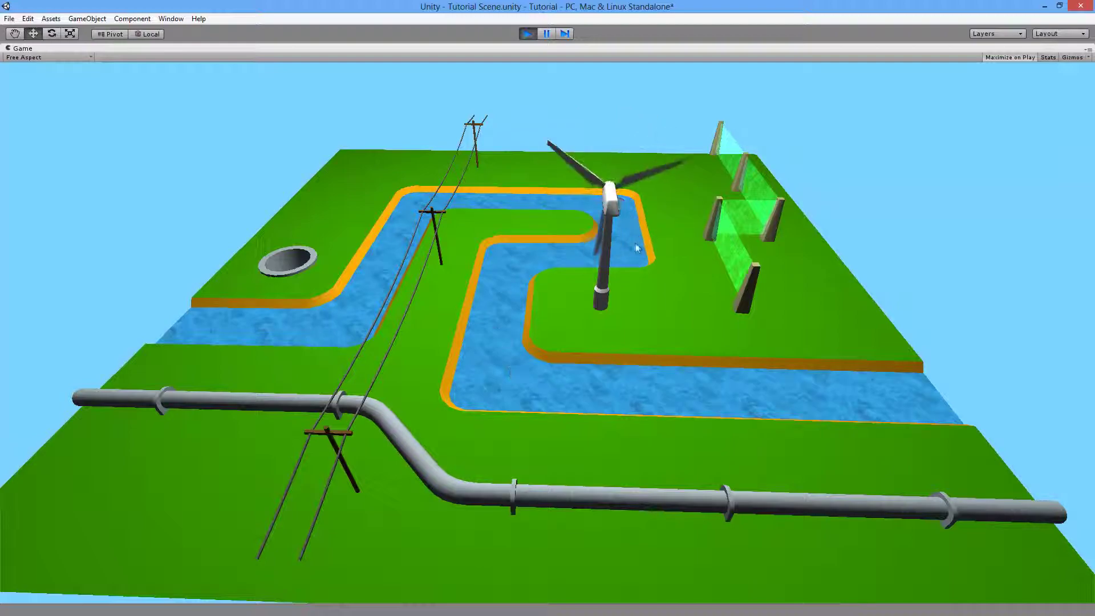
key("w")
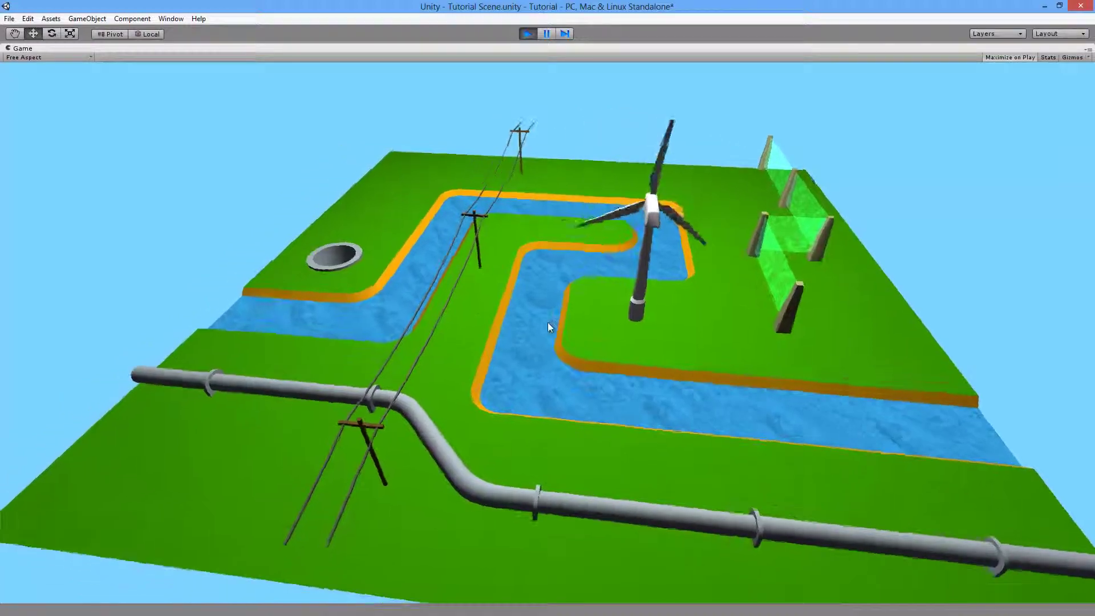
key("a")
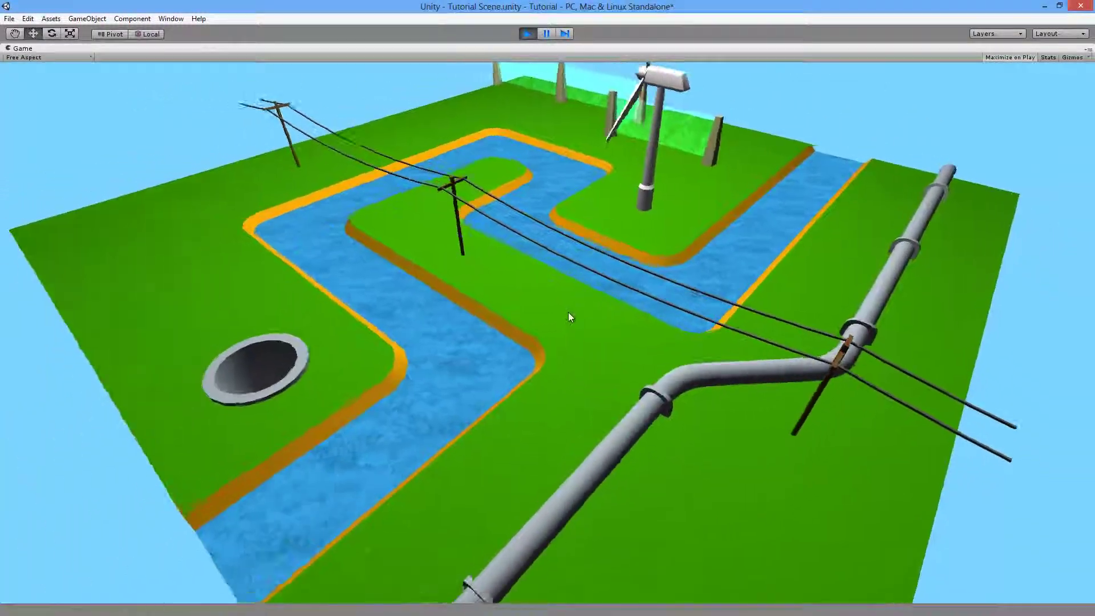
left_click(528, 34)
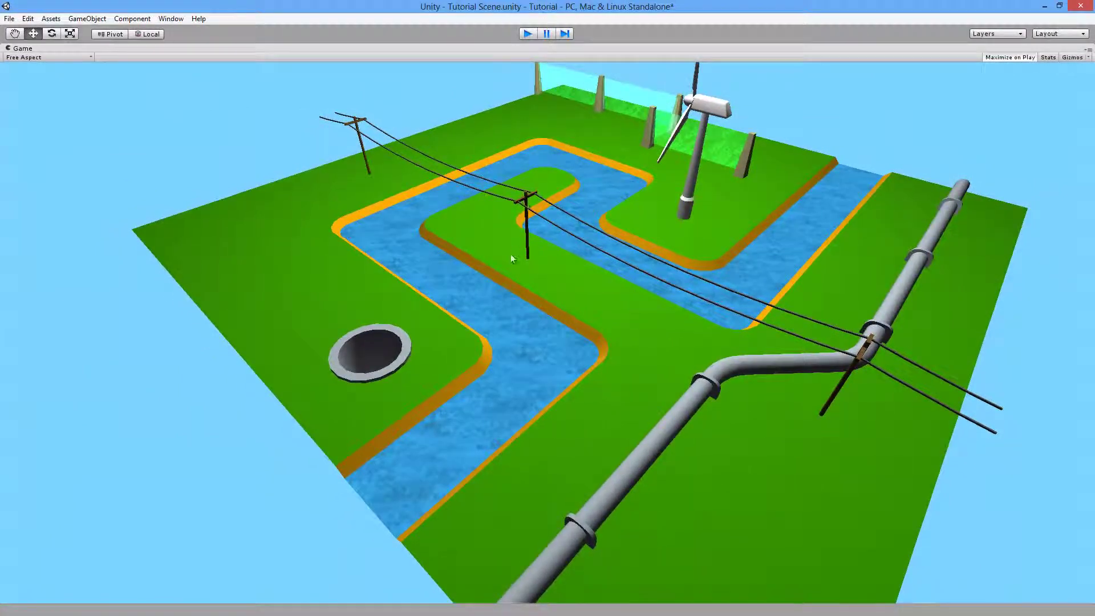
- Add a VA Mesh volumetric audio component to both PowerLine1 and PowerLine2
left_click(679, 160)
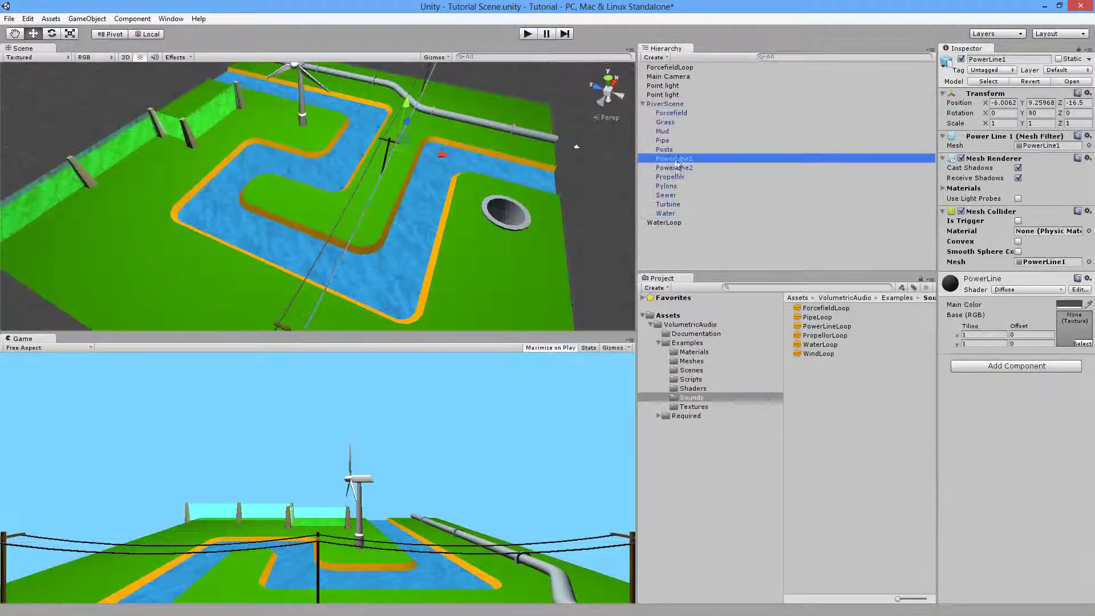
left_click(683, 166, "ctrl")
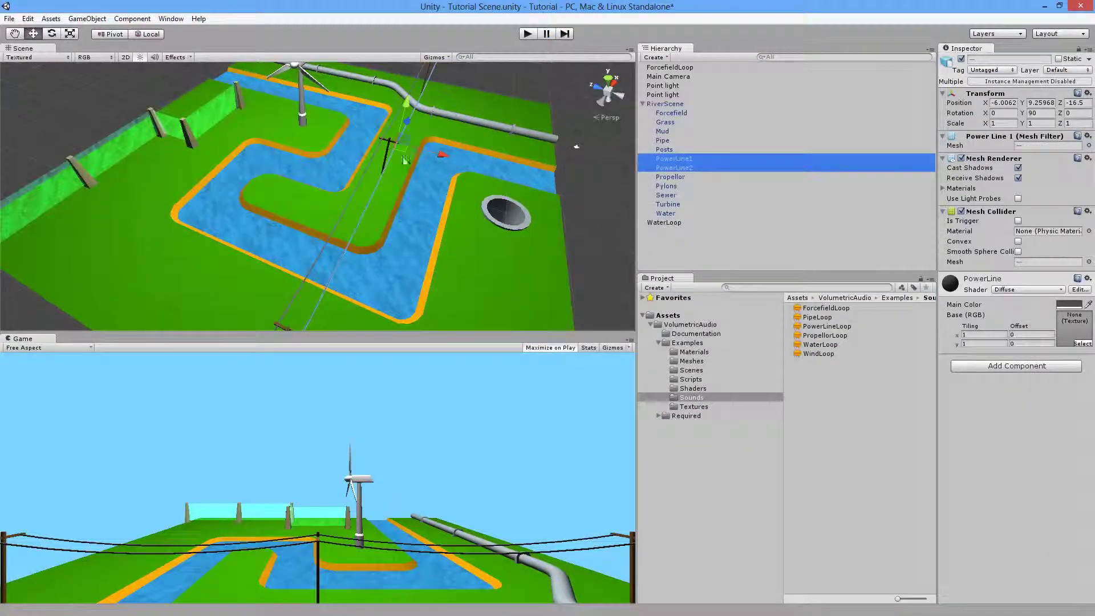
left_click(118, 19)
mouse_move(166, 145)
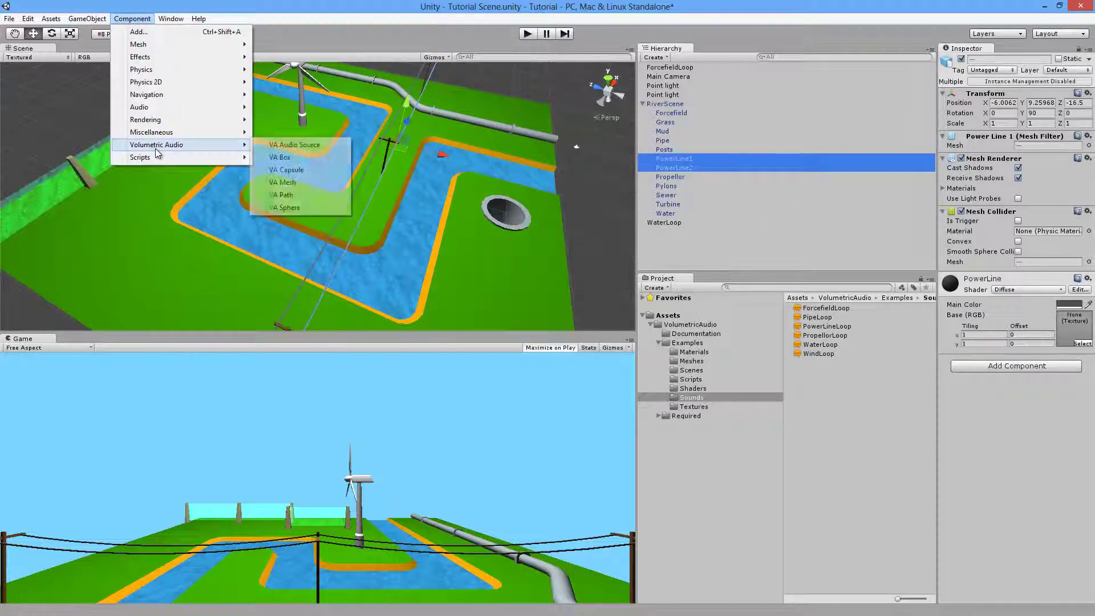
left_click(285, 183)
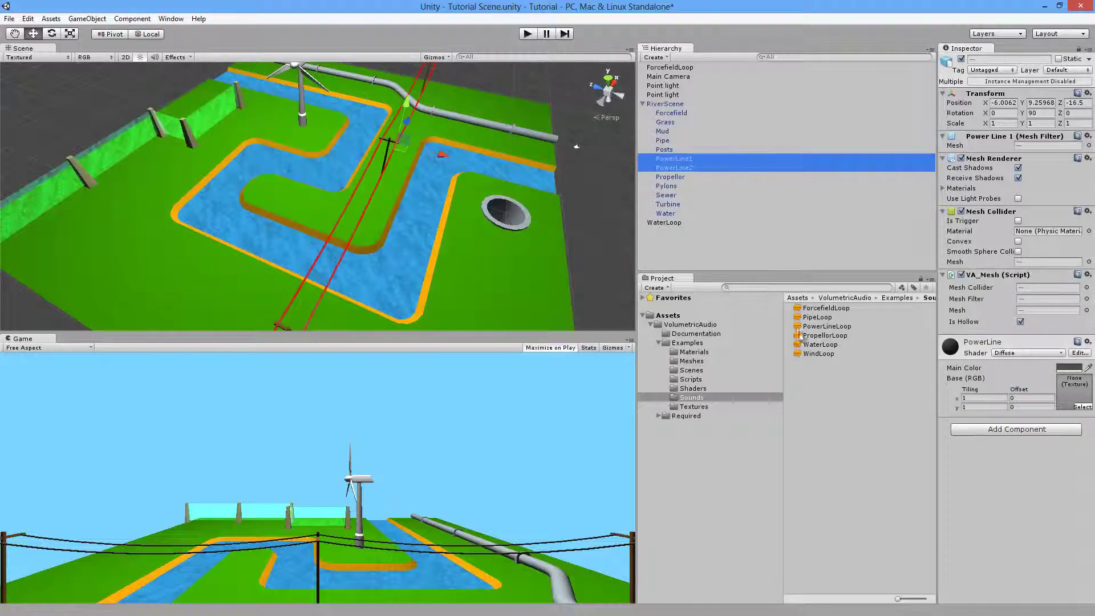
- Place the PowerLineLoop sound in the scene twice as root-level audio sources and add a VA Audio Source component to both
left_click_drag(824, 328, 713, 245)
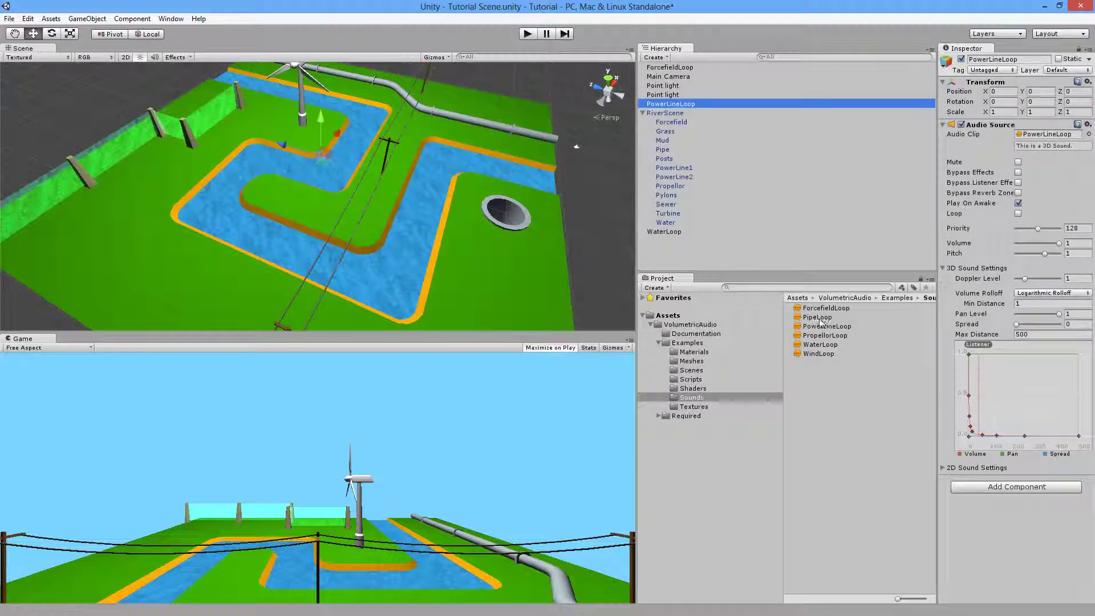
left_click_drag(821, 326, 667, 251)
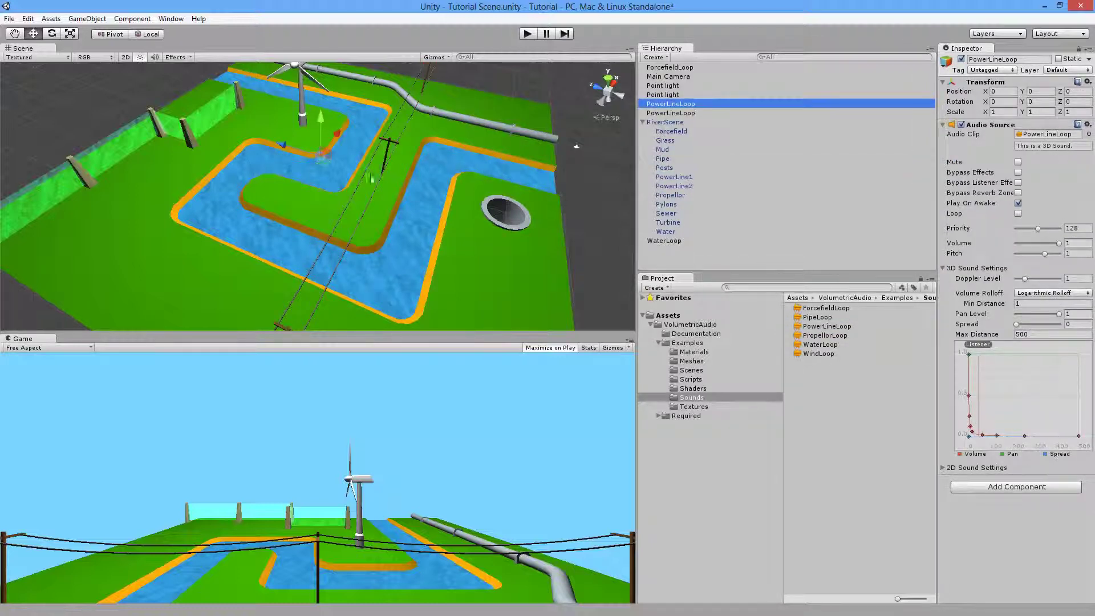
left_click(679, 113, "ctrl")
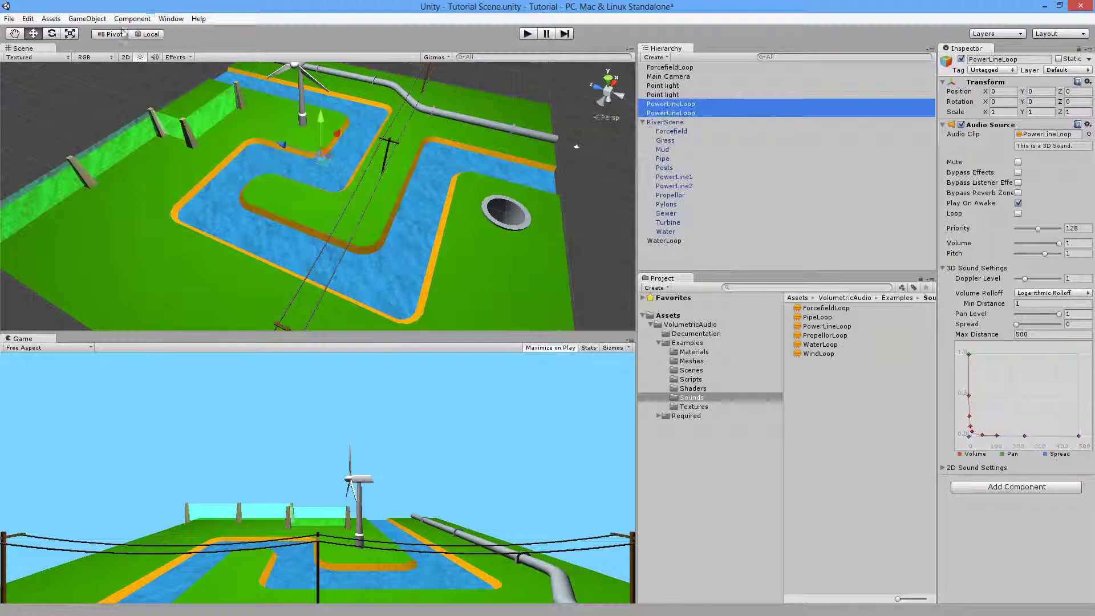
left_click(133, 18)
mouse_move(212, 147)
left_click(294, 145)
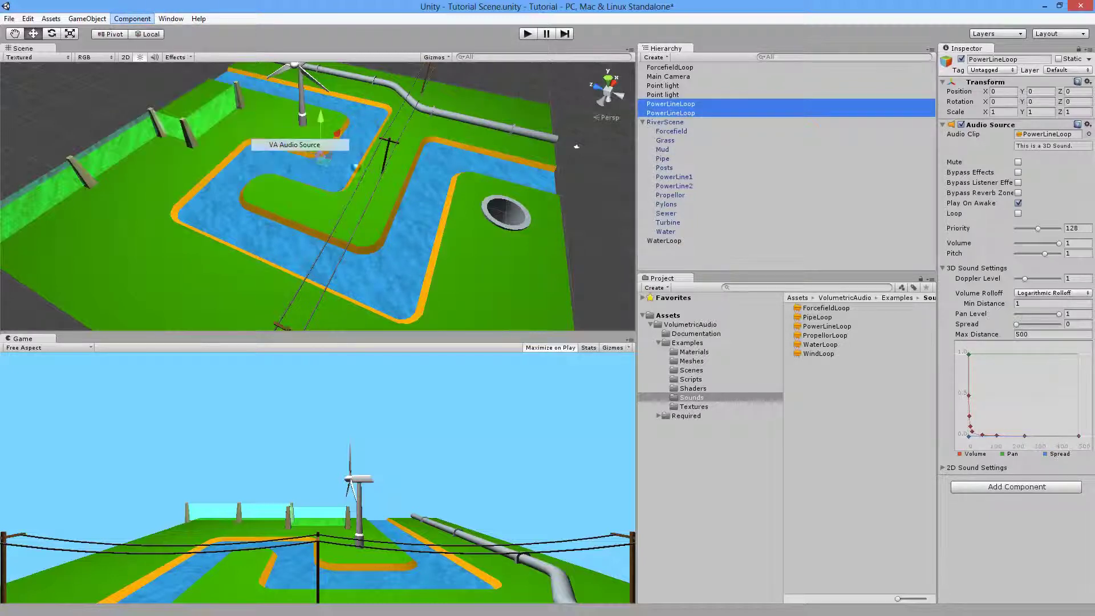
- Assign PowerLine1 as the Shape of the first PowerLineLoop source and PowerLine2 as the Shape of the second
left_click(663, 95)
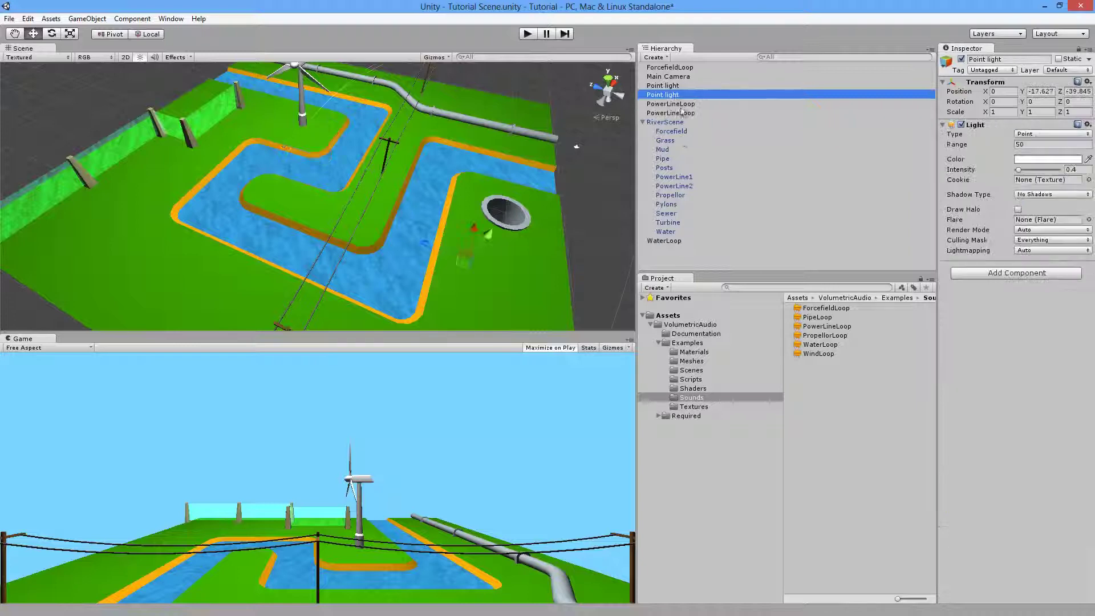
left_click(670, 104)
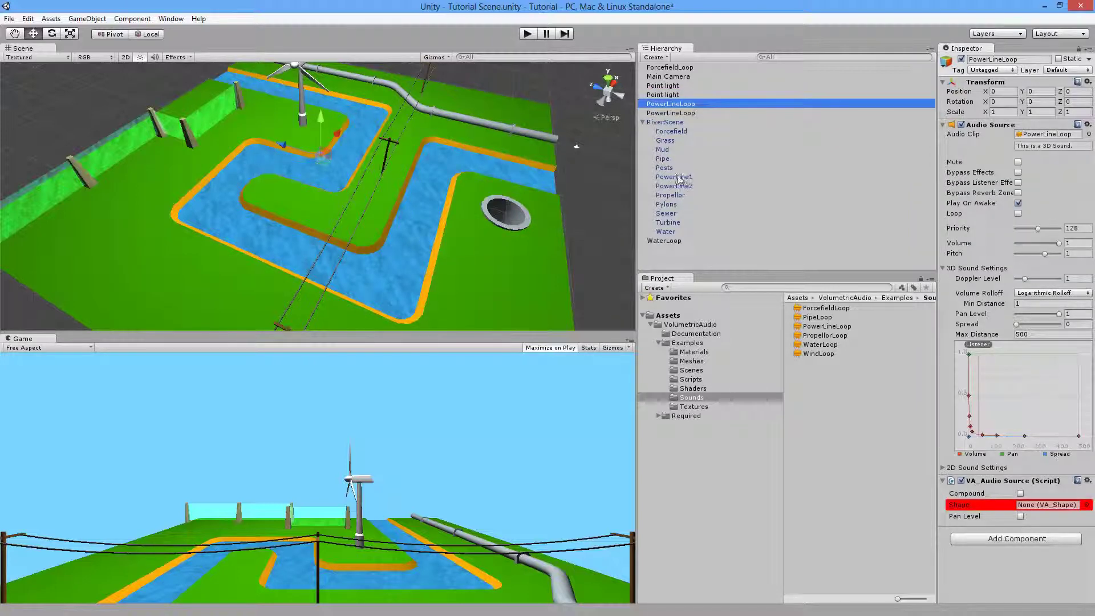
left_click_drag(680, 180, 1044, 506)
left_click(671, 113)
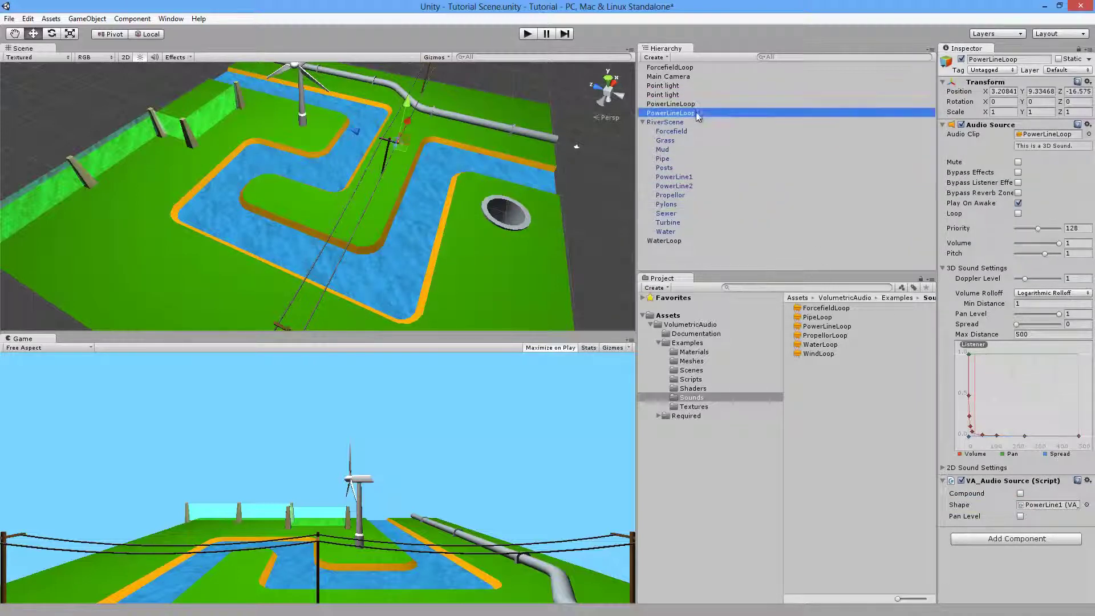
left_click_drag(686, 191, 964, 453)
left_click_drag(1035, 510, 1035, 508)
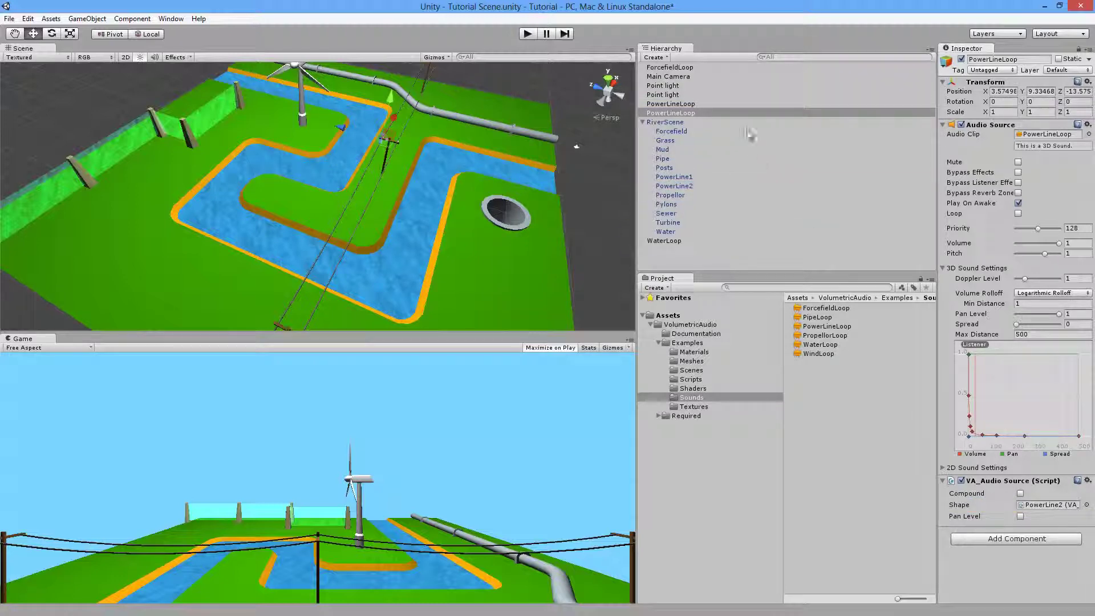
left_click(700, 105)
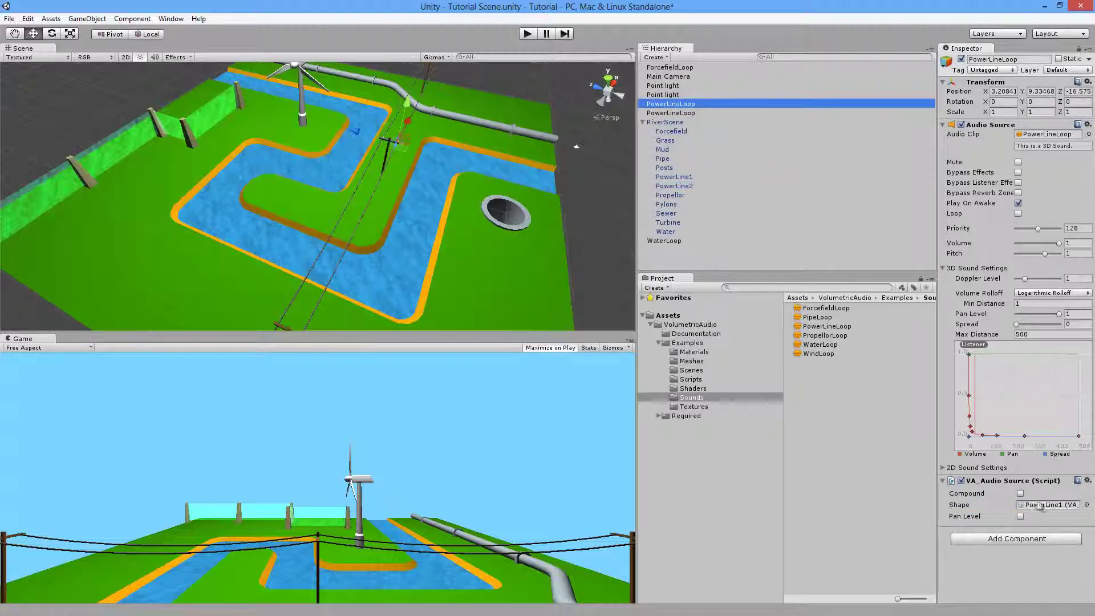
left_click(689, 113)
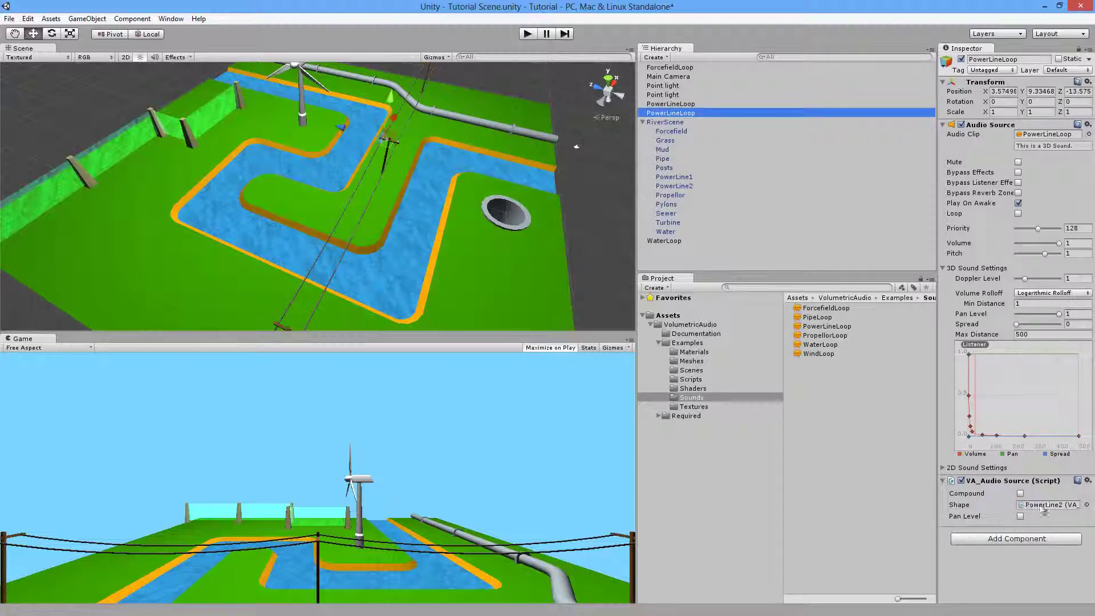
- Set the Min Distance of both PowerLineLoop audio sources to 0.4
left_click(695, 104, "ctrl")
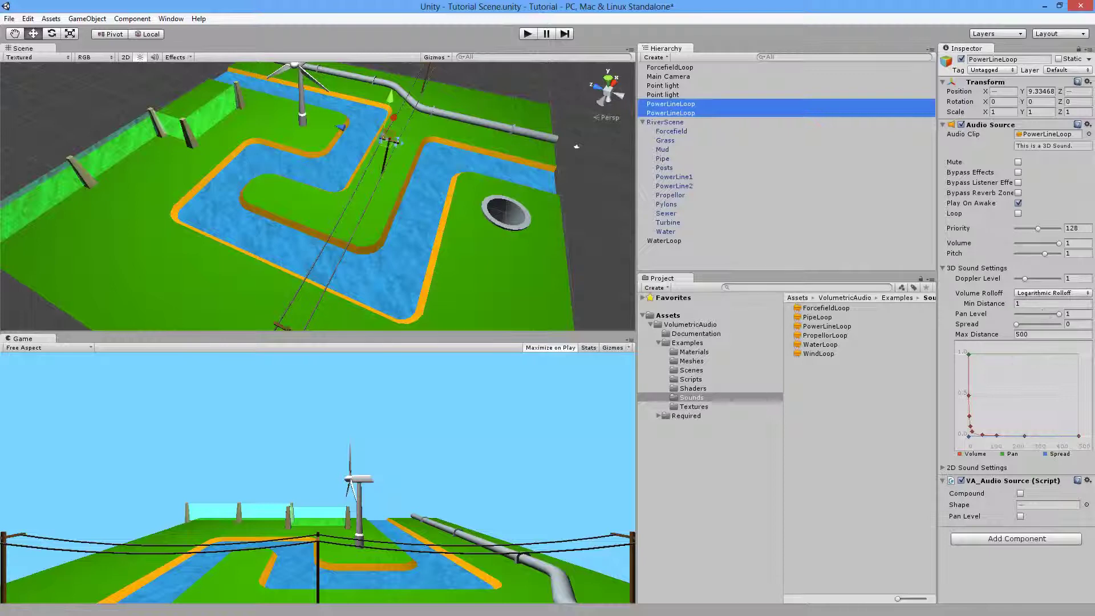
left_click(1031, 303)
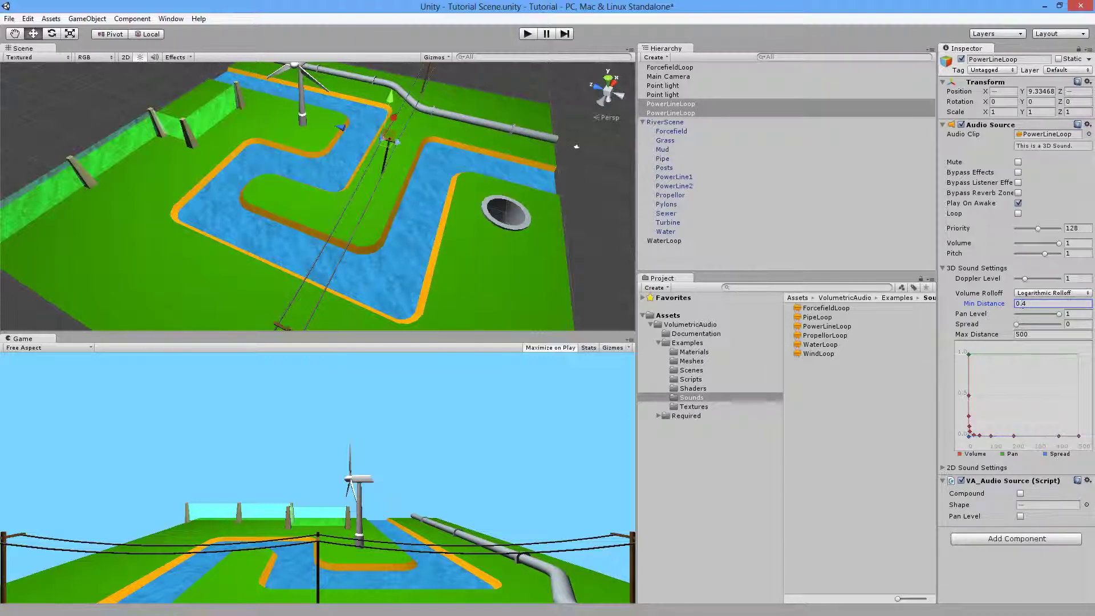
- Play-test the scene, moving around the power lines to listen to their sounds, and stop playback
left_click(526, 34)
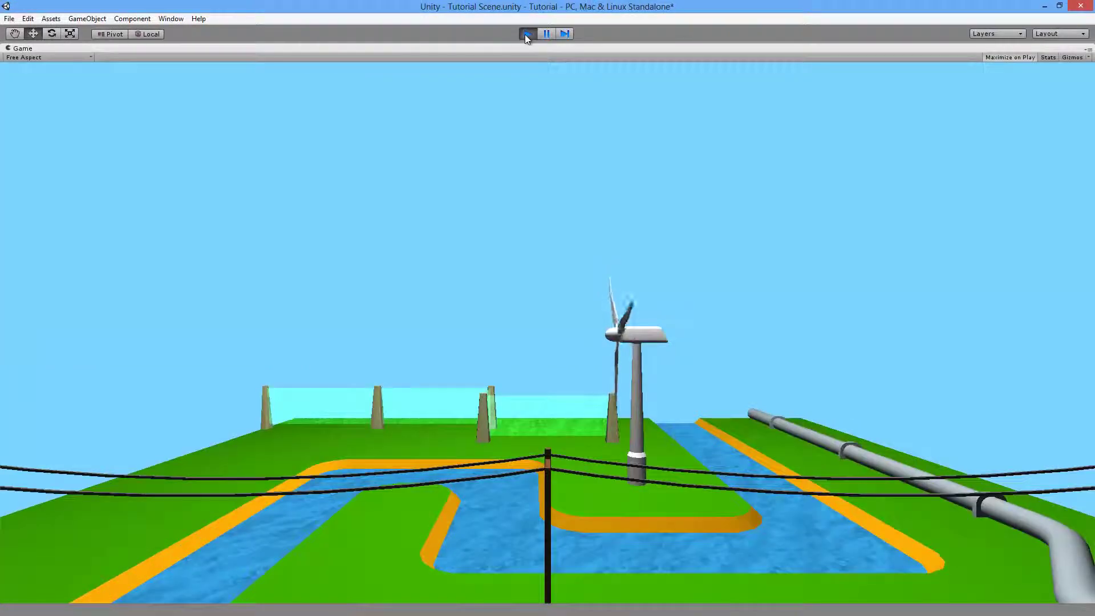
left_click(526, 34)
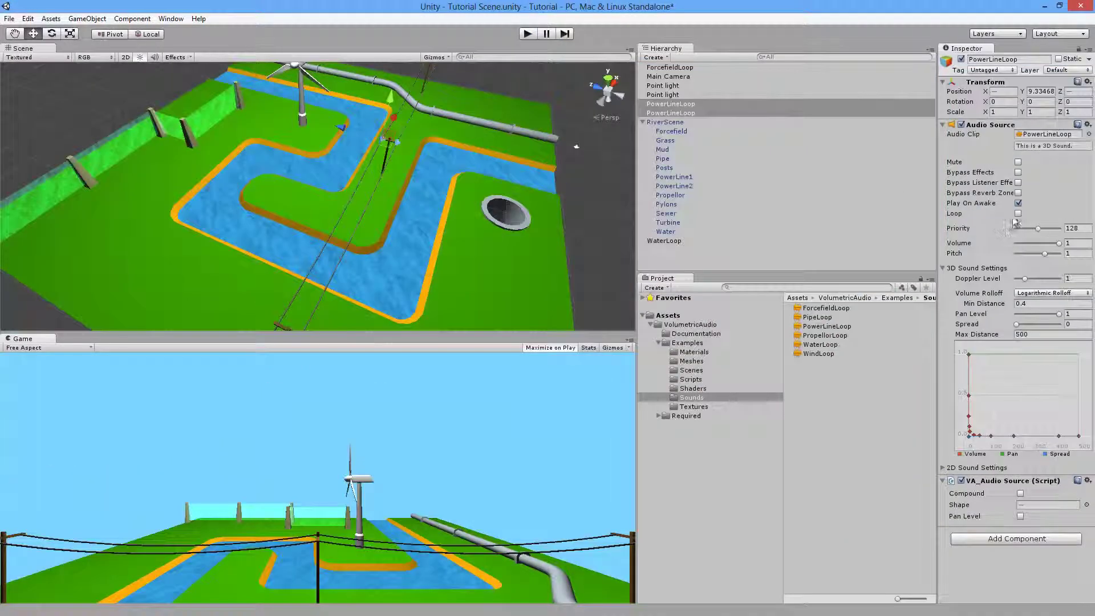
left_click(528, 35)
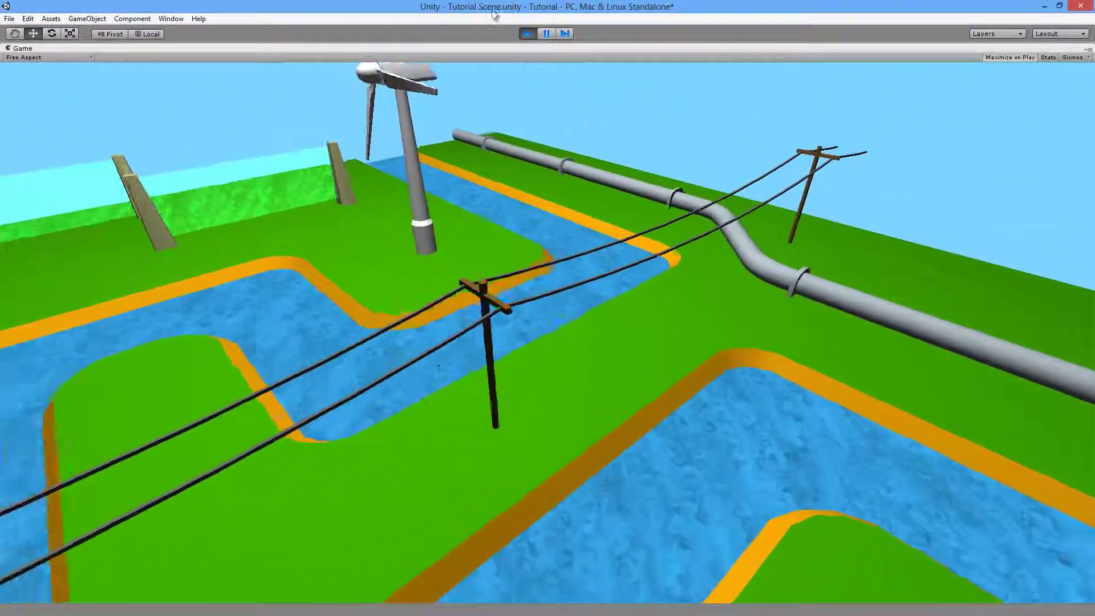
key("ctrl+p")
- Add a VA Path volumetric audio component to the Pipe object
right_click_drag(474, 260, 360, 195)
left_click(386, 228)
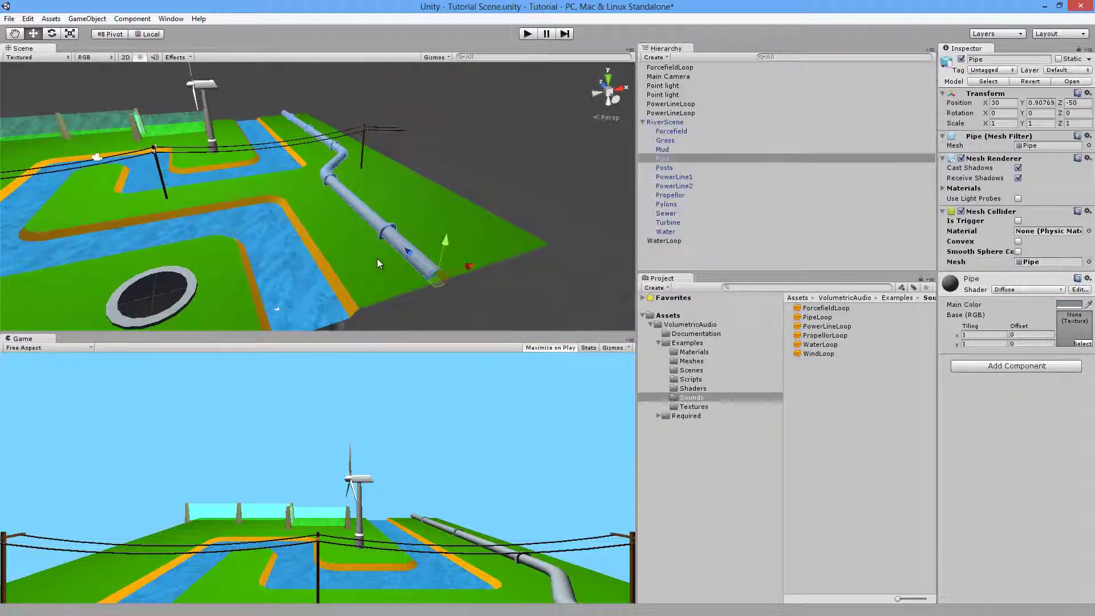
mouse_move(377, 258)
right_mouse_down()
mouse_move(356, 253)
mouse_move(372, 268)
right_mouse_up()
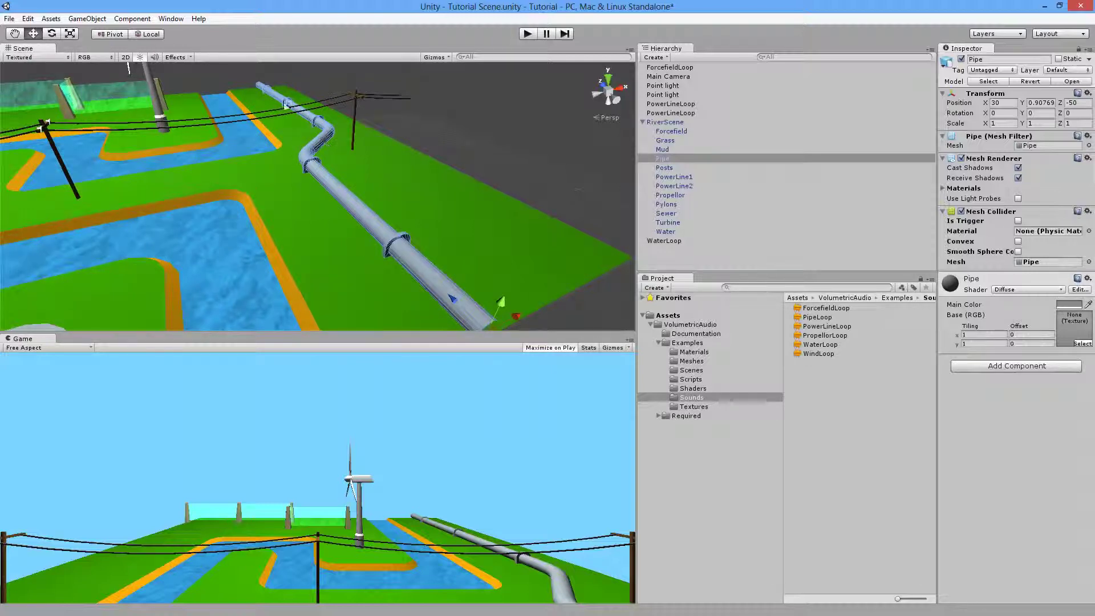
left_click(131, 19)
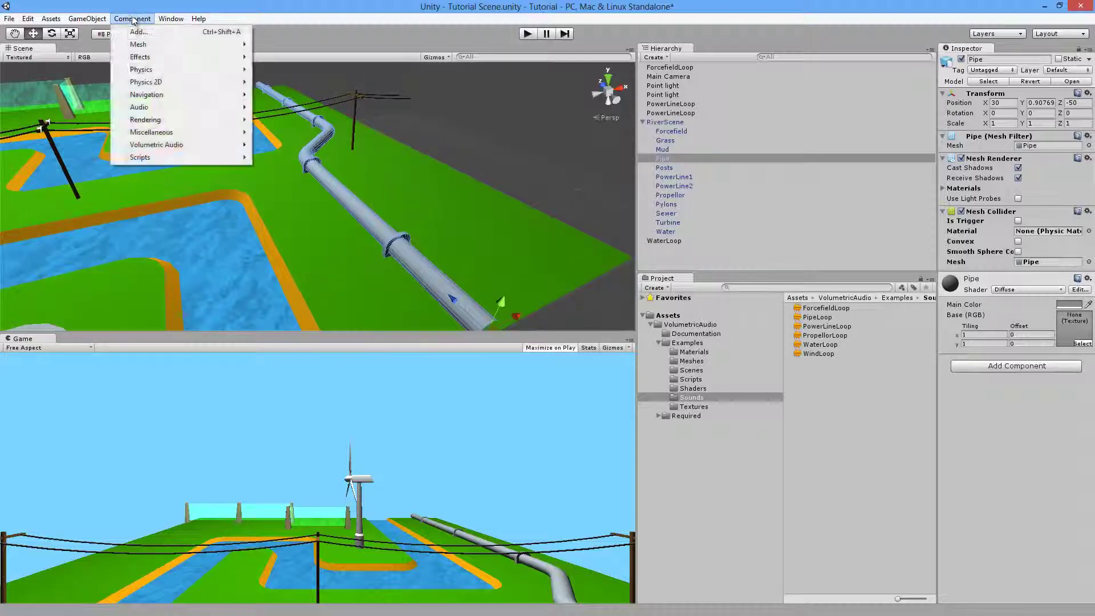
mouse_move(177, 146)
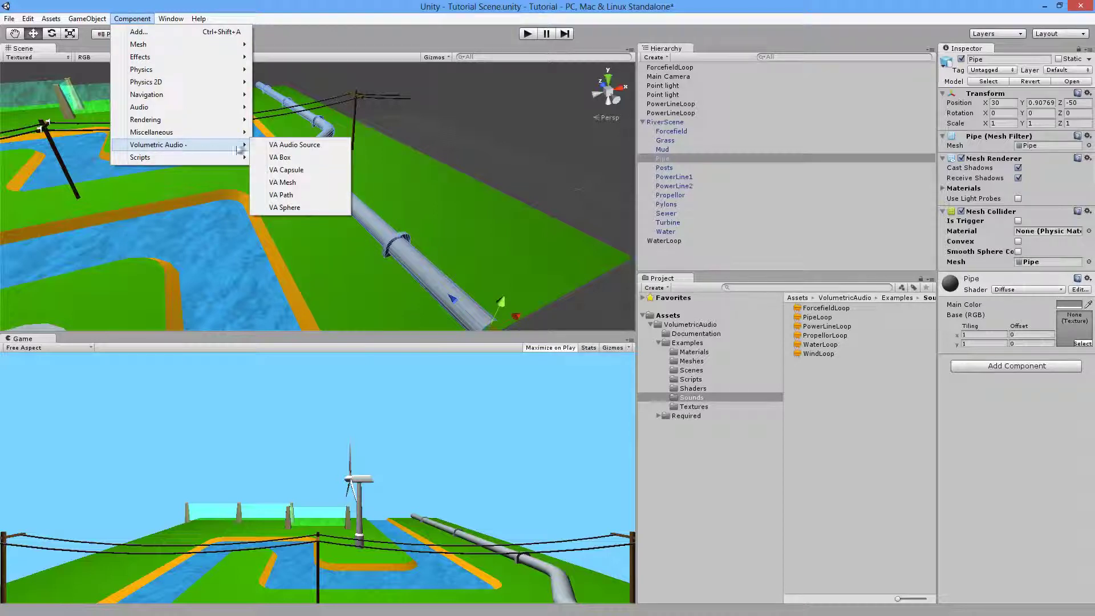
left_click(285, 196)
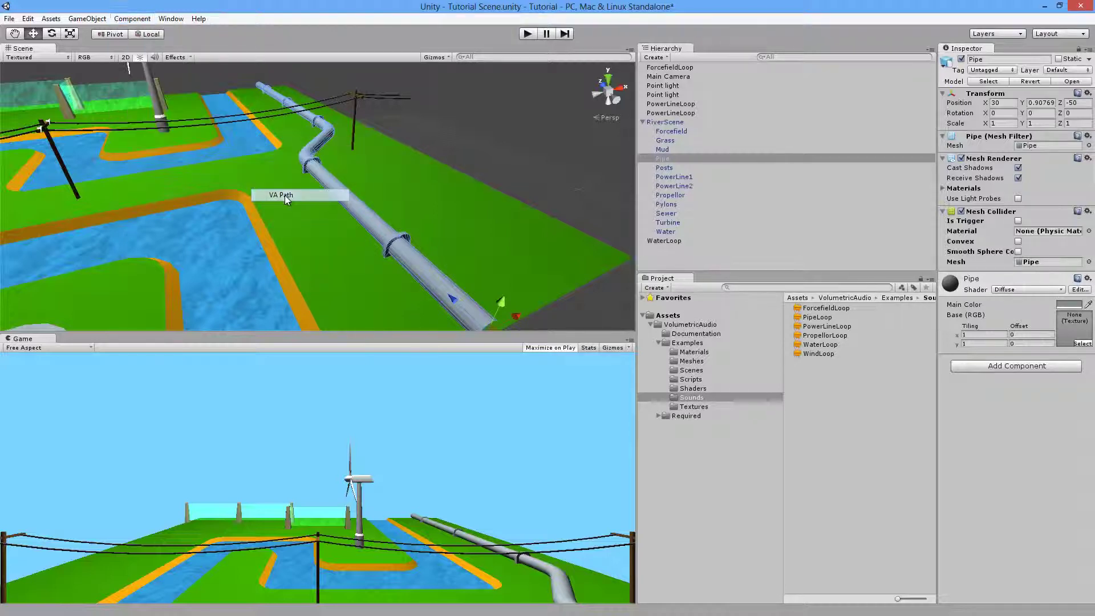
- Set the number of points in the Pipe's VA Path to 2
left_click_drag(297, 195, 231, 224, "alt")
left_click(945, 288)
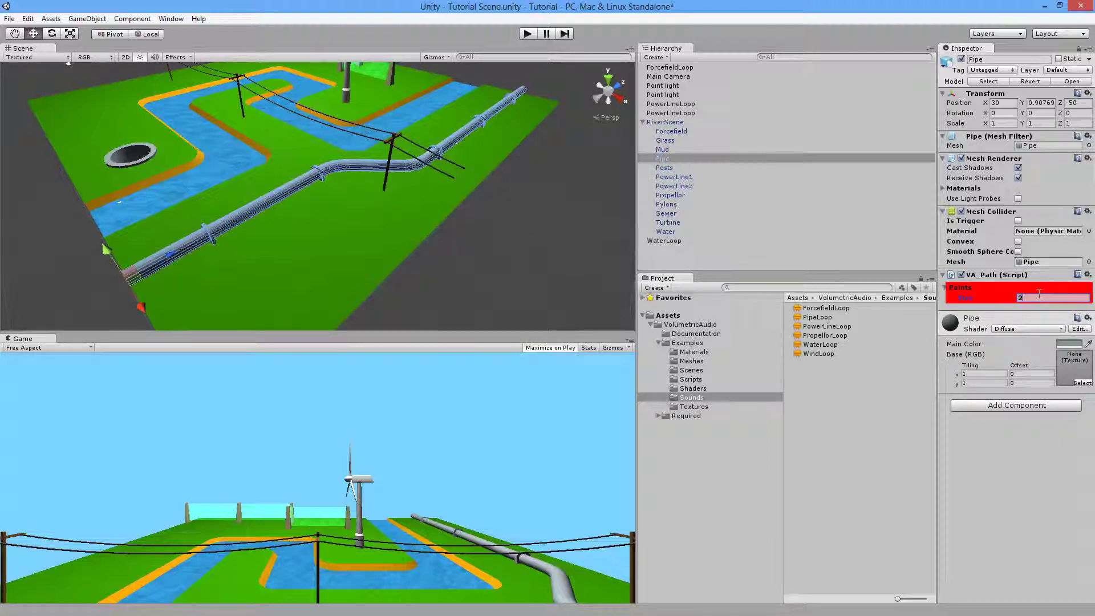
key("Return")
- Pull the second path point along the pipe to about Z 29.6 and adjust the first point at the pipe's near end to about Y -2.1
left_click_drag(270, 172, 206, 160, "alt")
left_click_drag(247, 220, 336, 207, "alt")
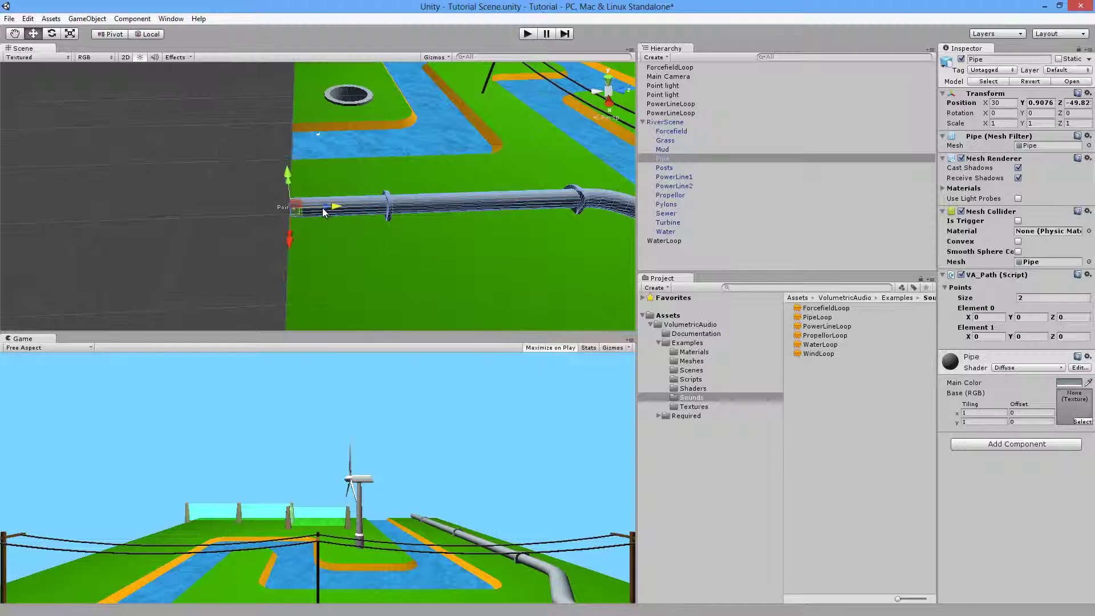
left_click_drag(324, 208, 613, 200)
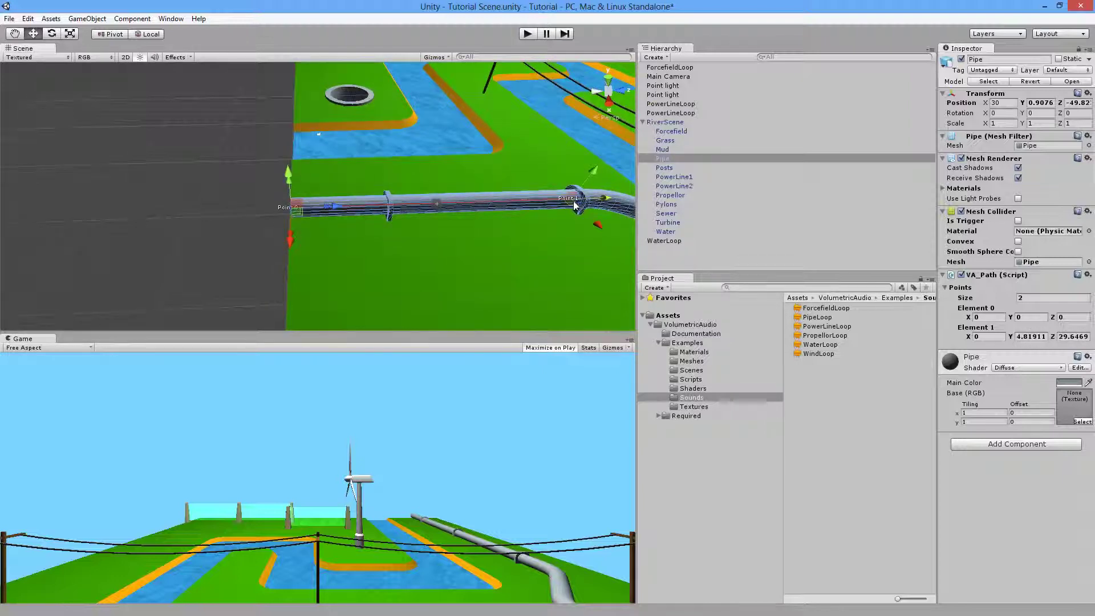
left_click_drag(329, 210, 344, 242)
- Move the last path point to the pipe's far end, at about X 10.1, Y 1.6, Z 98.8
key("s")
right_click_drag(344, 242, 349, 244)
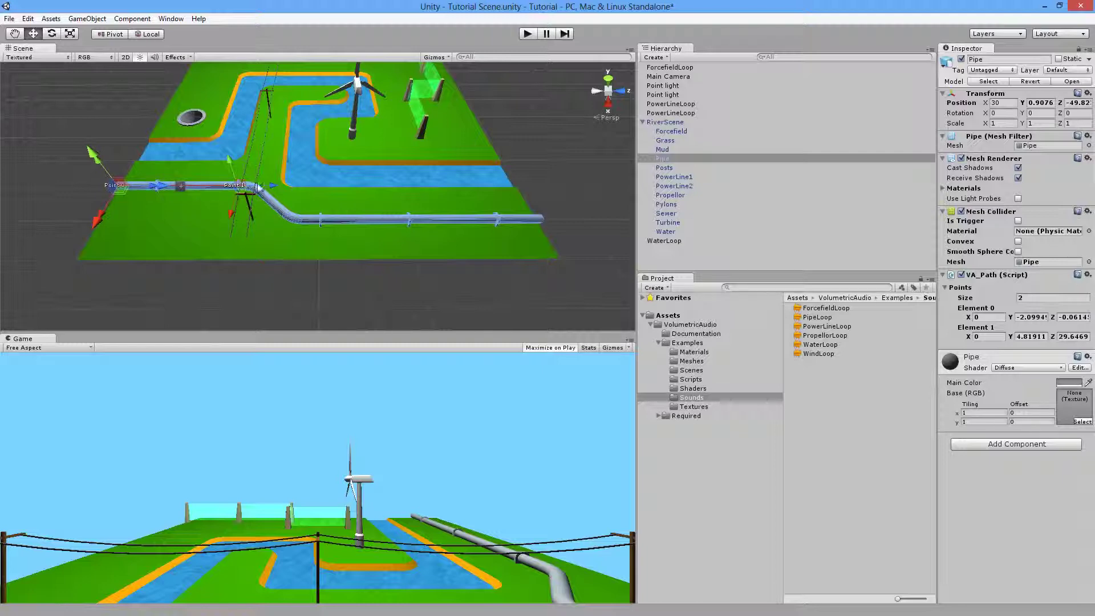
left_click_drag(271, 190, 531, 250)
- Insert a point midway along the path and move it onto the pipe's second bend, at about X 10.6, Y 7.3, Z 45
right_click_drag(282, 220, 284, 233)
key("w")
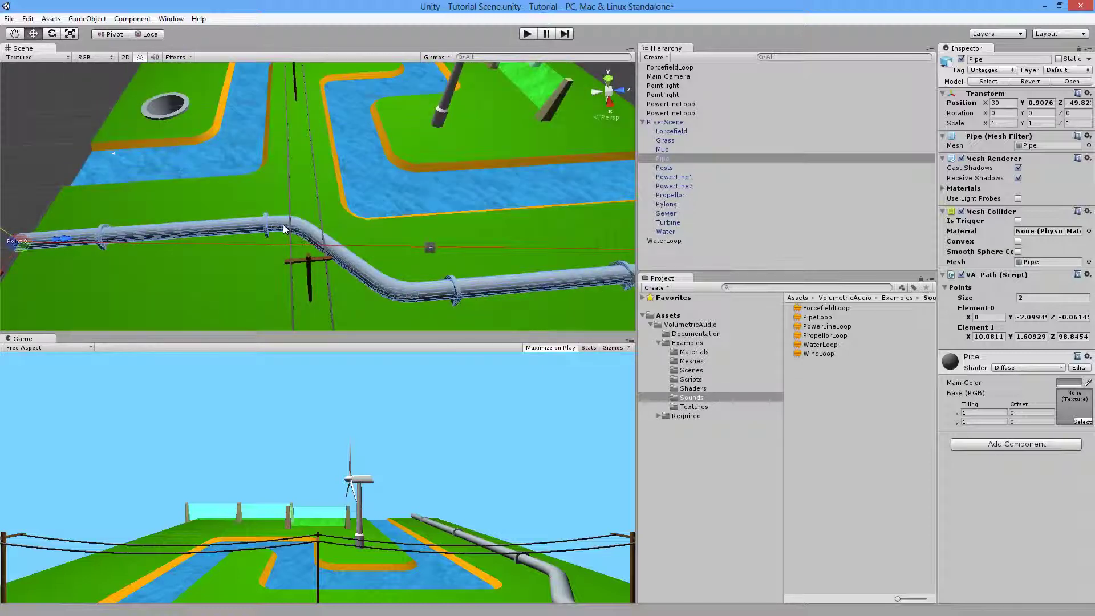
key("s")
right_click_drag(327, 291, 329, 289)
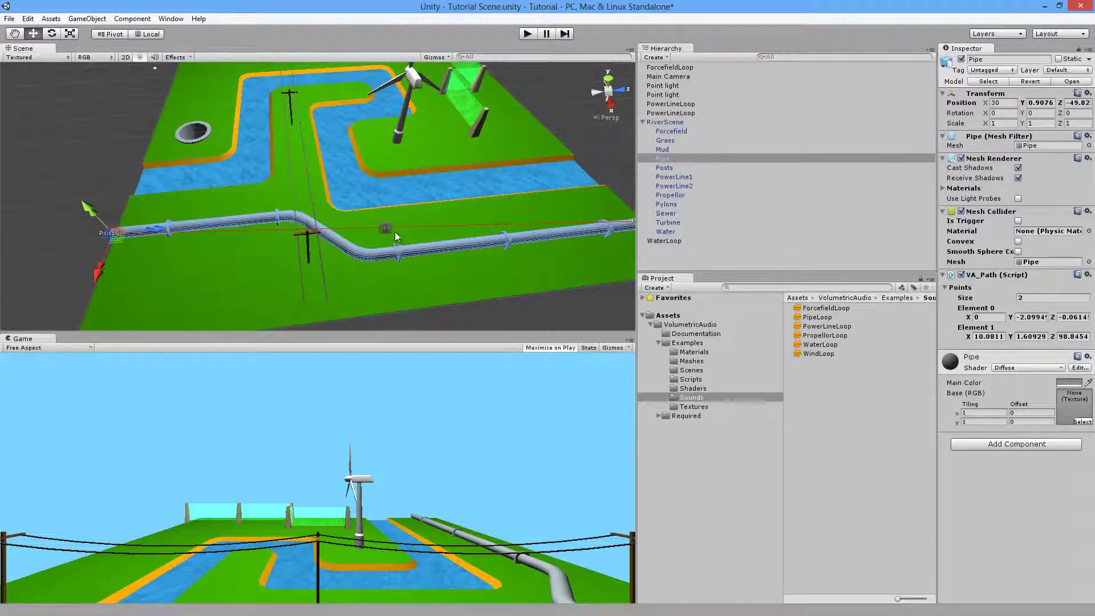
left_click(388, 231)
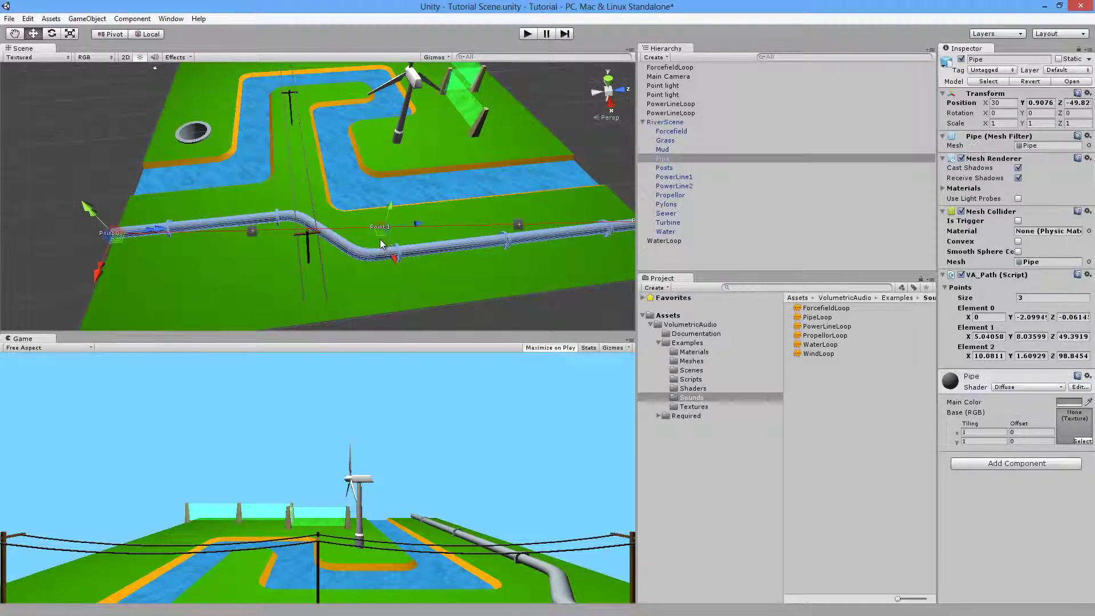
left_click_drag(395, 260, 365, 255)
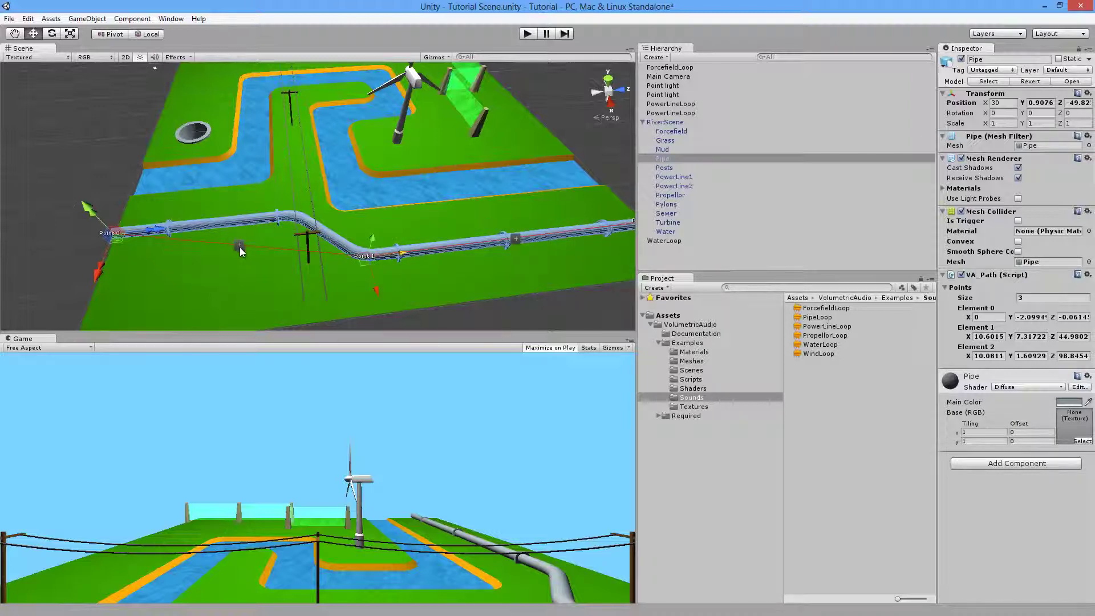
- Insert another point before the second bend and place it on the pipe's first bend, with Y -0.59 and Z about 33.7
left_click(240, 246)
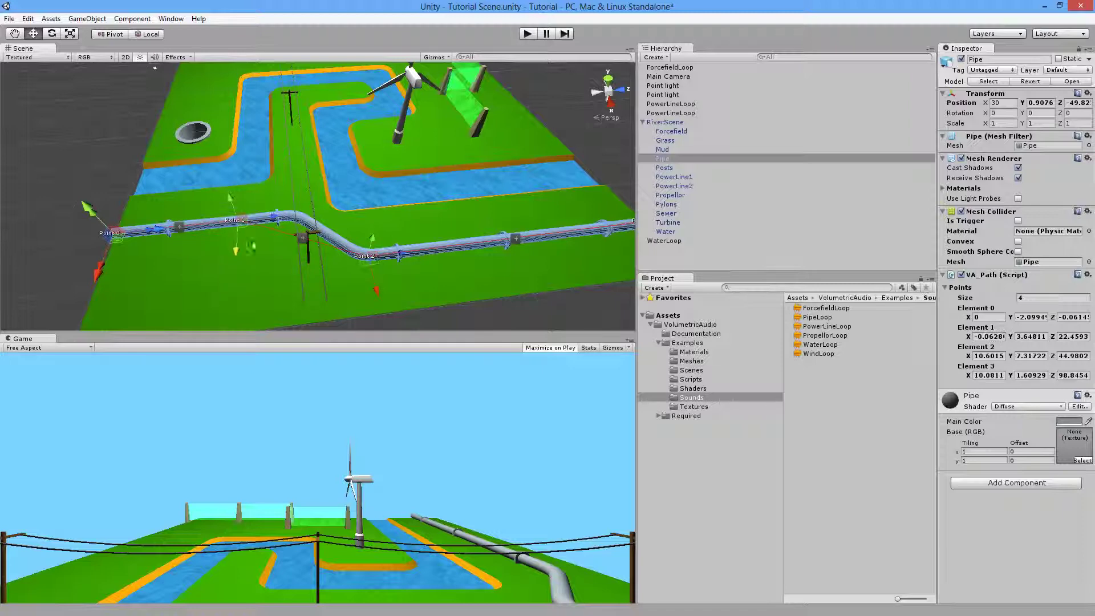
left_click_drag(277, 217, 336, 213)
right_click_drag(291, 255, 333, 263)
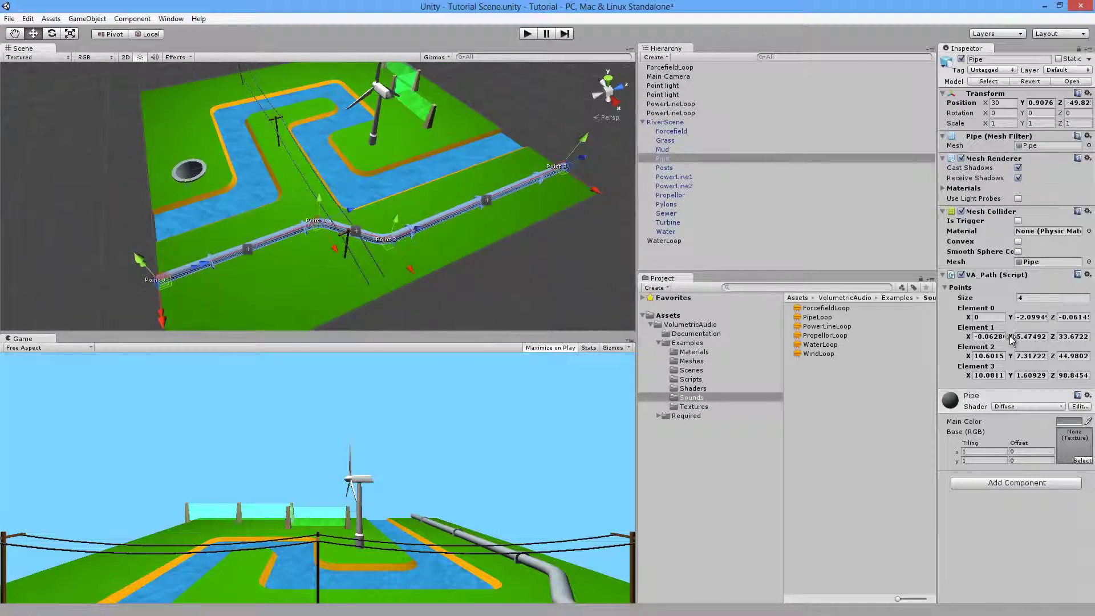
left_click_drag(1011, 339, 1009, 349)
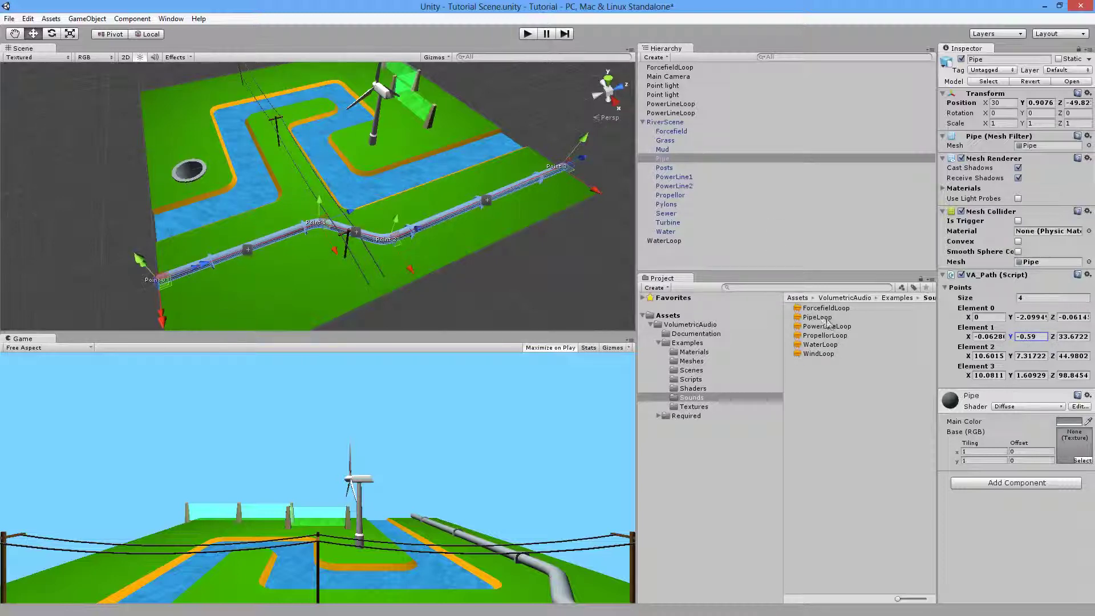
- Place the PipeLoop sound in the scene as a root-level audio source with looping enabled
left_click_drag(822, 316, 660, 261)
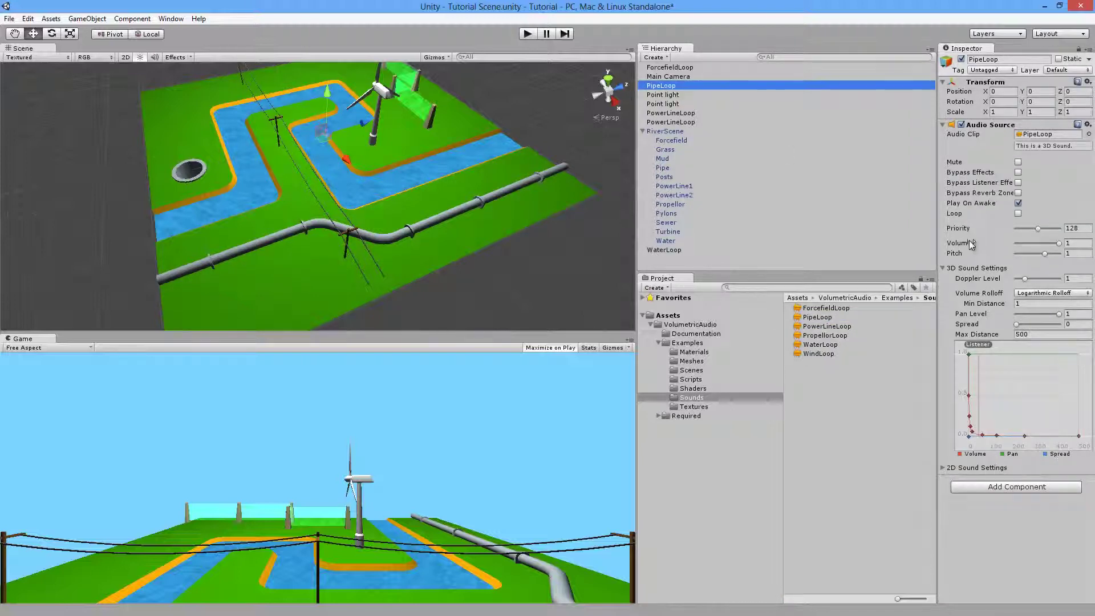
left_click(1018, 214)
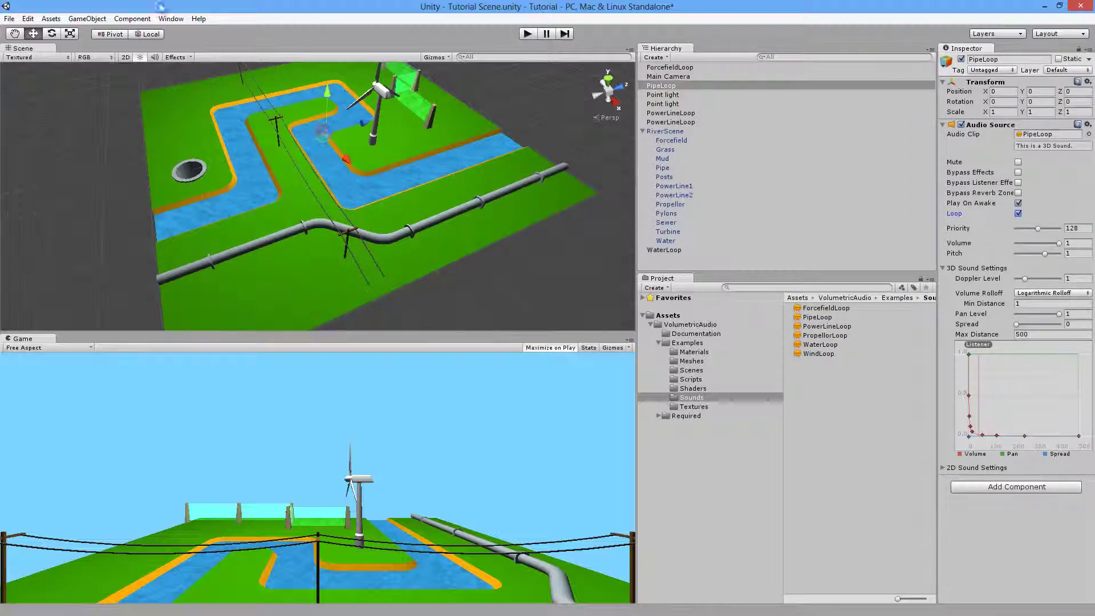
- Add a VA Audio Source component to PipeLoop and assign the Pipe path as its Shape
left_click(133, 19)
mouse_move(165, 145)
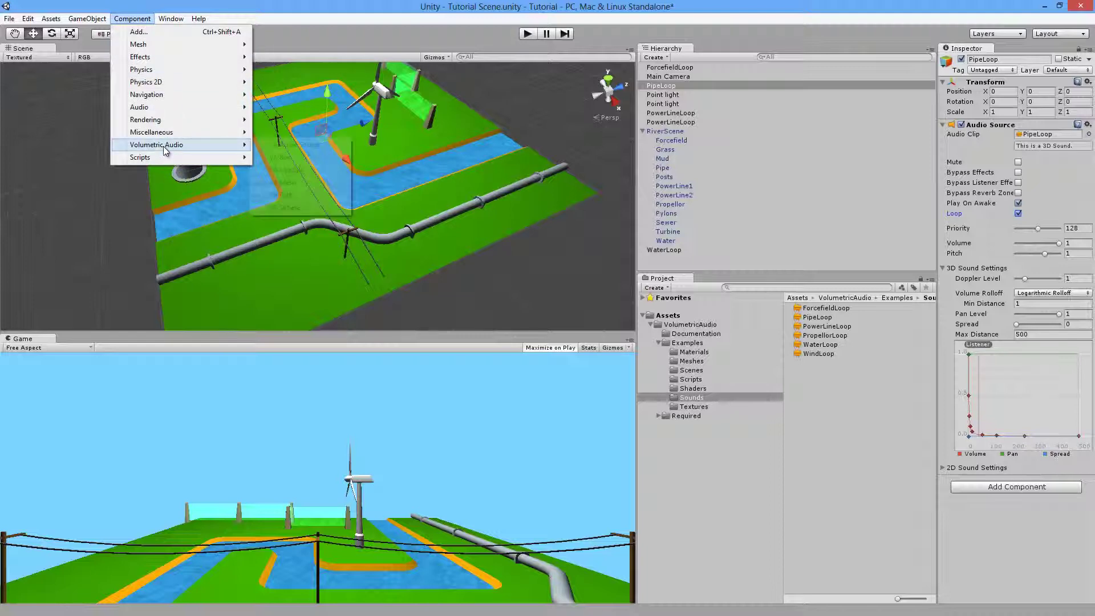
left_click(297, 146)
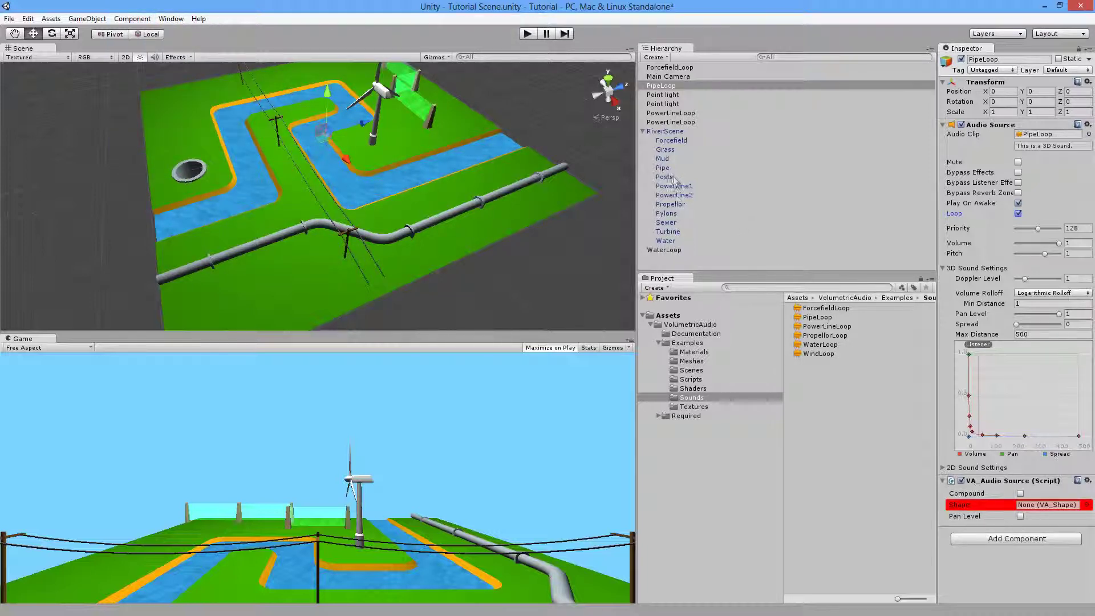
left_click_drag(663, 171, 1039, 509)
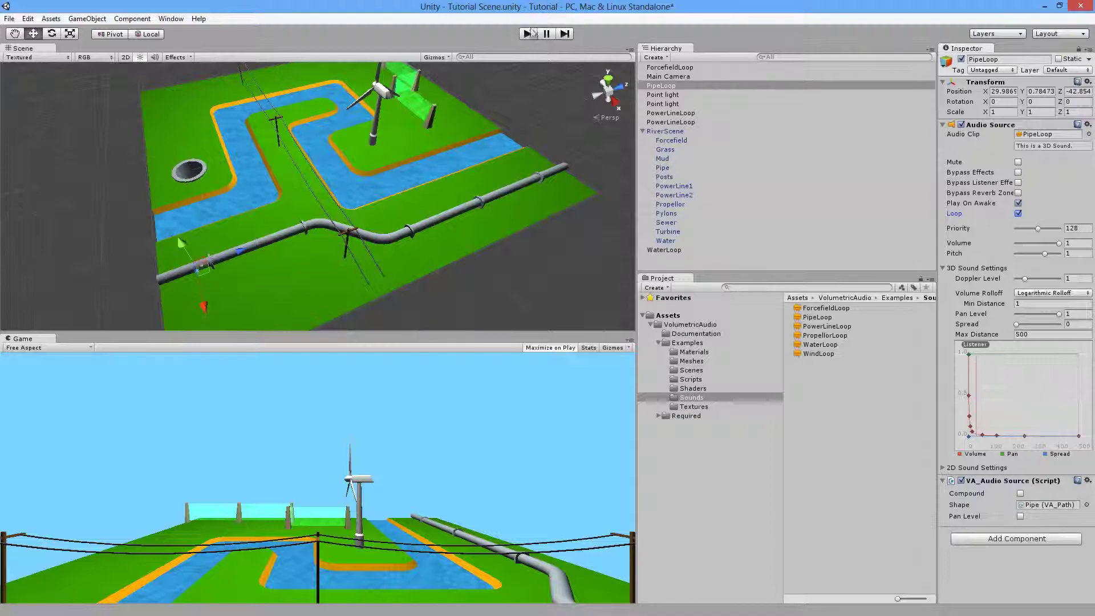
- Play-test the scene, moving around the pipe to listen to its sound, and stop playback
left_click(528, 33)
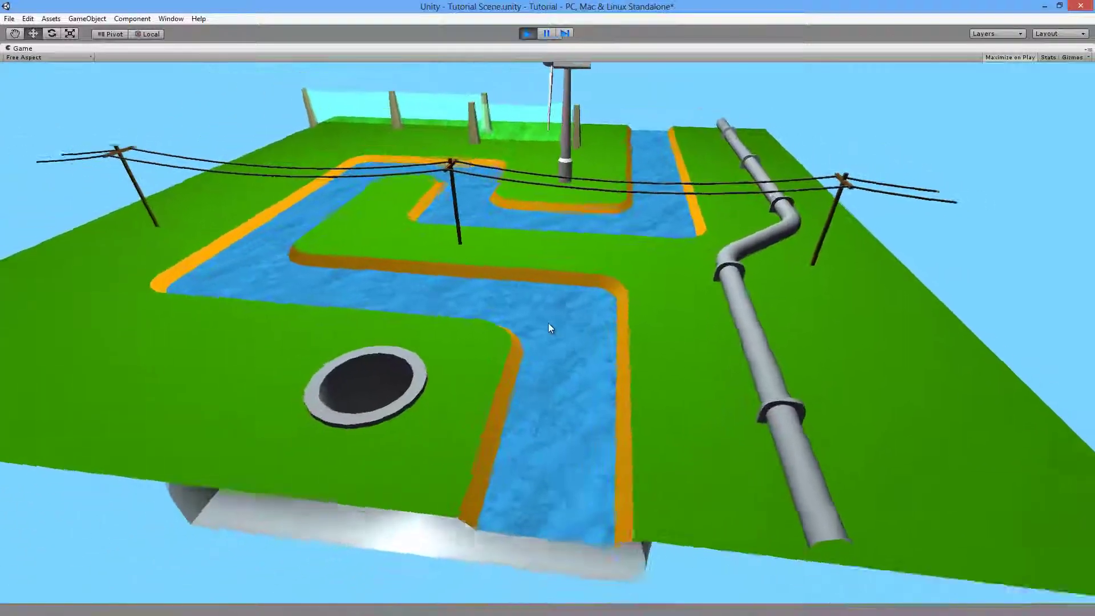
left_click(528, 33)
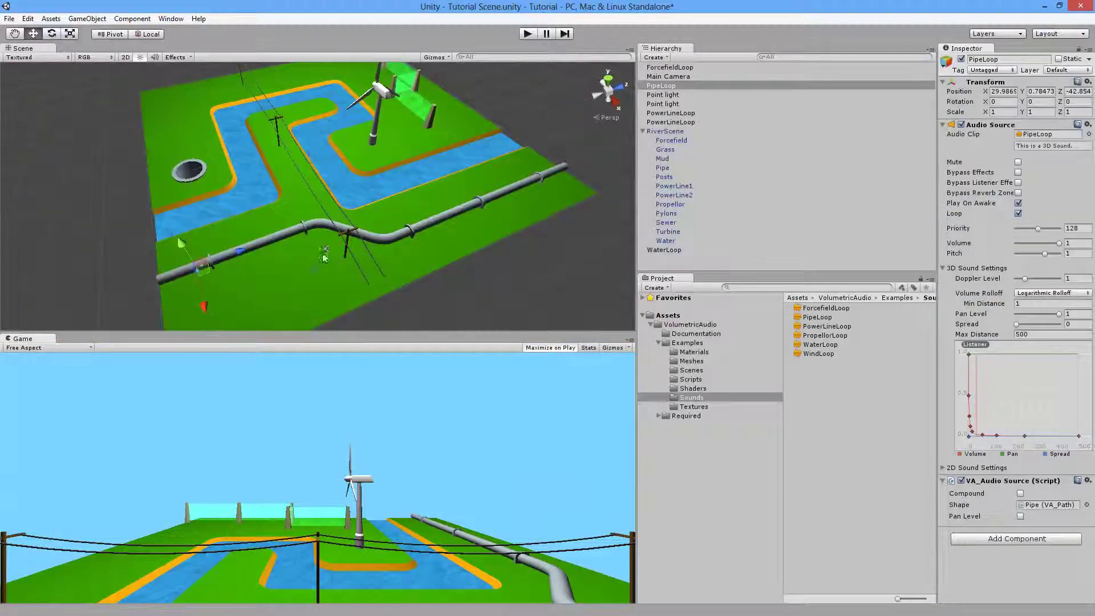
- Add a VA Mesh volumetric audio component to the wind turbine's Propellor
right_click_drag(323, 259, 394, 214)
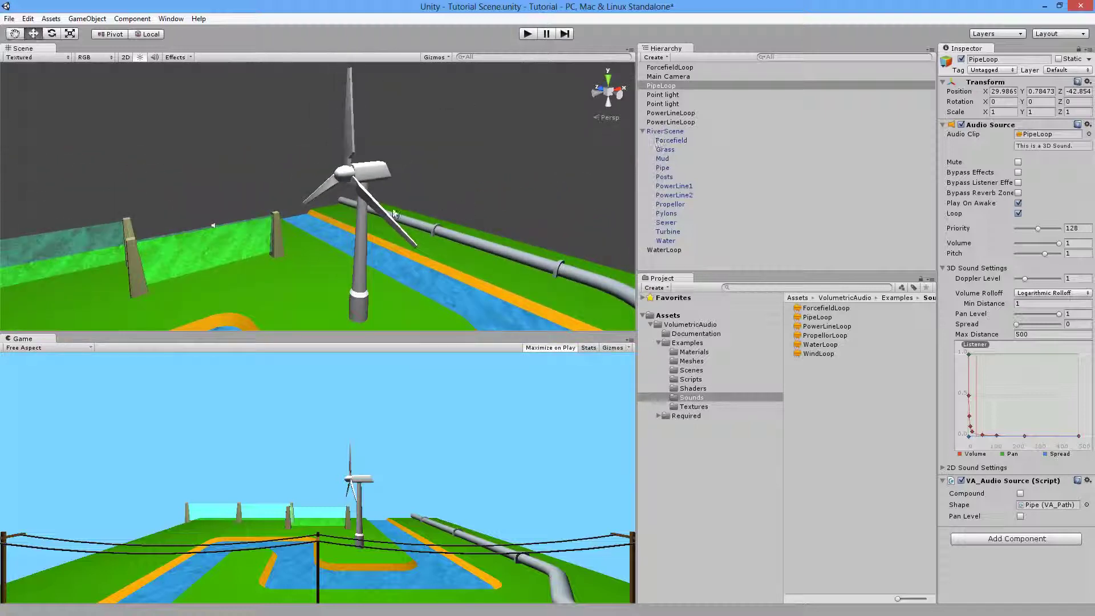
left_click(349, 147)
left_click(348, 148)
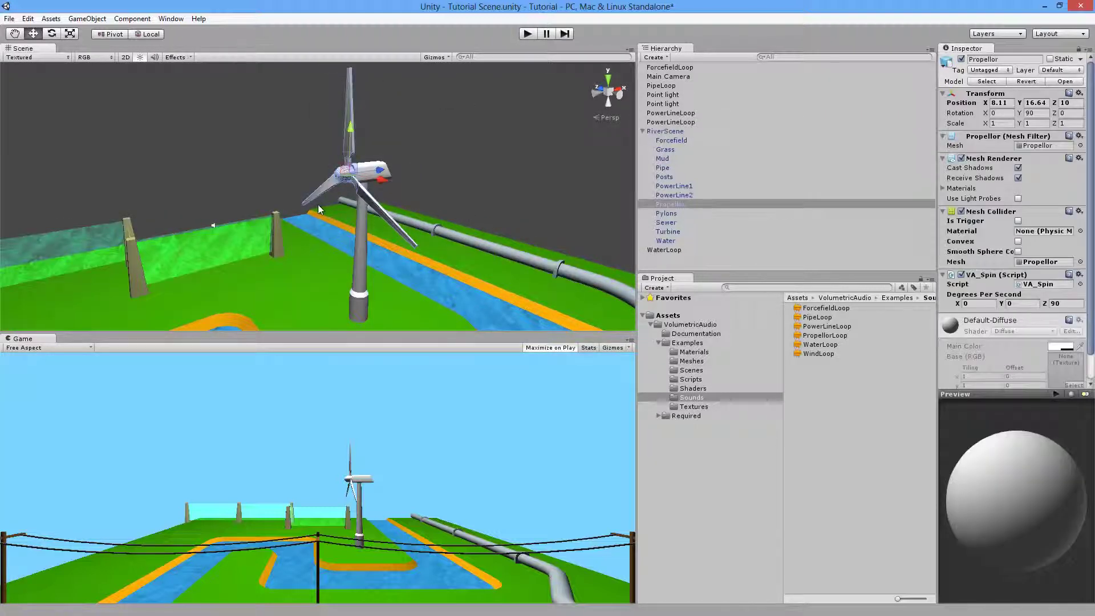
left_click(112, 20)
mouse_move(190, 145)
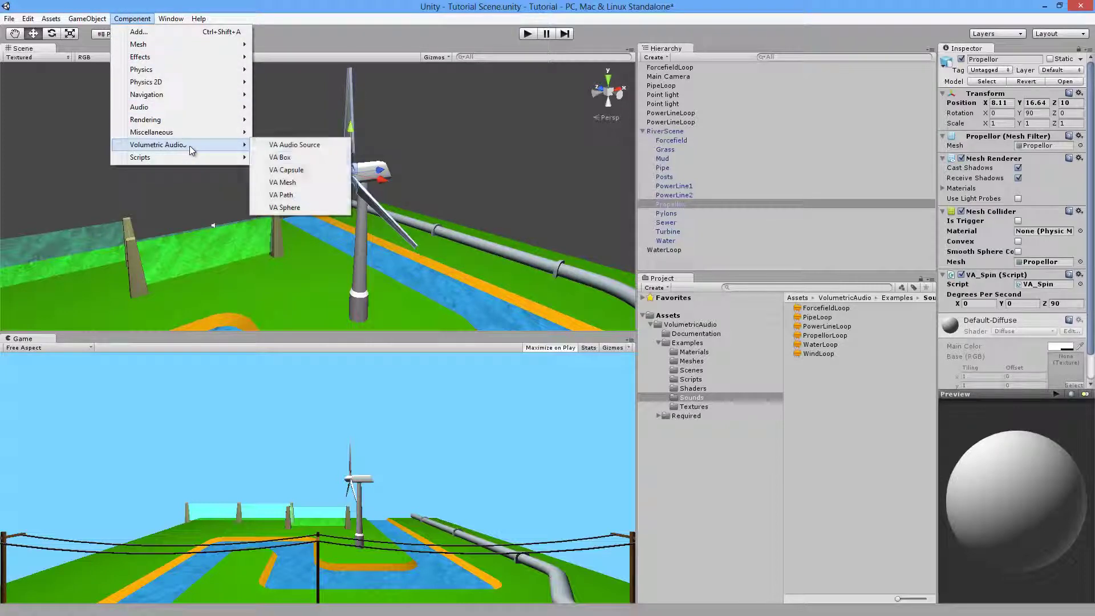
left_click(289, 181)
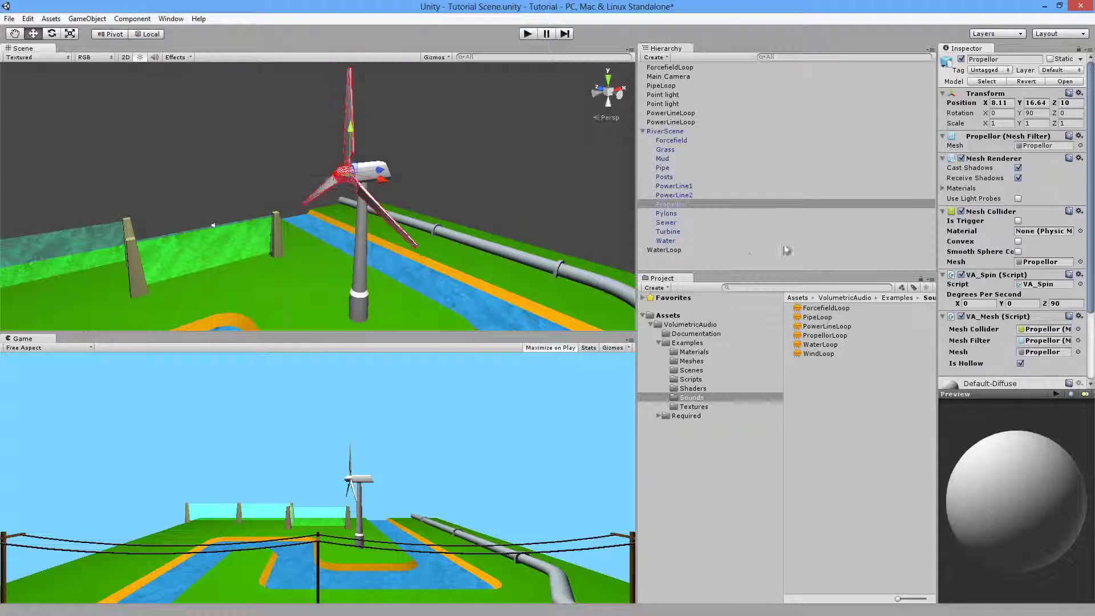
- Turn off Is Hollow in the Propellor's VA Mesh component
scroll(962, 295, "down", 2)
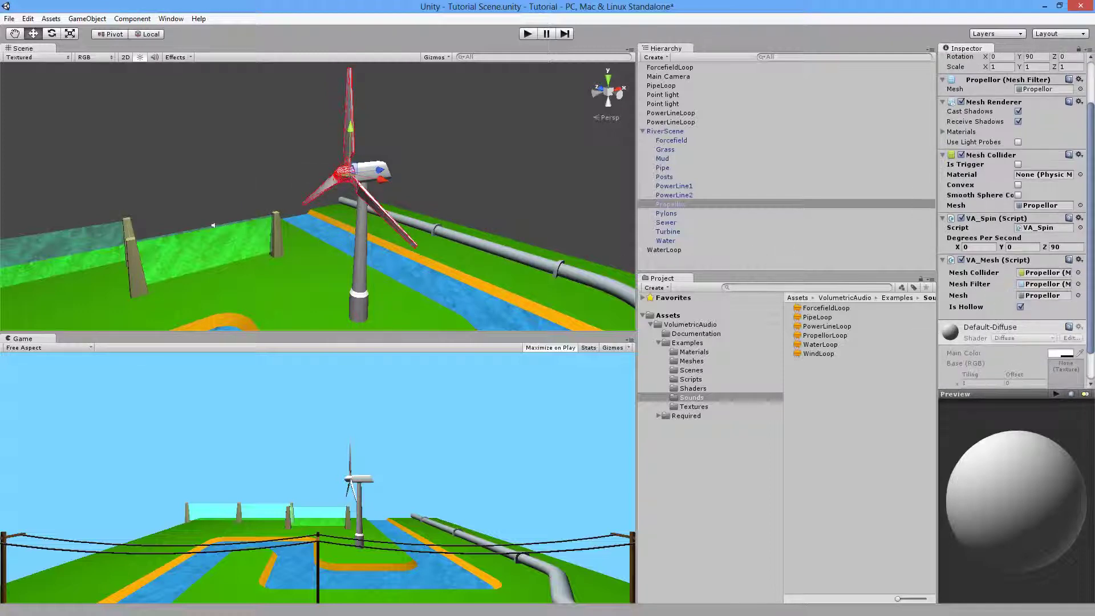
scroll(999, 306, "down", 1)
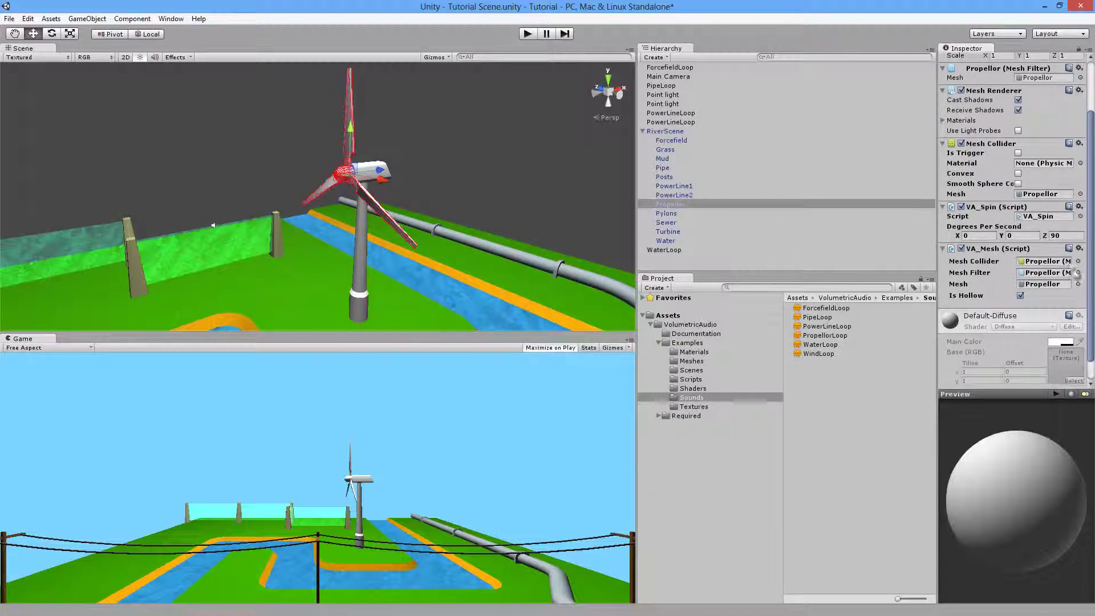
scroll(1090, 315, "down", 1)
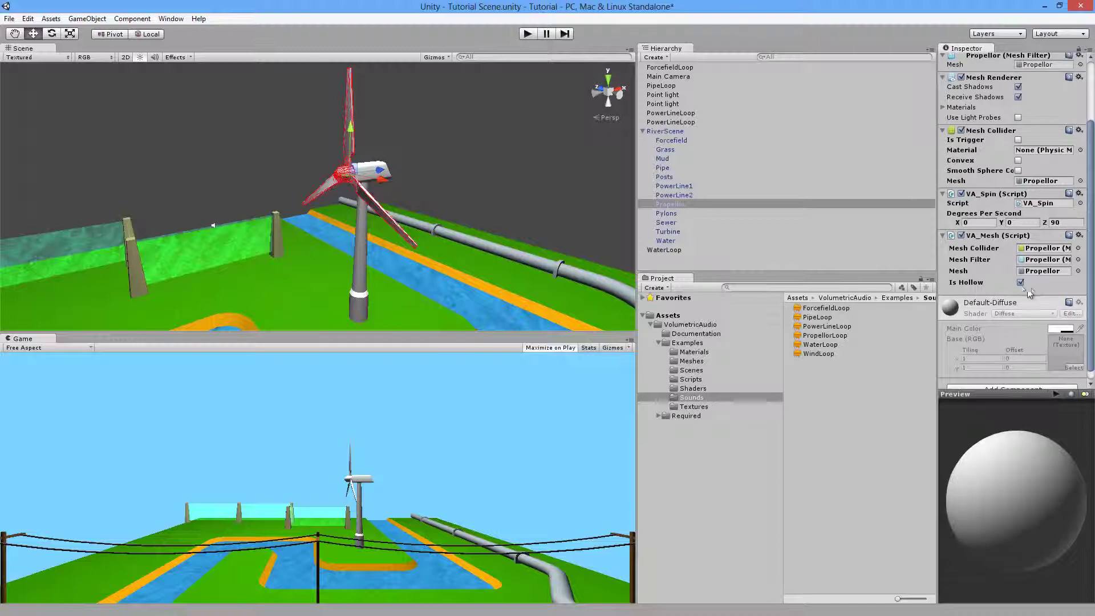
left_click_drag(460, 206, 347, 213, "alt")
left_click_drag(499, 249, 393, 259, "alt")
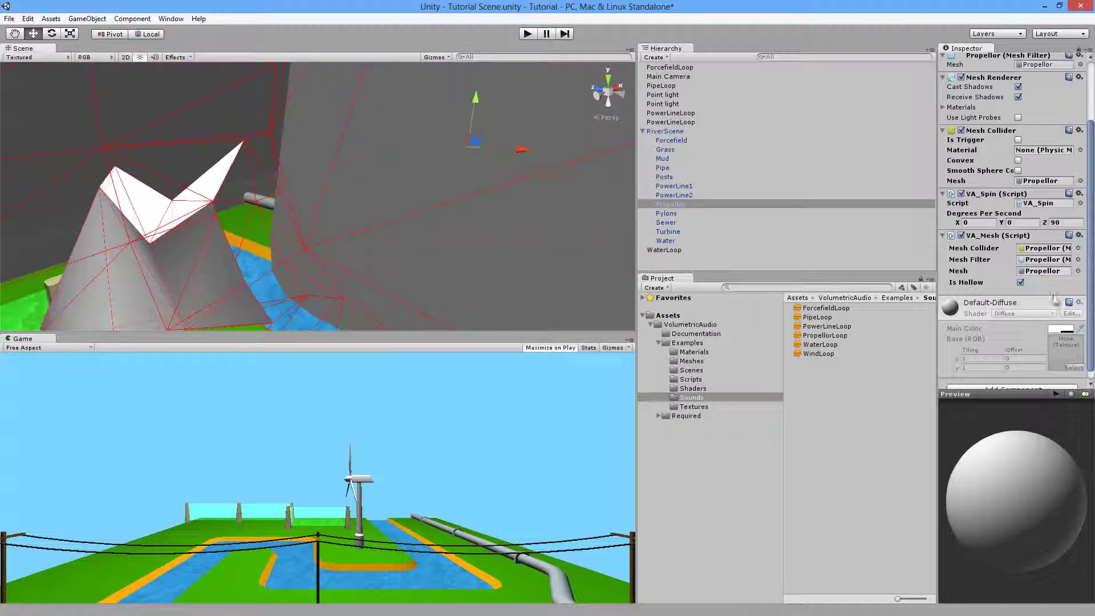
left_click_drag(257, 188, 274, 142, "alt")
key("f")
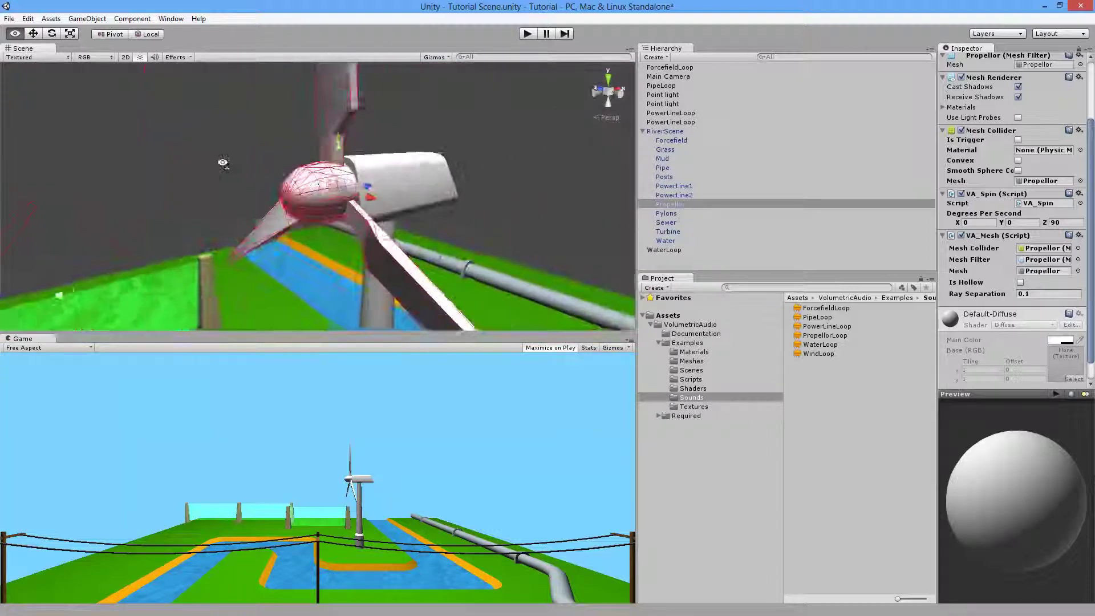
- Turn Is Hollow back on in the Propellor's VA Mesh component and view the propellor mesh from several angles
left_click(1020, 282)
scroll(353, 194, "up", 5)
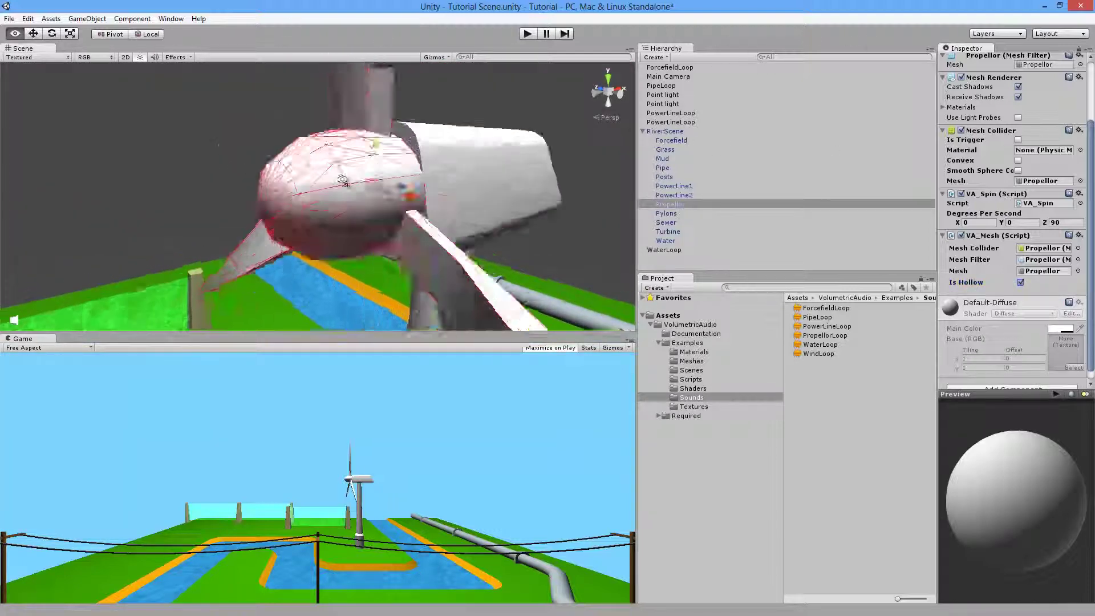
mouse_move(354, 194)
left_mouse_down("alt")
mouse_move(350, 164)
mouse_move(377, 150)
mouse_move(262, 166)
mouse_move(437, 232)
mouse_move(342, 203)
left_mouse_up("alt")
left_click_drag(417, 214, 241, 250, "alt")
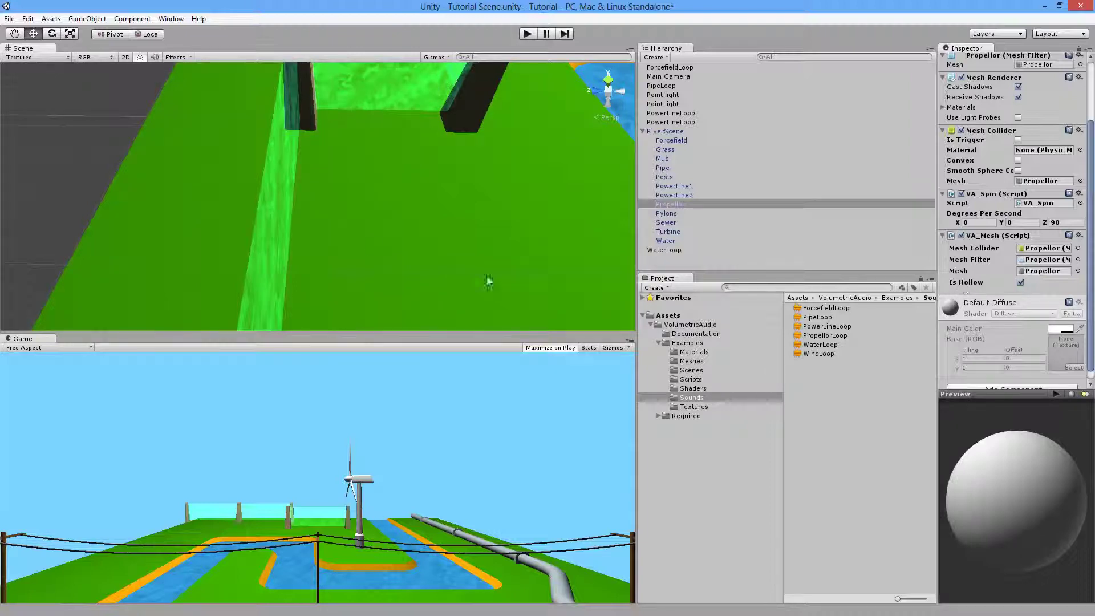
key("f")
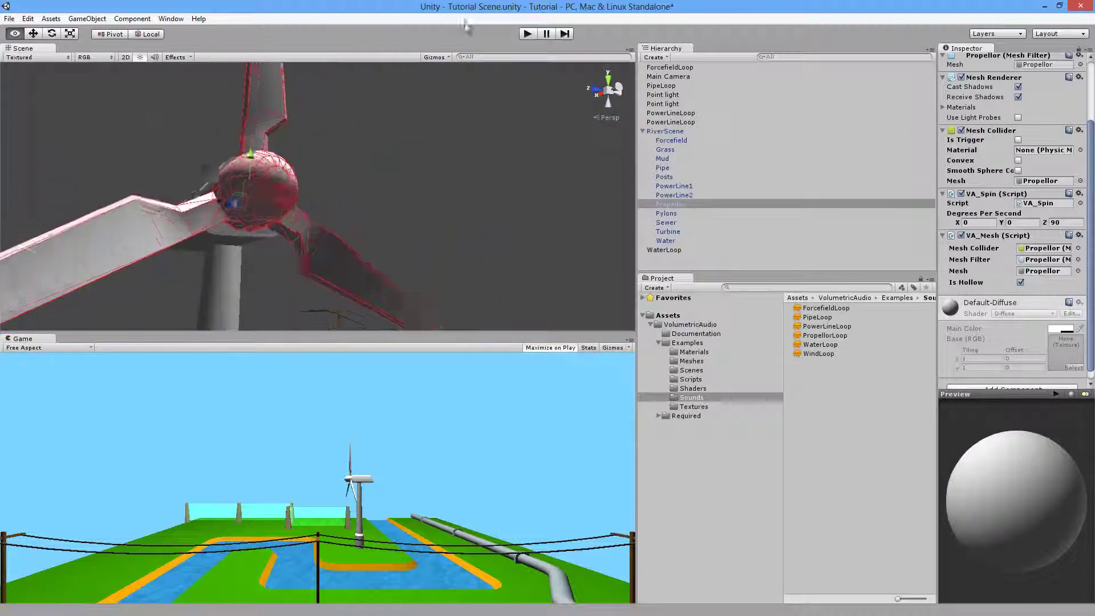
left_click_drag(433, 143, 339, 132, "alt")
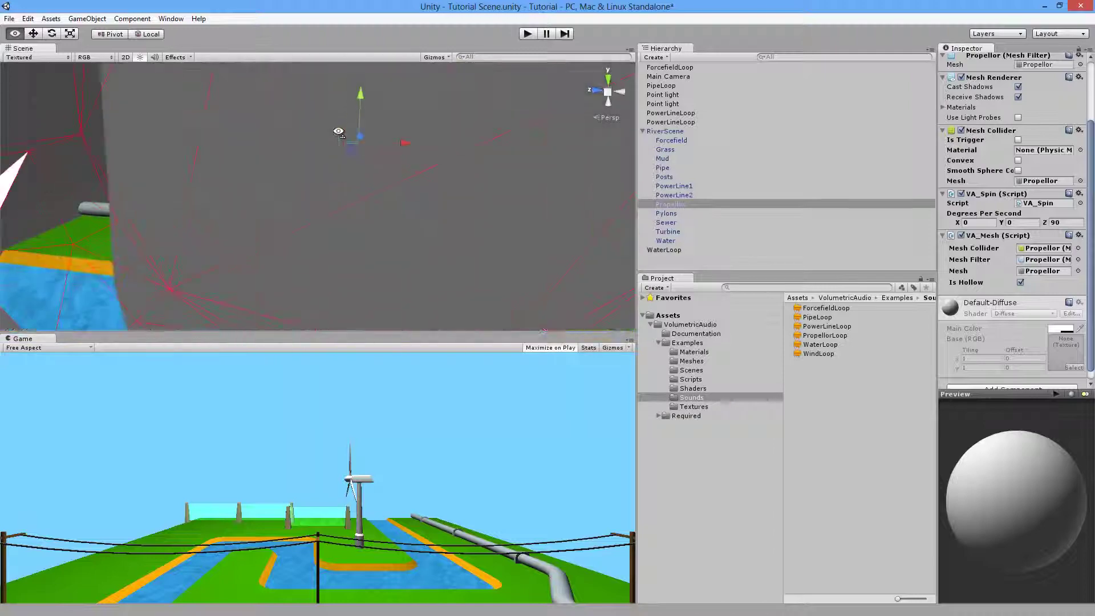
key("f")
- Turn the Propellor's Is Hollow option off, view the blades from another angle, and turn it on again
left_click(1020, 283)
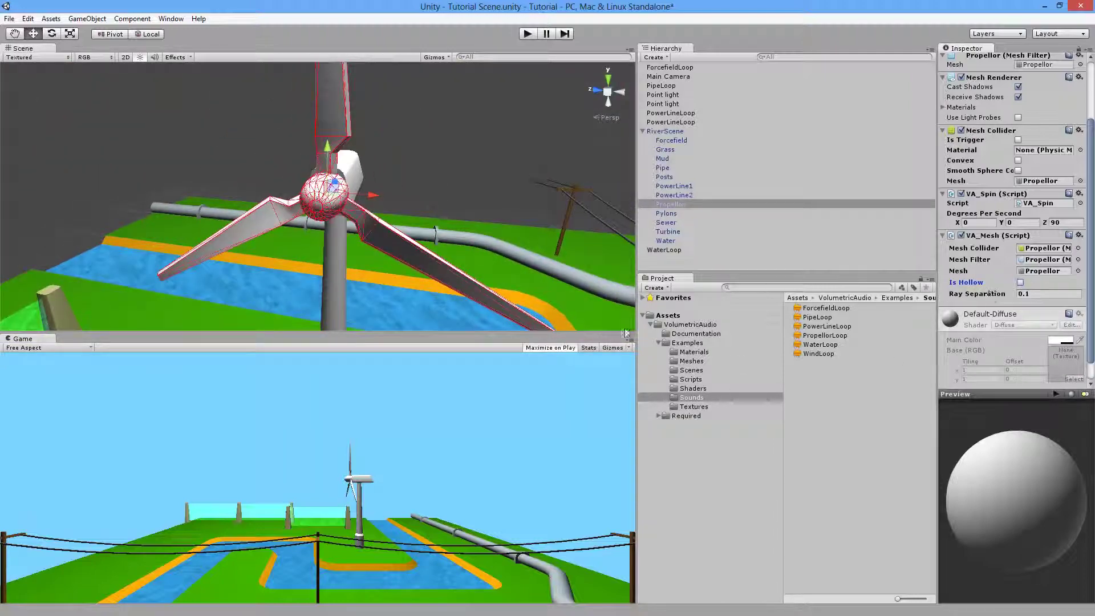
mouse_move(425, 227)
left_mouse_down("alt")
mouse_move(386, 259)
mouse_move(297, 294)
mouse_move(411, 217)
left_mouse_up("alt")
left_click_drag(434, 257, 399, 239, "alt")
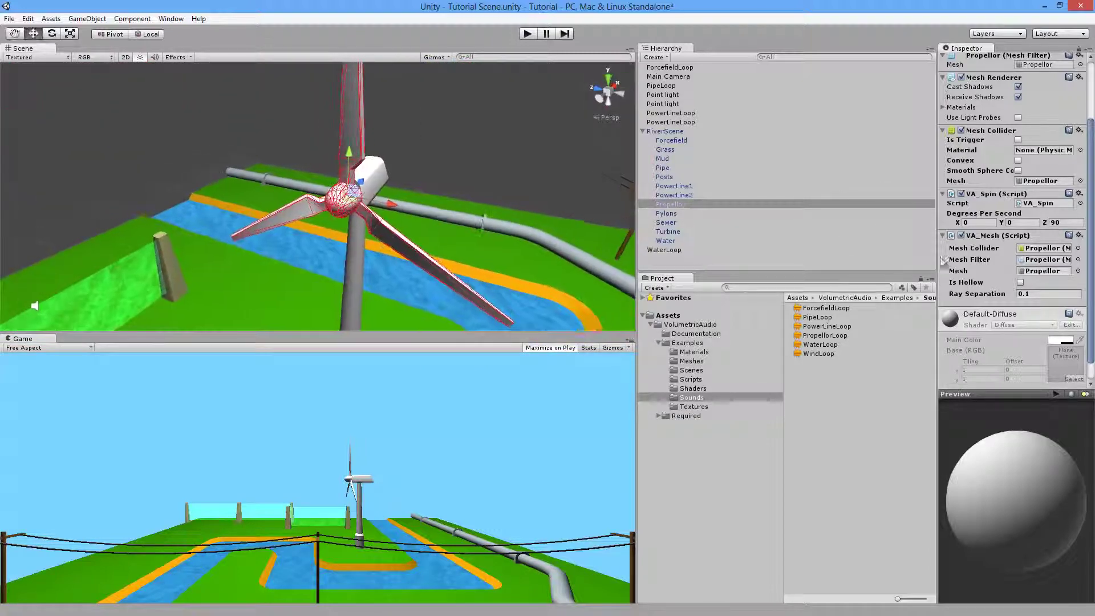
left_click(1020, 282)
- Examine the hollow Propellor mesh and the area around the wind turbine from different distances and angles
scroll(1003, 261, "down", 1)
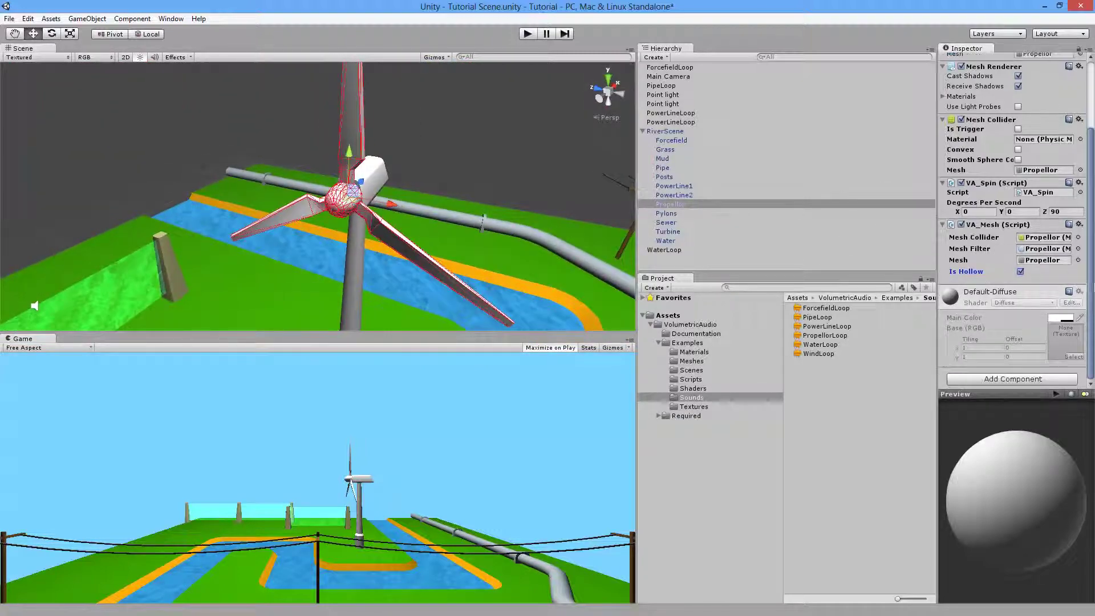
left_click_drag(422, 251, 357, 235, "alt")
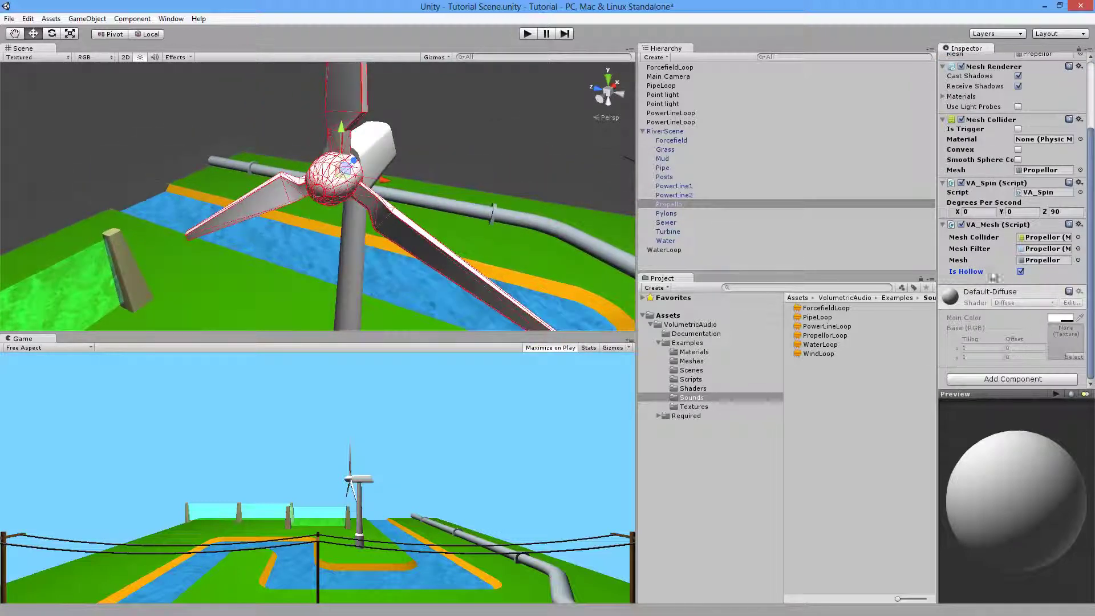
left_click_drag(281, 218, 350, 221, "alt")
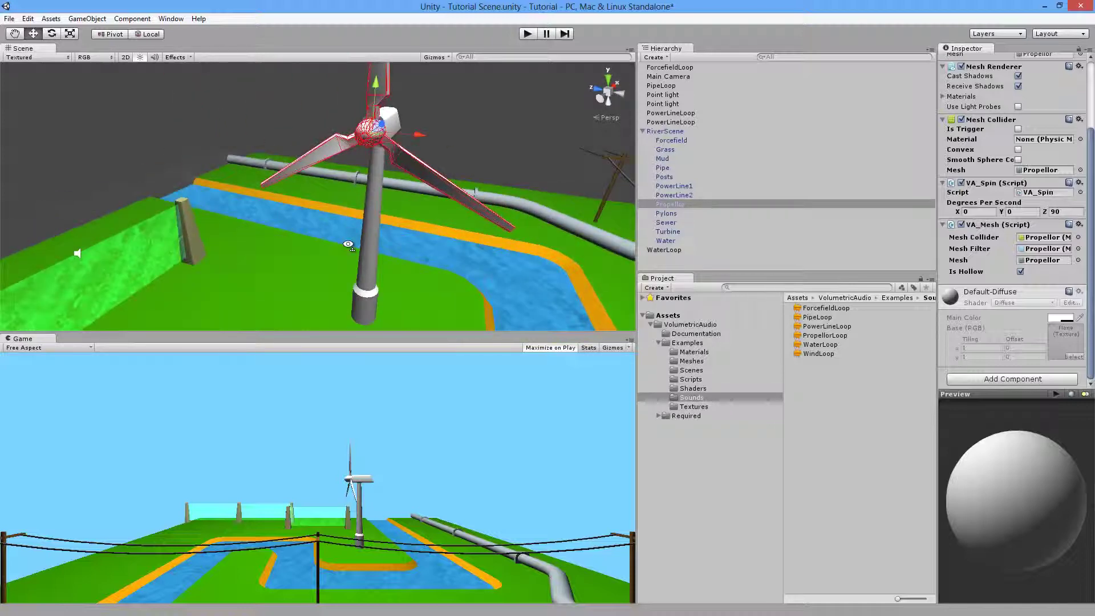
mouse_move(348, 244)
right_mouse_down("alt")
mouse_move(325, 244)
mouse_move(350, 263)
right_mouse_up("alt")
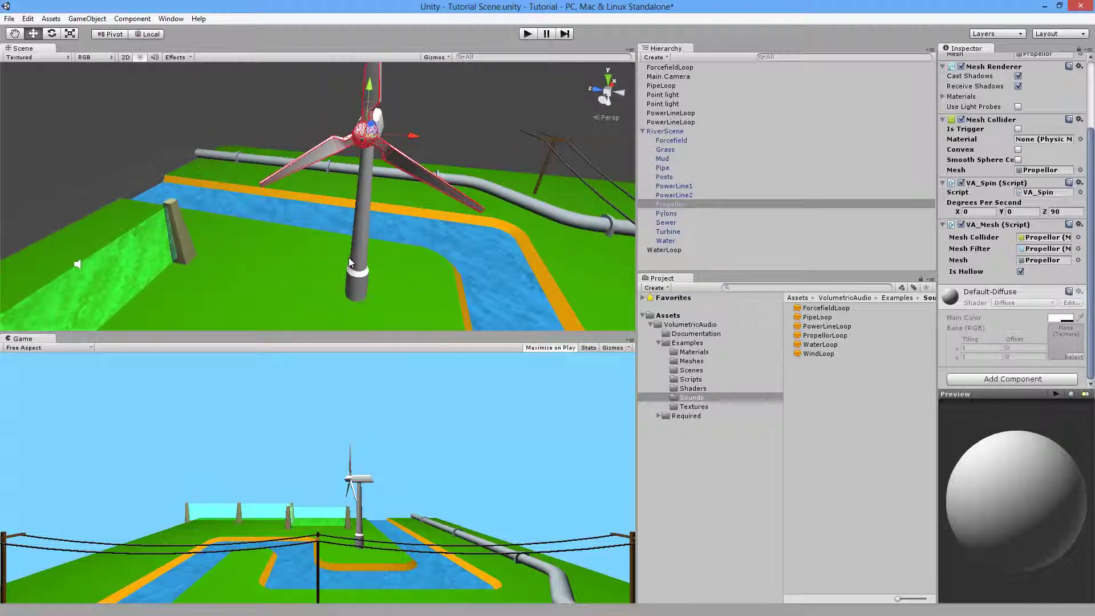
left_click_drag(330, 261, 182, 277, "alt")
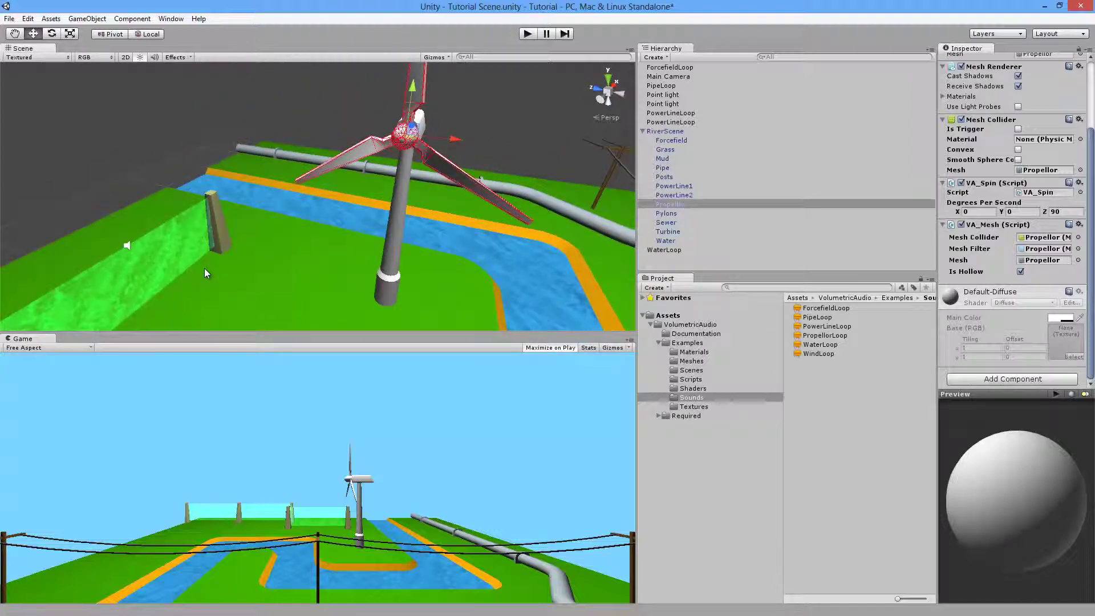
left_click_drag(337, 272, 288, 281, "alt")
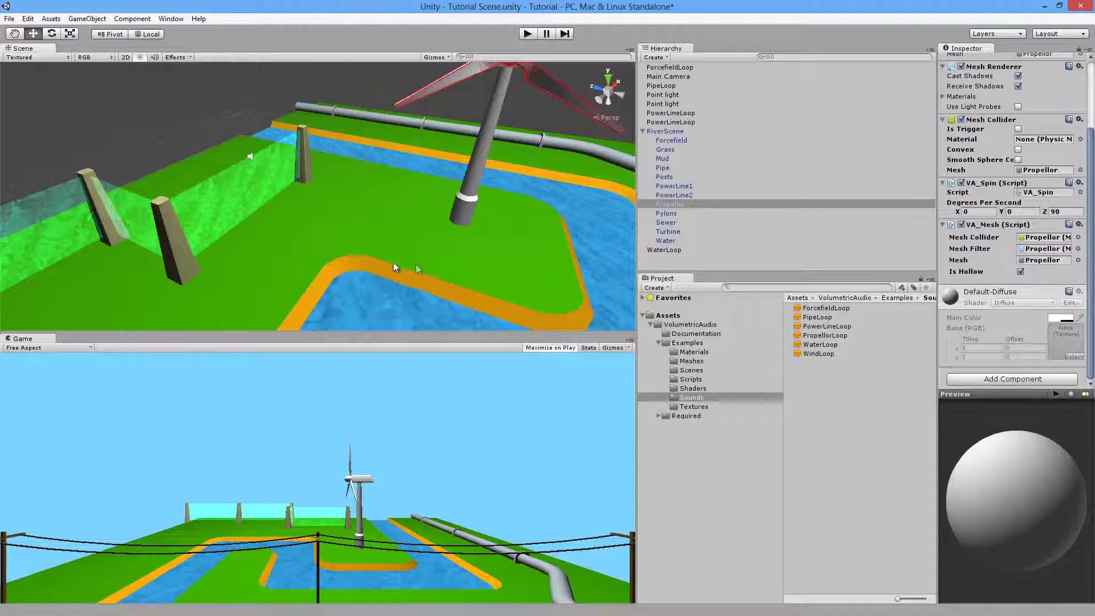
mouse_move(320, 269)
left_mouse_down("alt")
mouse_move(407, 247)
mouse_move(298, 244)
mouse_move(311, 260)
left_mouse_up("alt")
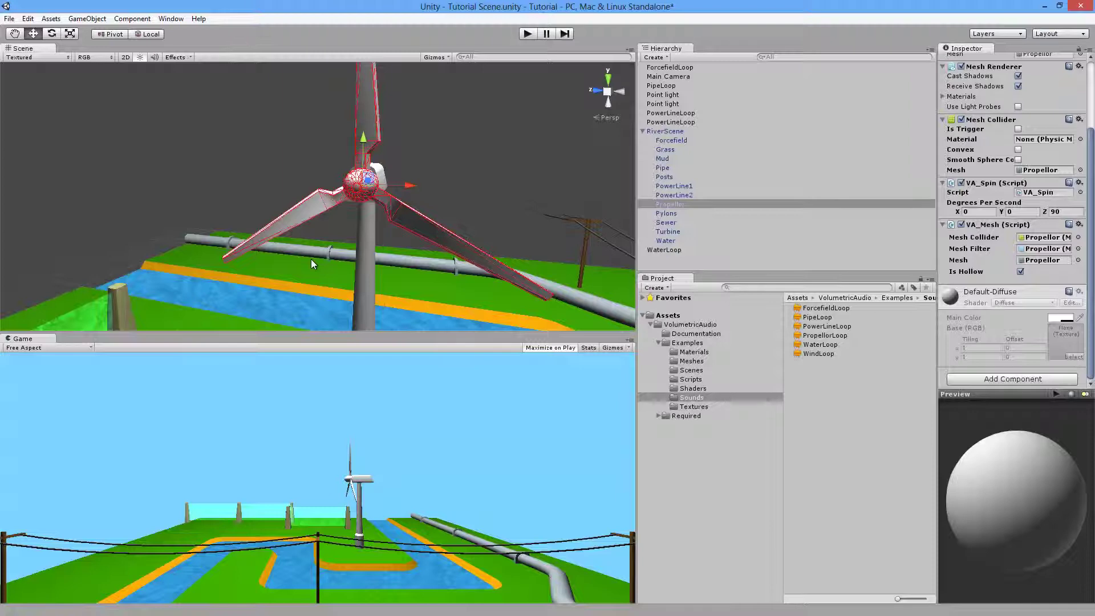
left_click_drag(343, 239, 330, 260, "alt")
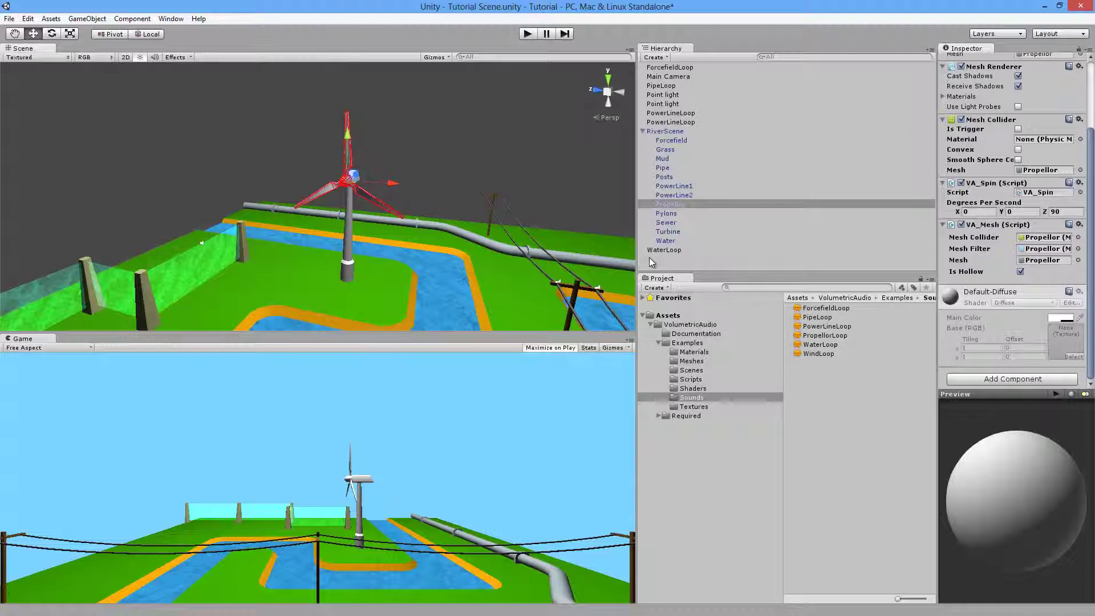
right_click_drag(435, 247, 440, 247)
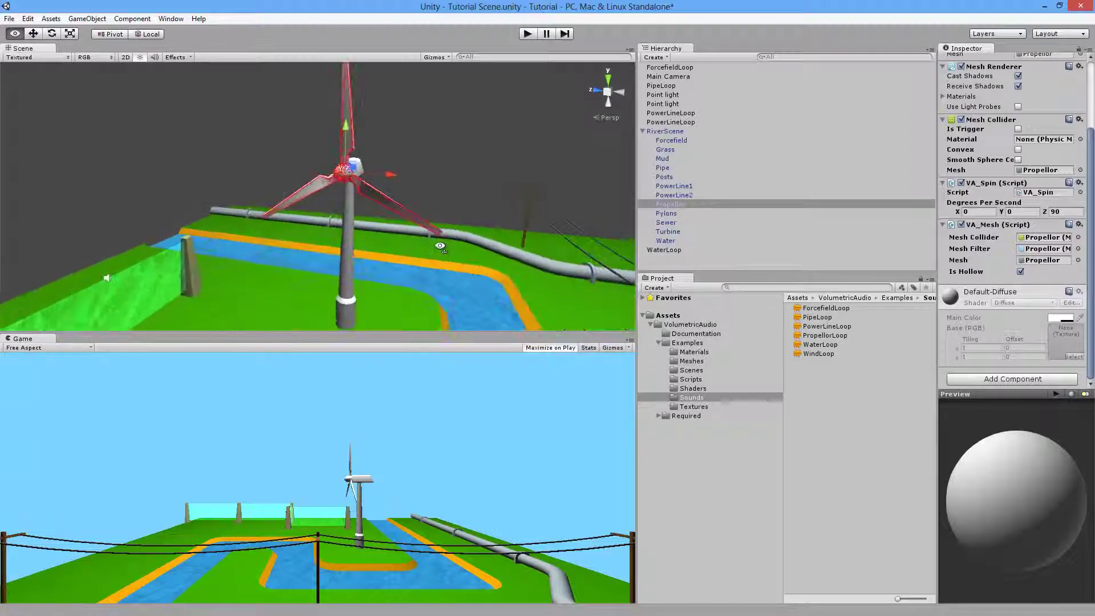
- Disable Is Hollow on the Propellor's VA Mesh, inspect the hub and blades close up, and re-enable it
left_click(1021, 273)
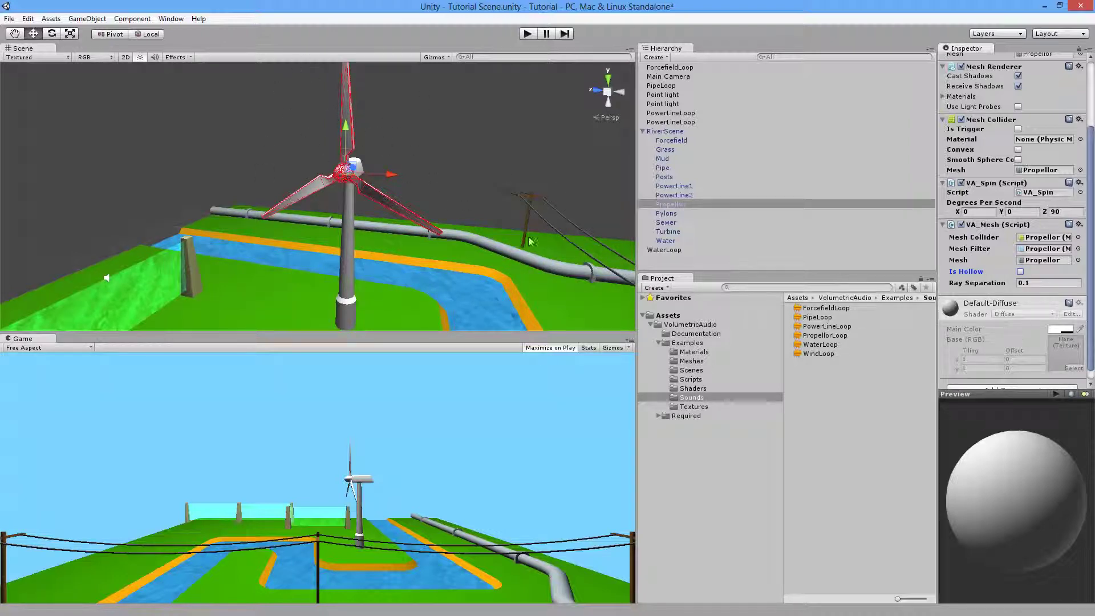
right_click_drag(530, 242, 469, 233)
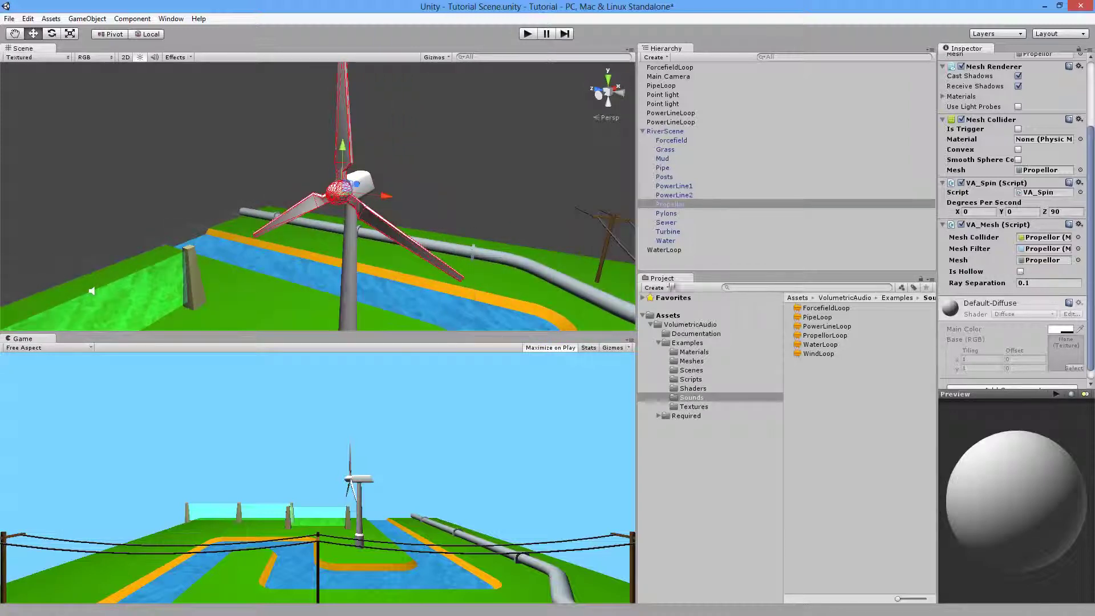
right_click_drag(473, 251, 328, 296)
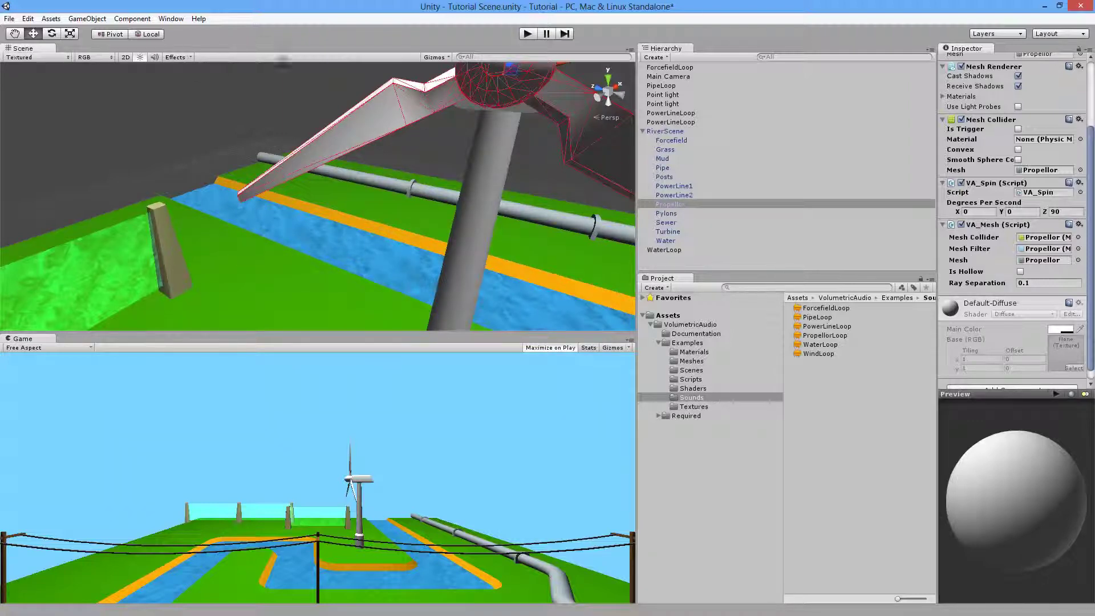
right_click_drag(297, 265, 339, 258)
left_click(1020, 272)
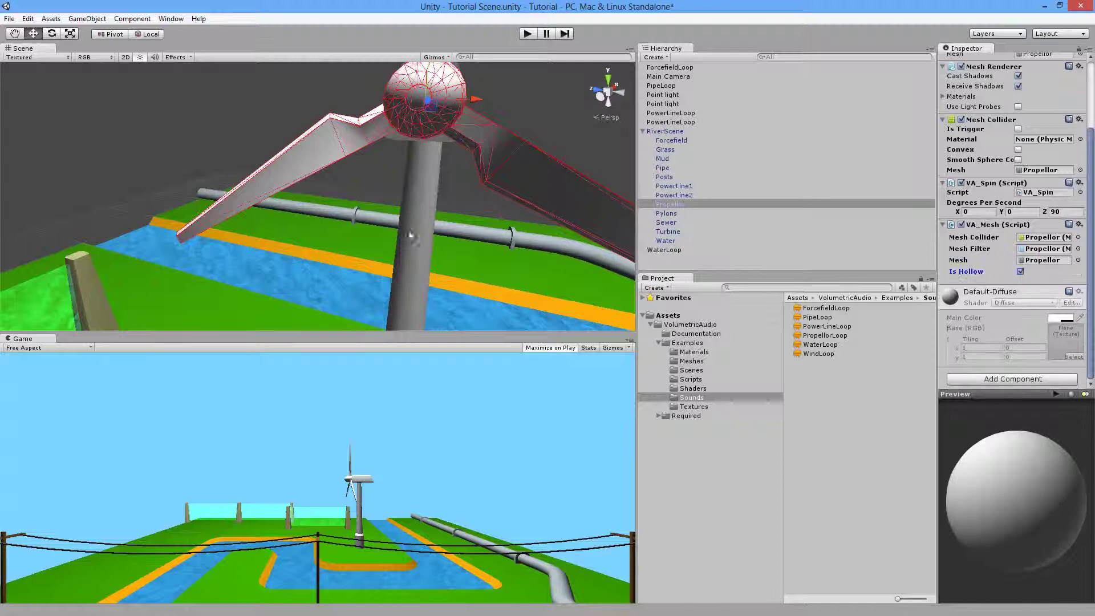
scroll(410, 237, "down", 7)
right_click_drag(233, 250, 228, 229)
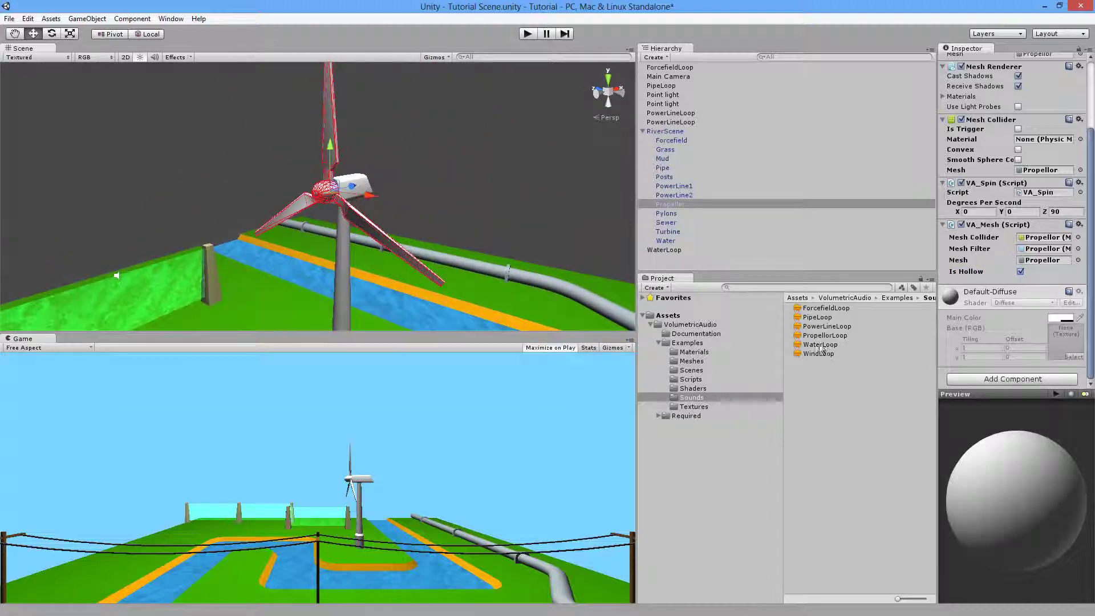
- Add the PropellorLoop sound to the scene as an audio source and turn on Loop
left_click_drag(699, 268, 713, 324)
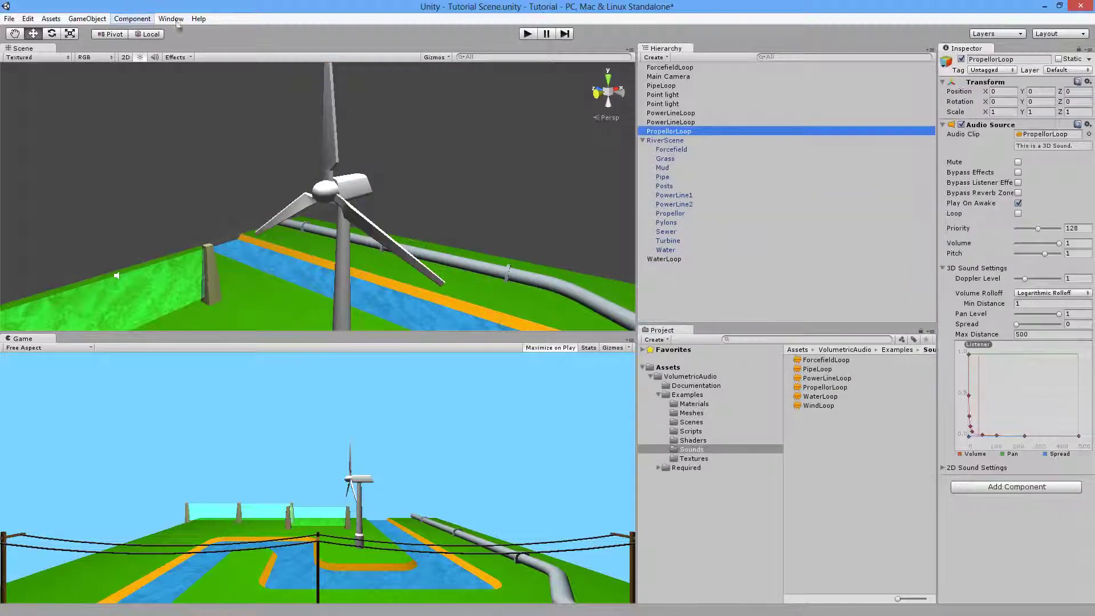
left_click(1018, 214)
- Add a VA Audio Source component to PropellorLoop and assign the Propellor mesh as its Shape
left_click(133, 18)
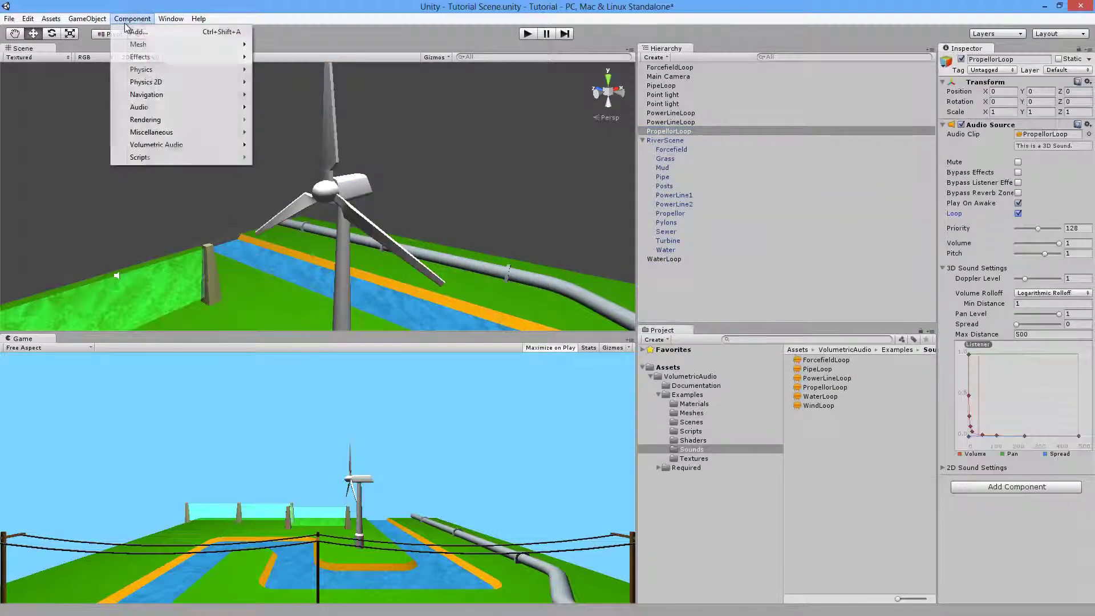
mouse_move(176, 146)
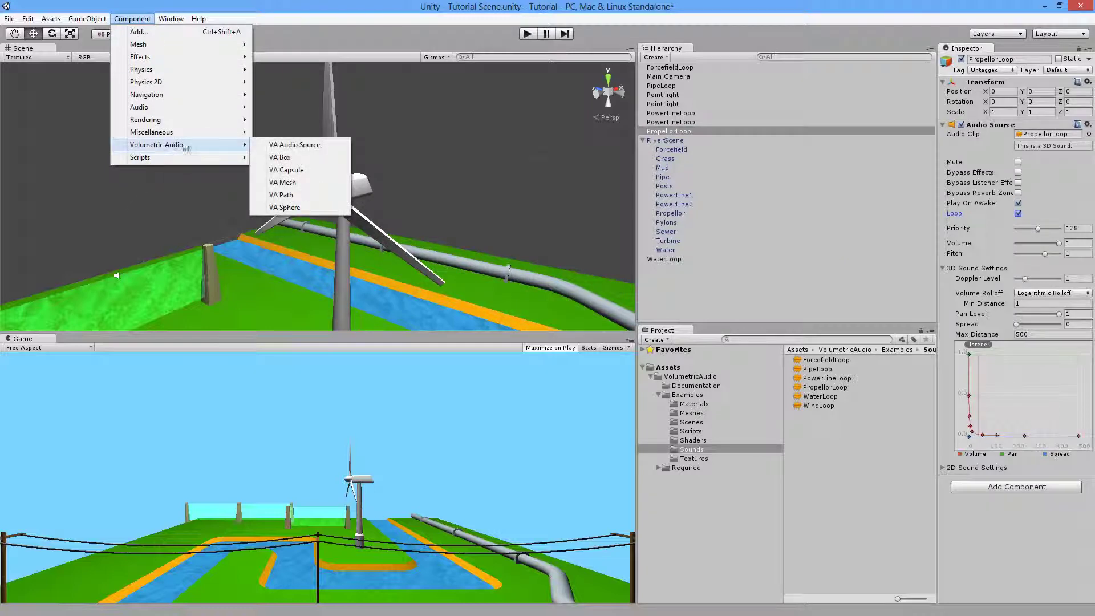
left_click(323, 145)
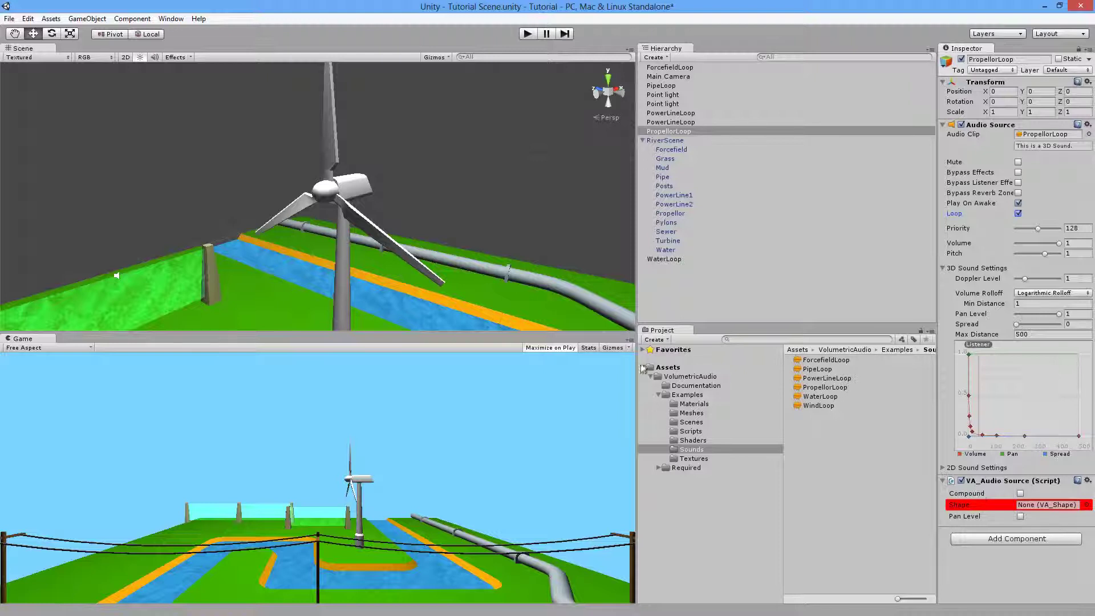
left_click_drag(675, 218, 1053, 509)
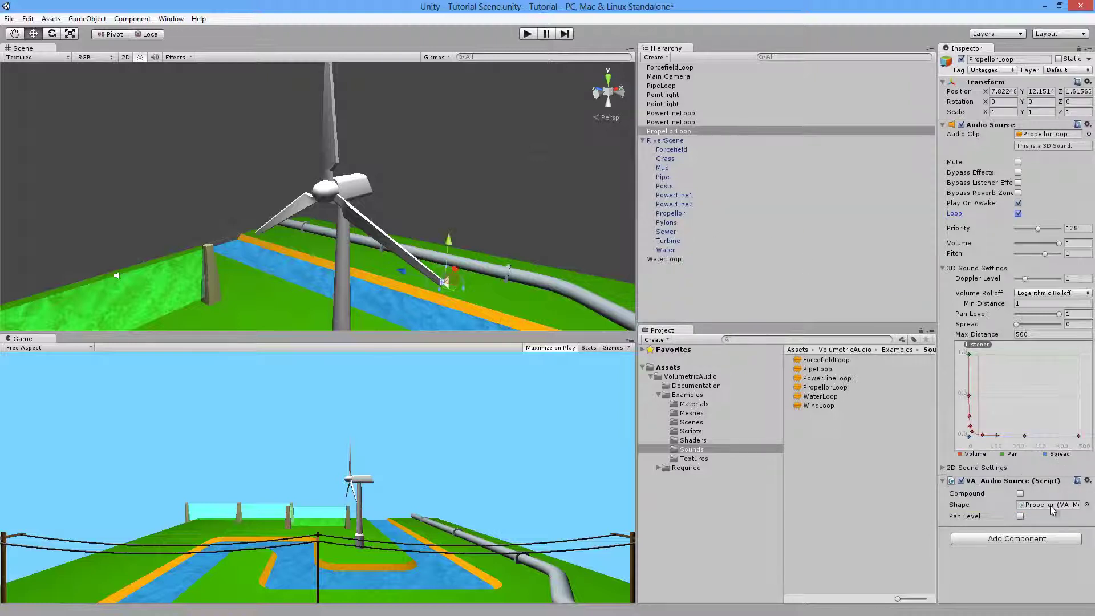
- Play-test the scene, moving around the wind turbine to listen to the propellor sound, and stop playback
left_click(529, 36)
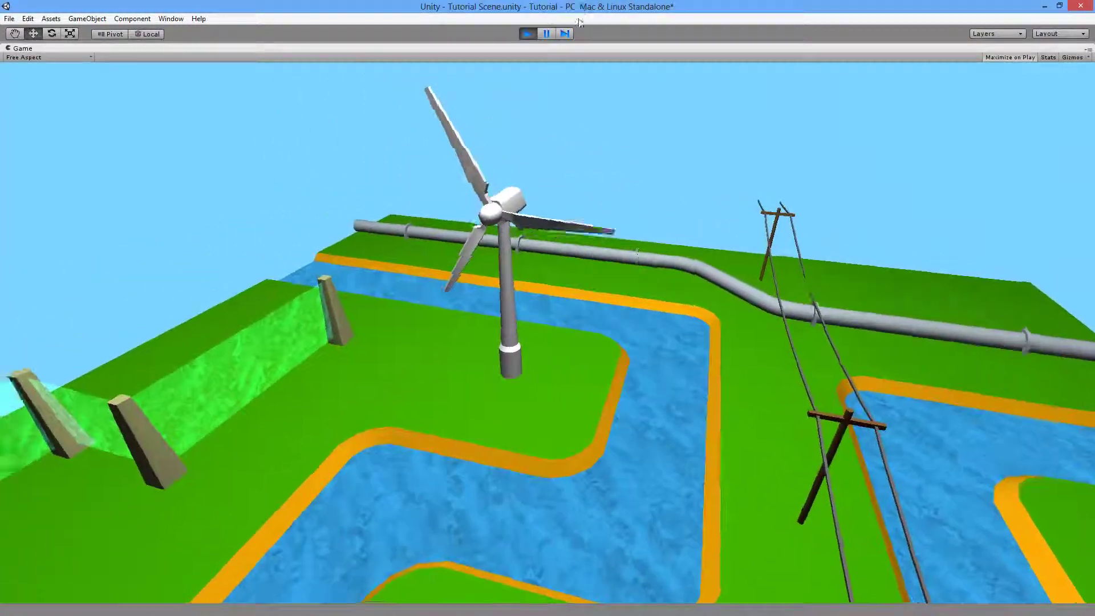
left_click(526, 34)
- Examine the sewer's round opening, vertical shaft and underground tunnel beneath the river terrain, from outside and close up
left_click_drag(450, 268, 112, 307, "alt")
scroll(174, 253, "up", 3)
left_click(333, 164)
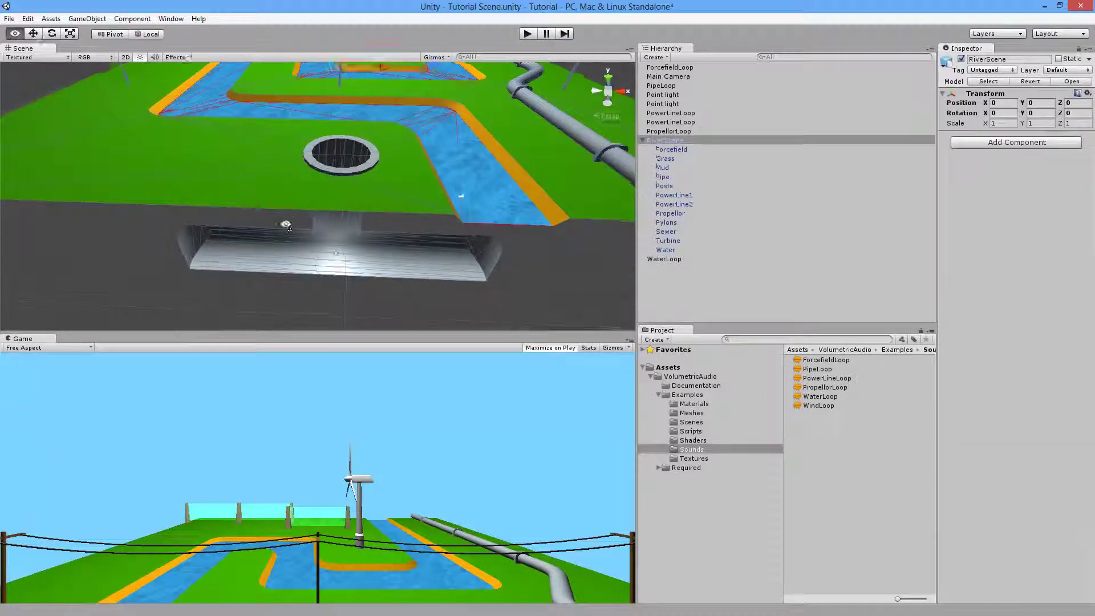
scroll(281, 242, "up", 5)
left_click_drag(281, 242, 474, 165, "alt")
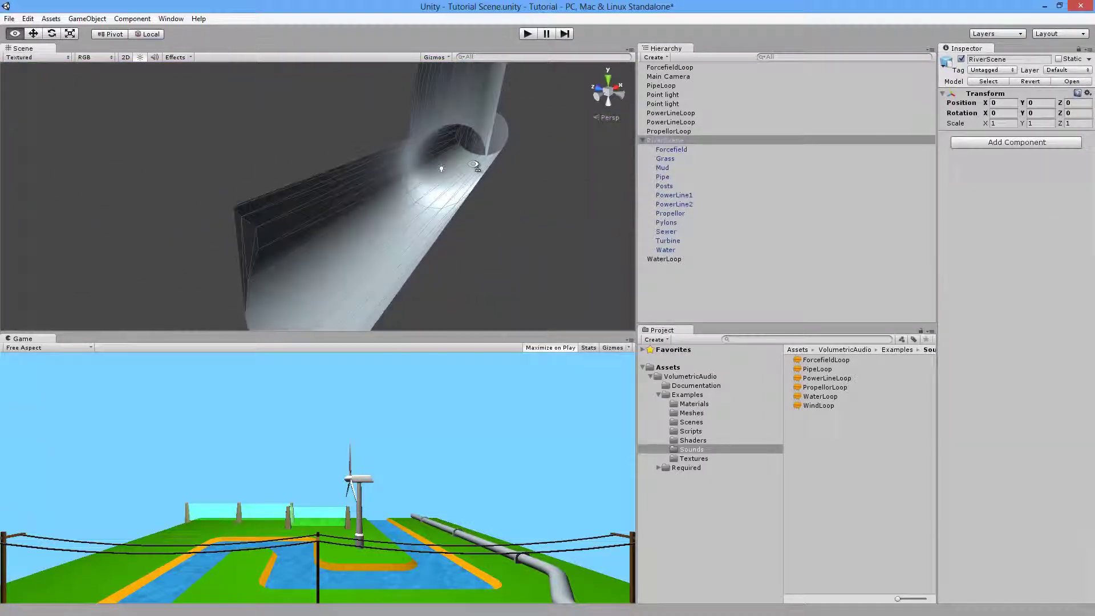
left_click_drag(291, 216, 286, 259, "alt")
left_click_drag(301, 222, 434, 186, "alt")
left_click_drag(339, 215, 252, 231, "alt")
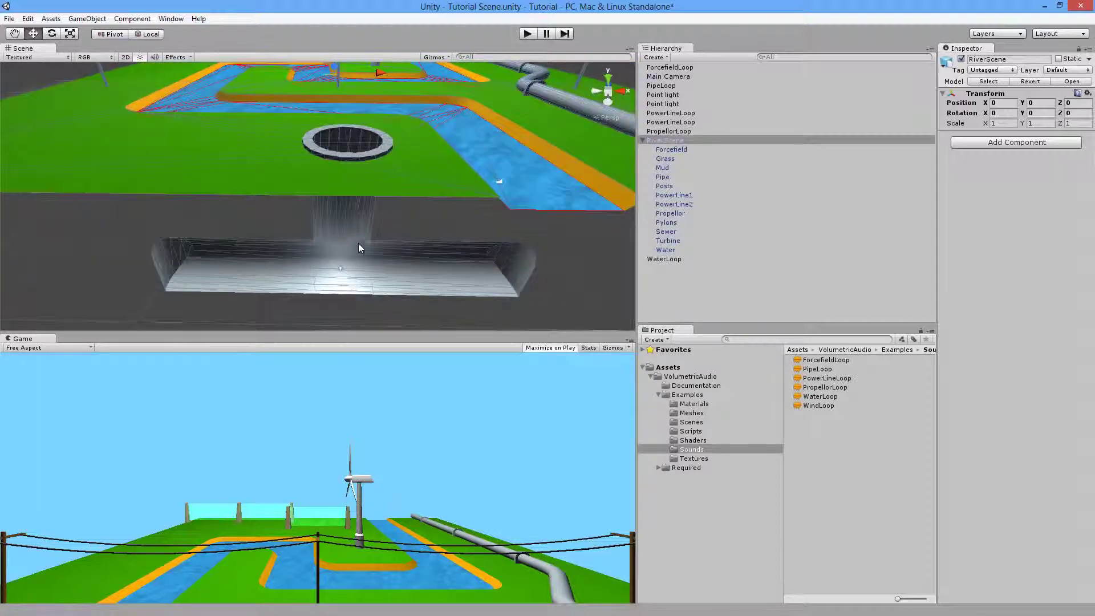
left_click_drag(332, 248, 348, 238, "alt")
- Select the Sewer object and inspect its wireframe, from the surface opening down to the tunnel
left_click(337, 265)
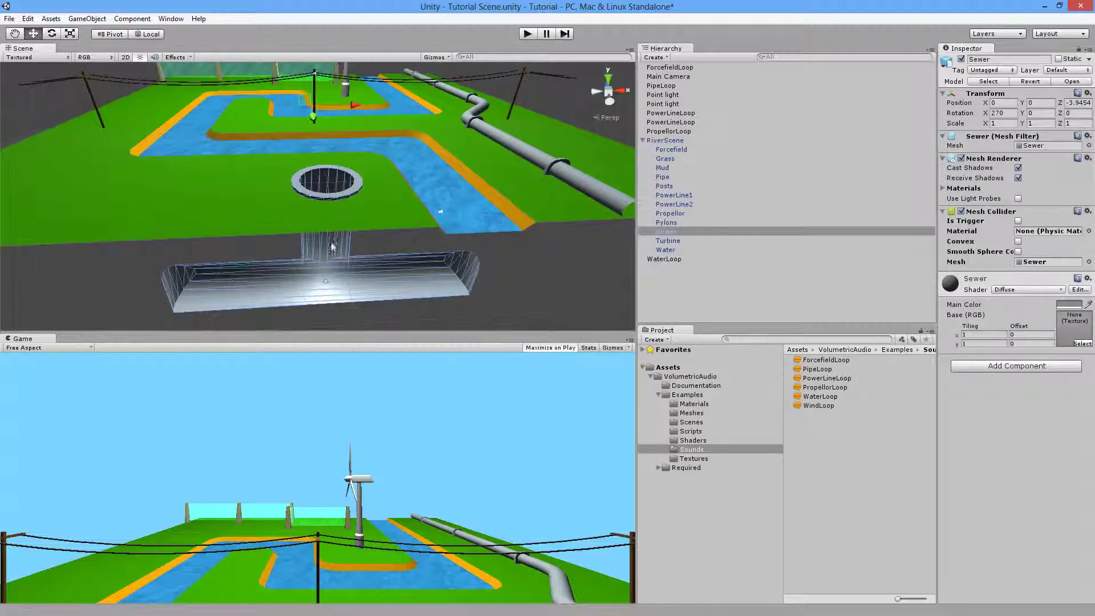
left_click(688, 272)
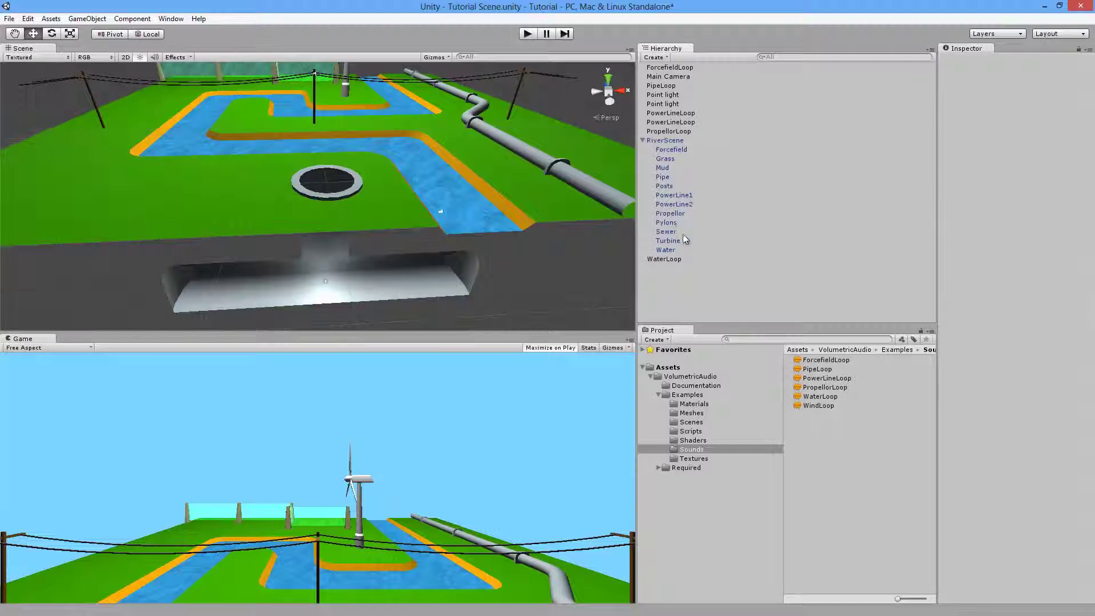
key("ctrl+z")
left_click_drag(348, 255, 343, 278, "alt")
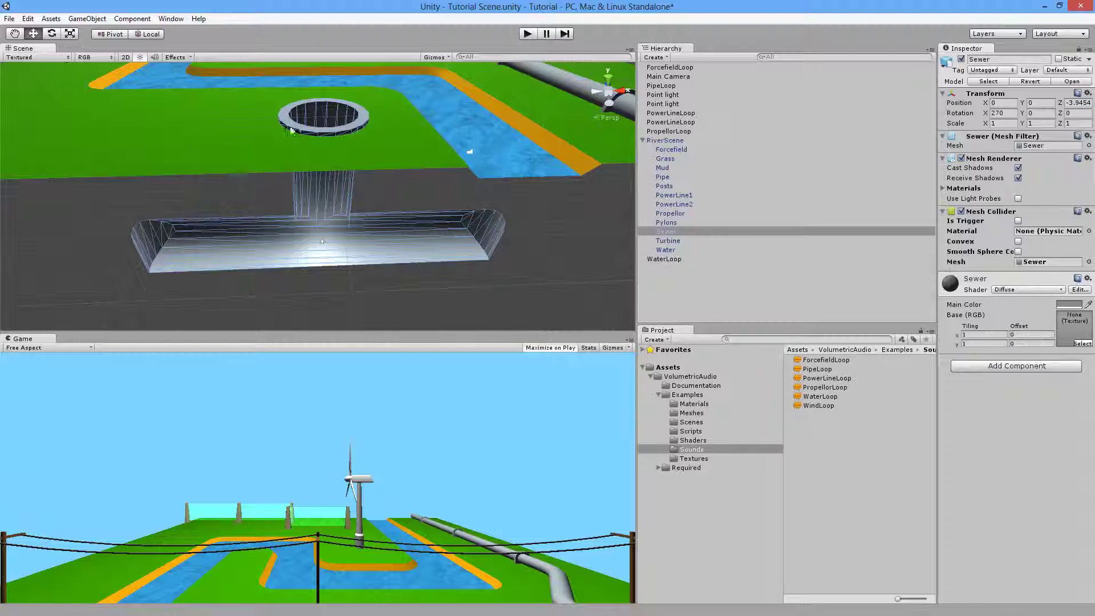
left_click_drag(360, 231, 382, 211, "alt")
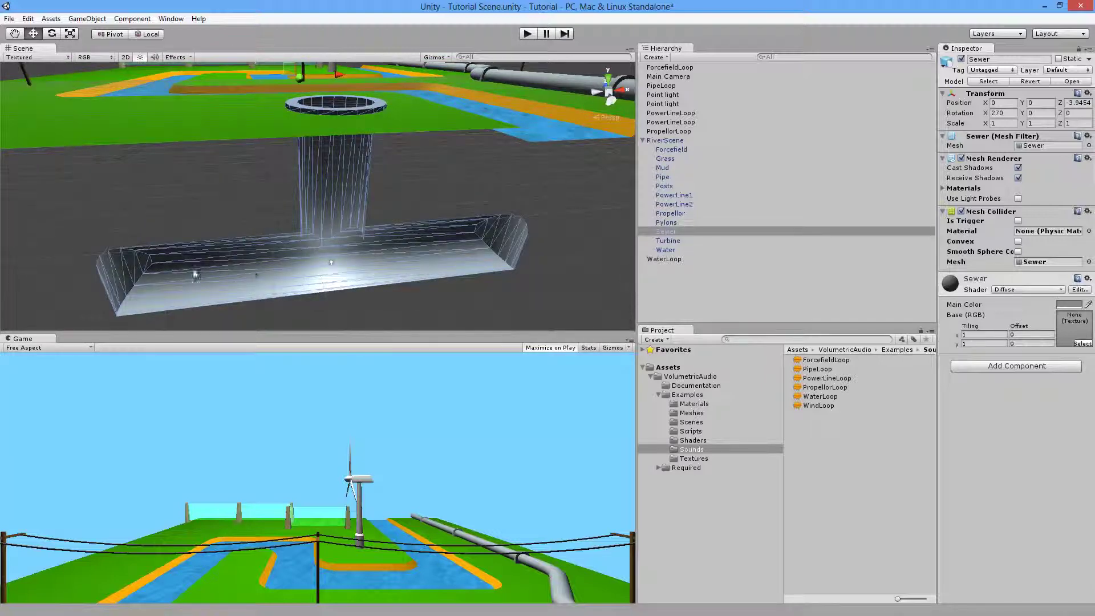
left_click_drag(287, 270, 344, 258, "alt")
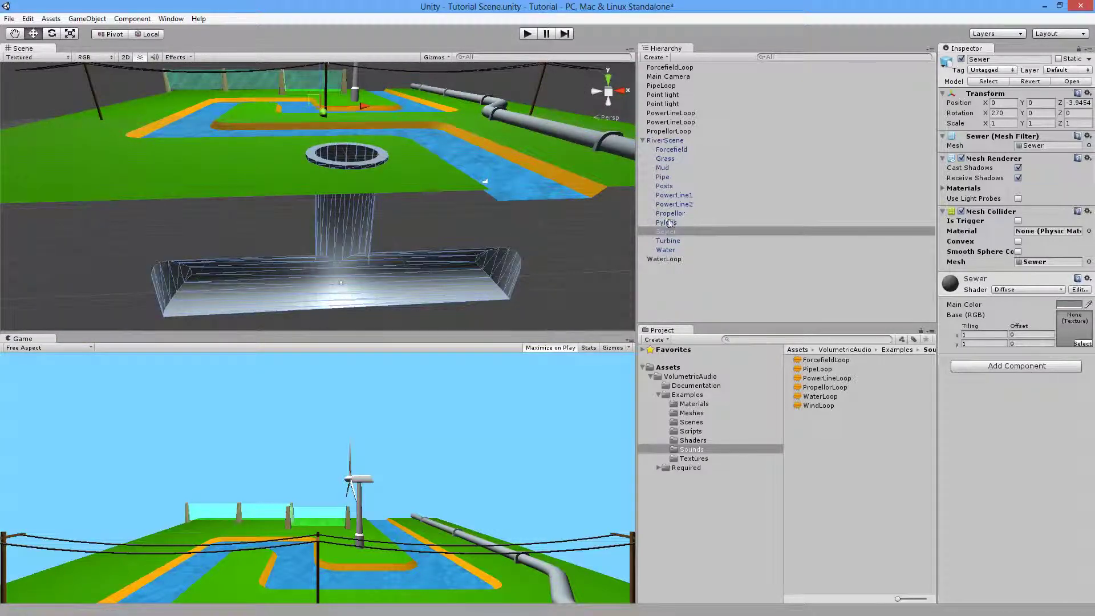
- Create an empty game object as a child of Sewer and name it Volume1
left_click(88, 18)
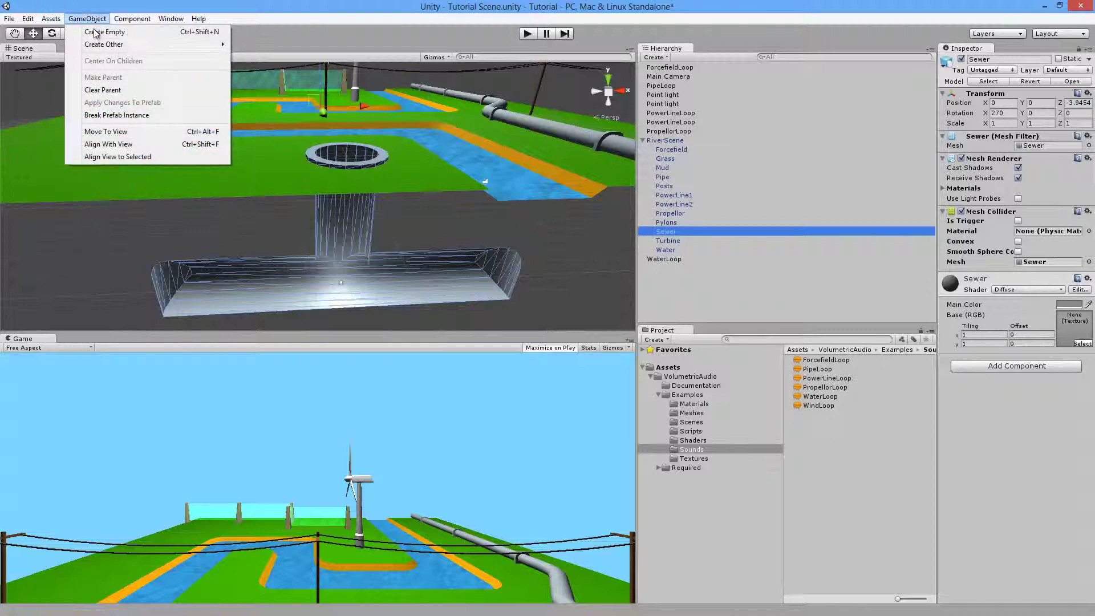
left_click(105, 32)
left_click_drag(684, 80, 711, 241)
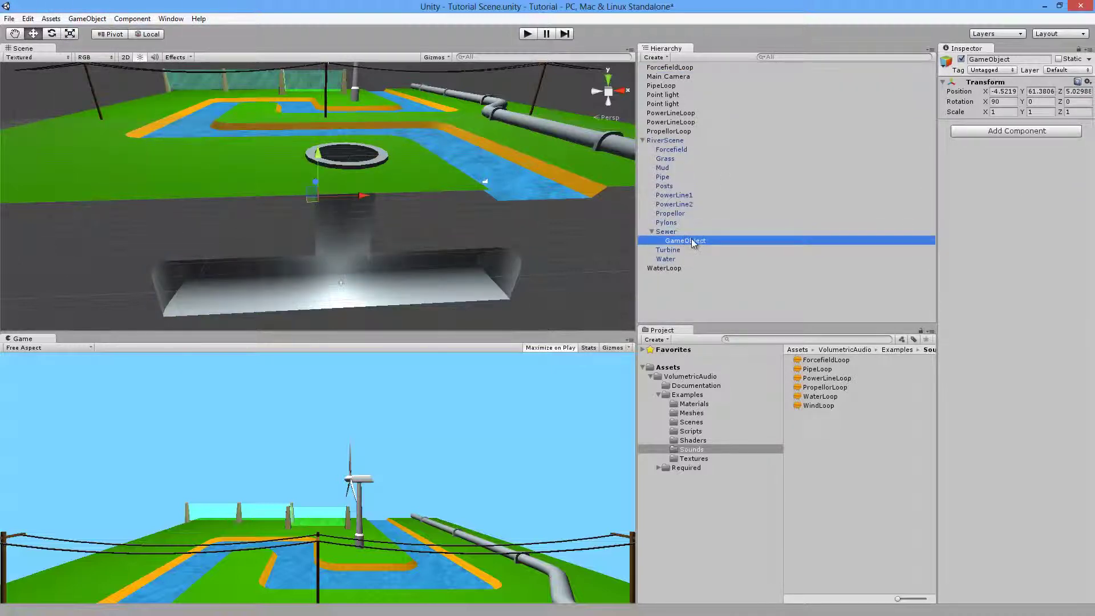
left_click(693, 242)
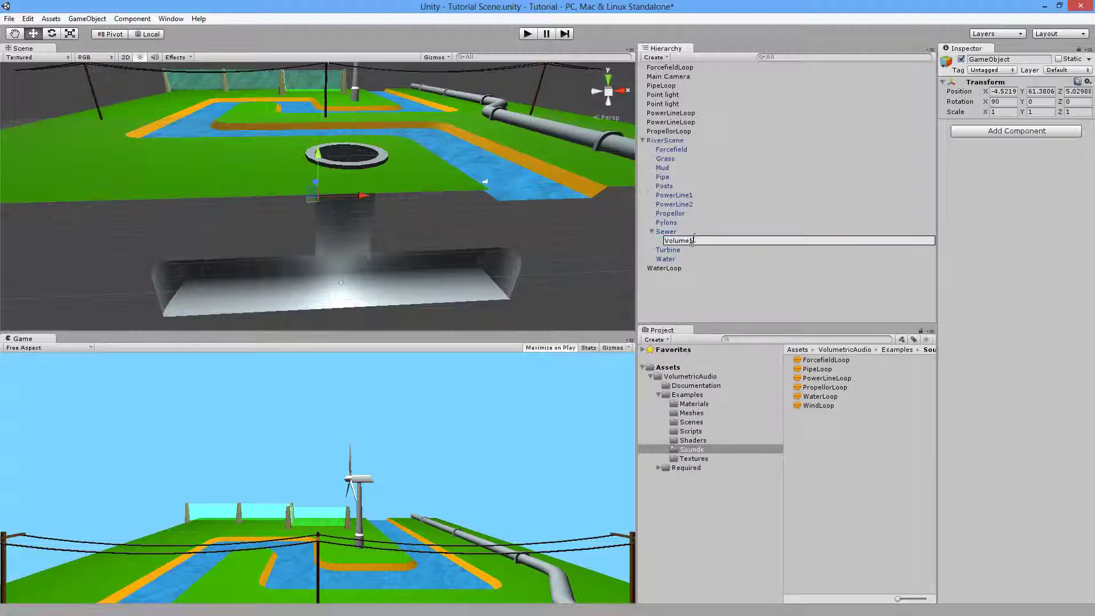
key("Return")
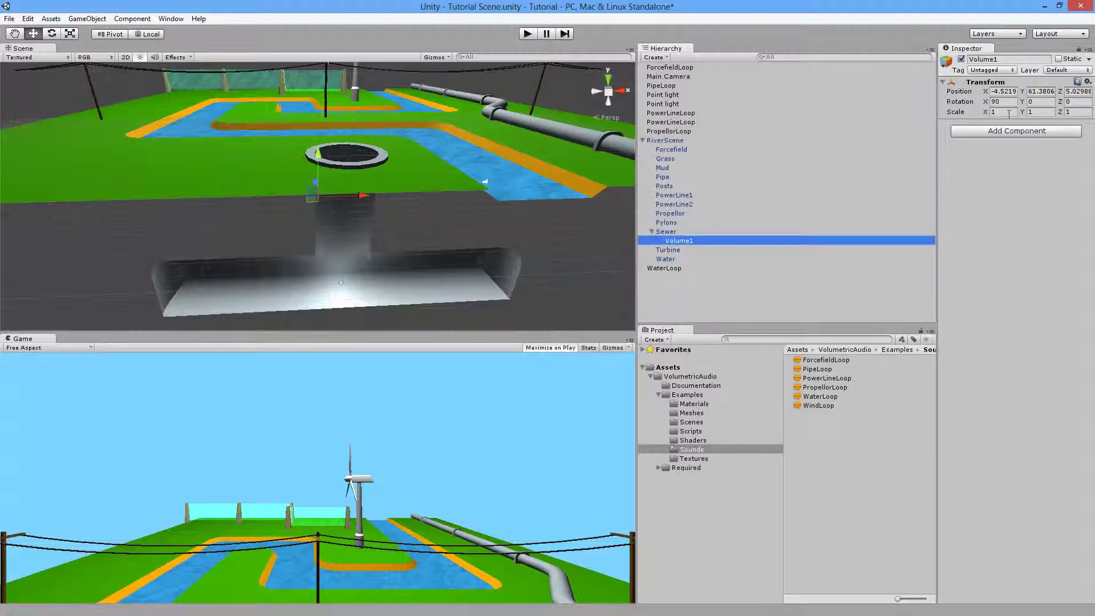
- Zero Volume1's position, and move it onto the sewer's round opening at about Y 40.43, Z 4.82
left_click(1007, 92)
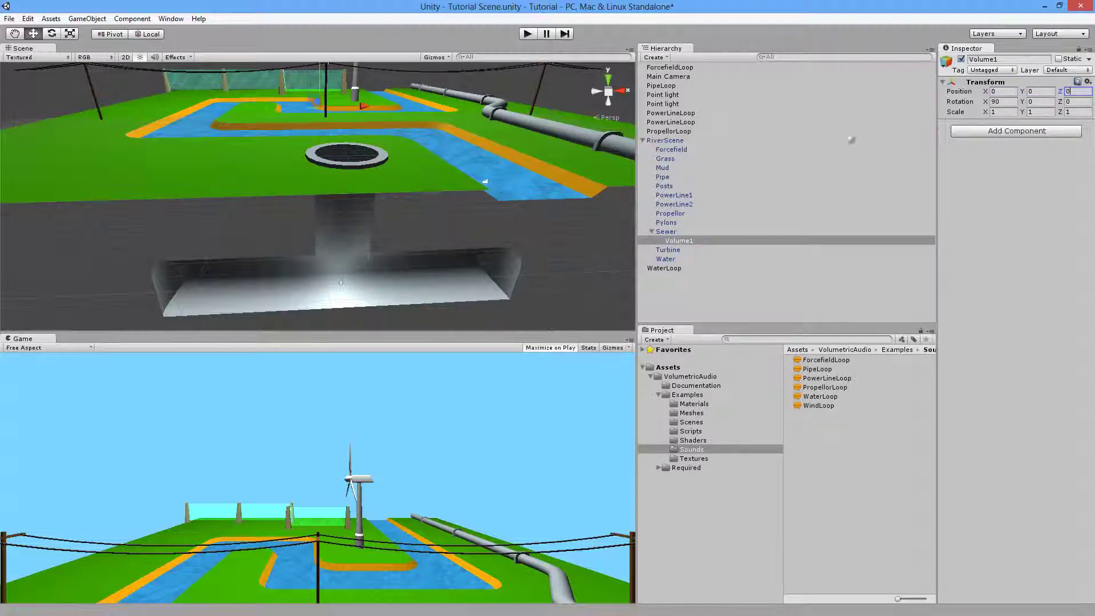
left_click_drag(485, 182, 328, 224, "alt")
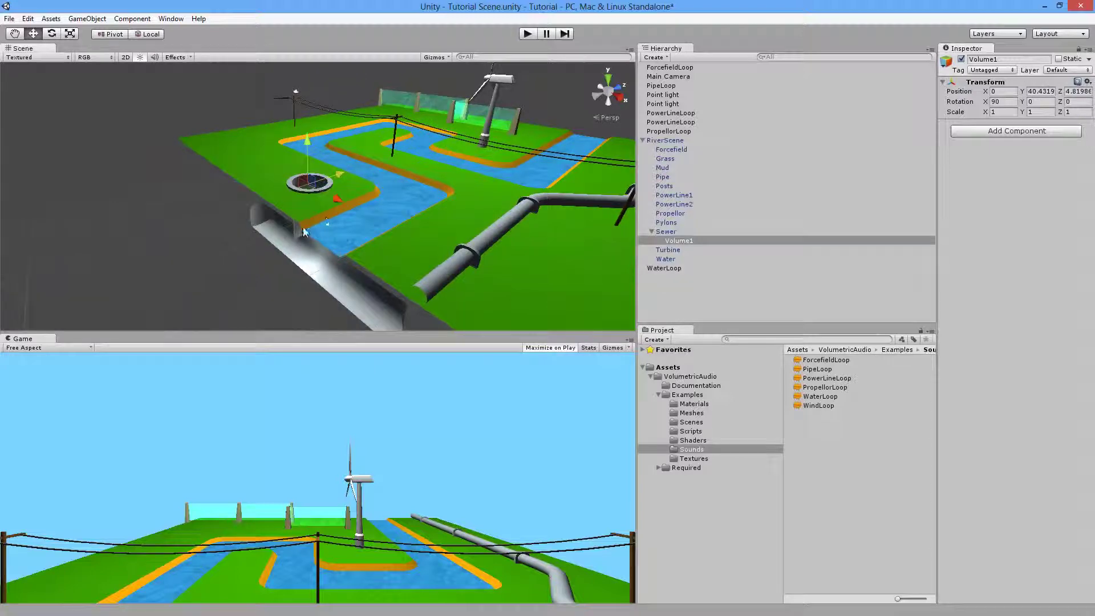
left_click_drag(374, 183, 426, 186, "alt")
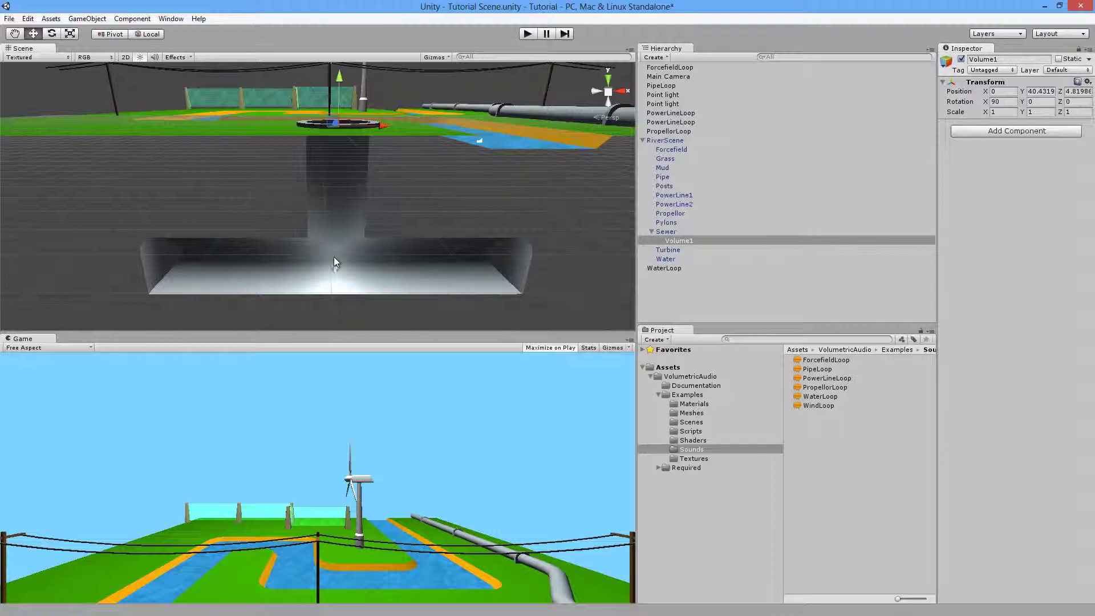
- Add a VA Capsule component to Volume1 and set its radius to about 3.28 to fit the sewer opening
left_click(132, 19)
mouse_move(171, 145)
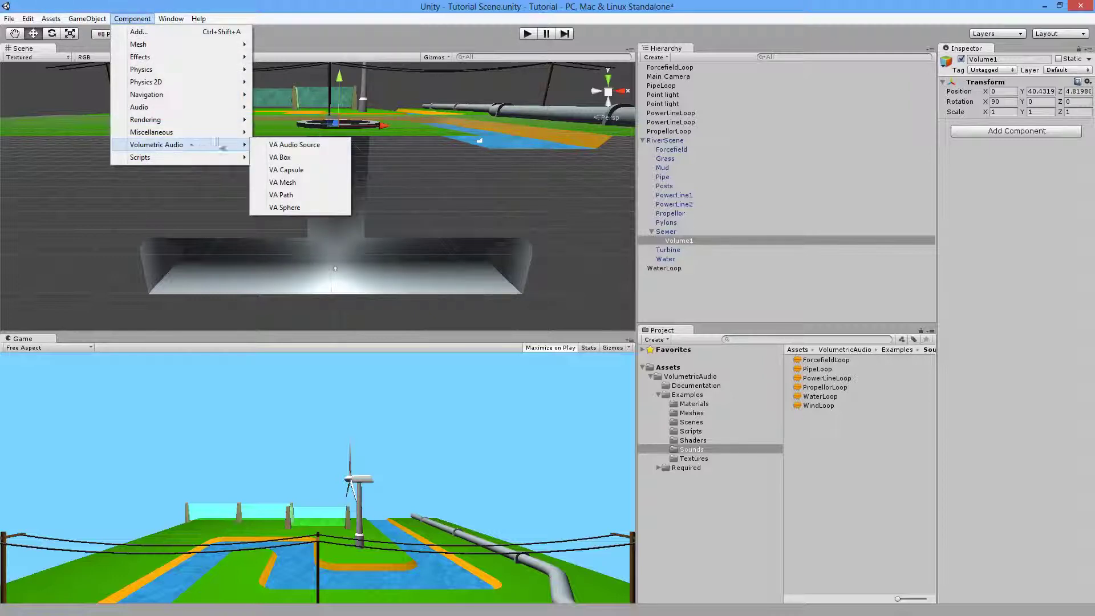
left_click(288, 170)
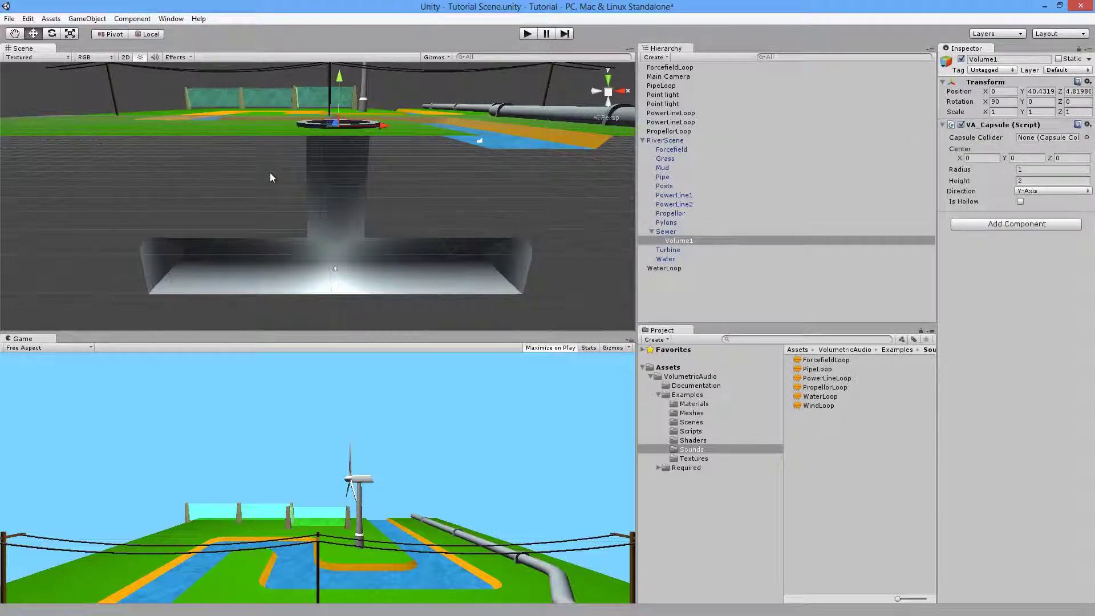
left_click_drag(274, 175, 273, 242, "alt")
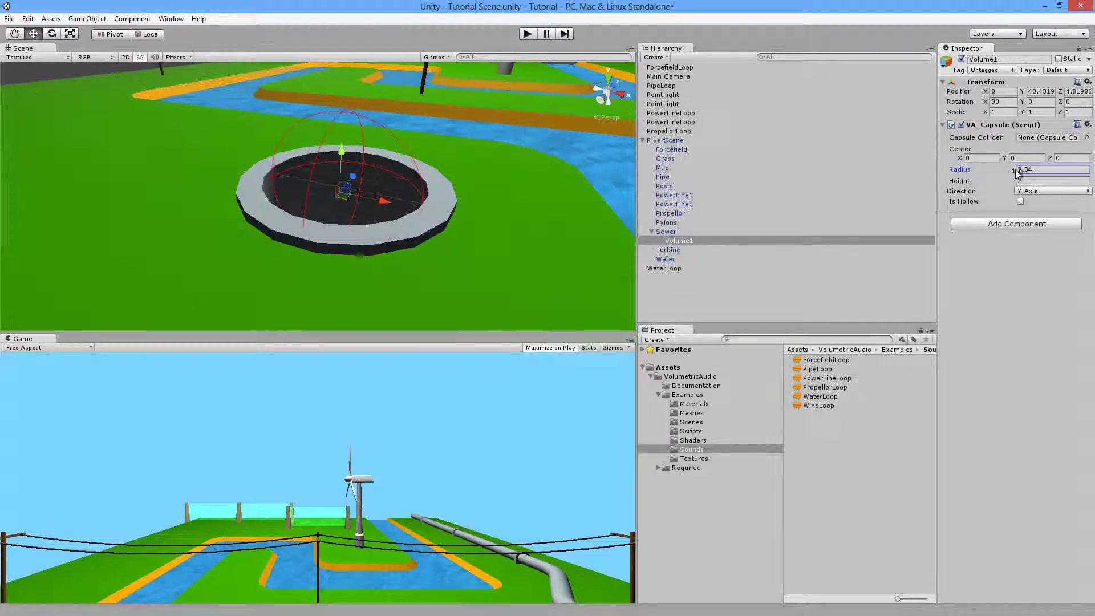
key("s")
right_click_drag(434, 265, 454, 314)
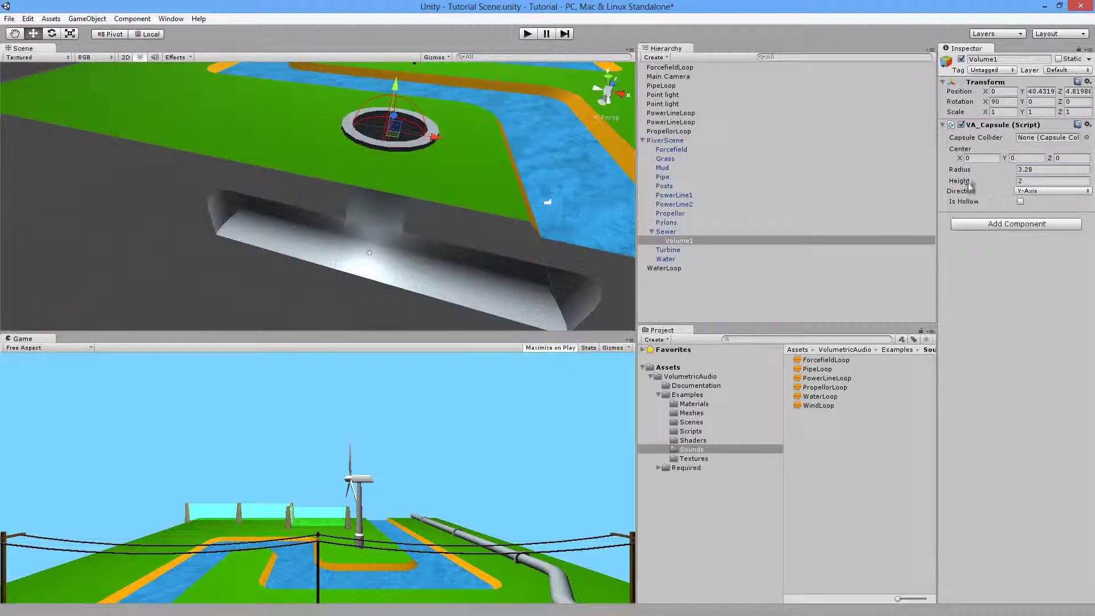
- Set Volume1's capsule height to about 23.55 and lower it into the vertical shaft, to about Z -8.72
left_click_drag(981, 182, 304, 253)
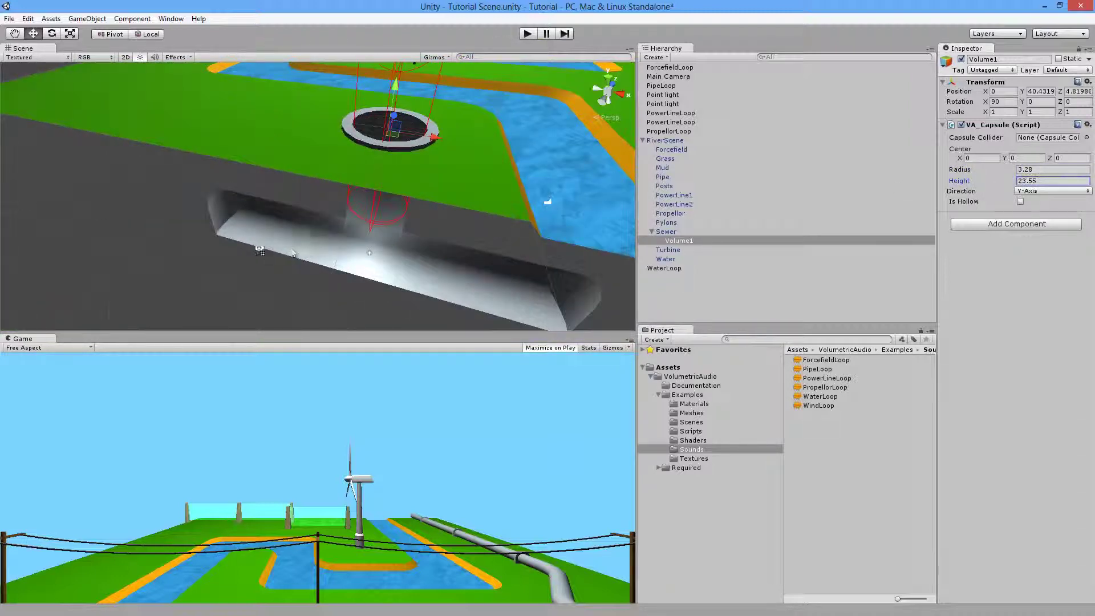
right_click_drag(260, 249, 295, 159)
key("s")
key("w")
key("s")
left_click_drag(335, 120, 324, 178)
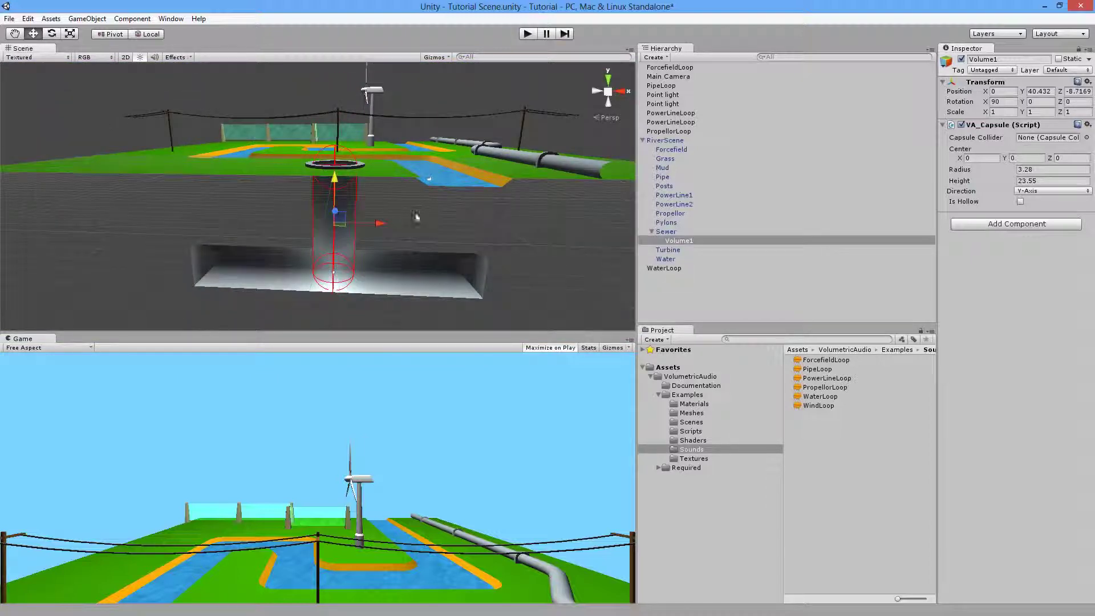
- Duplicate Volume1 under Sewer and rename the copy Volume2
right_click(696, 241)
left_click(733, 295)
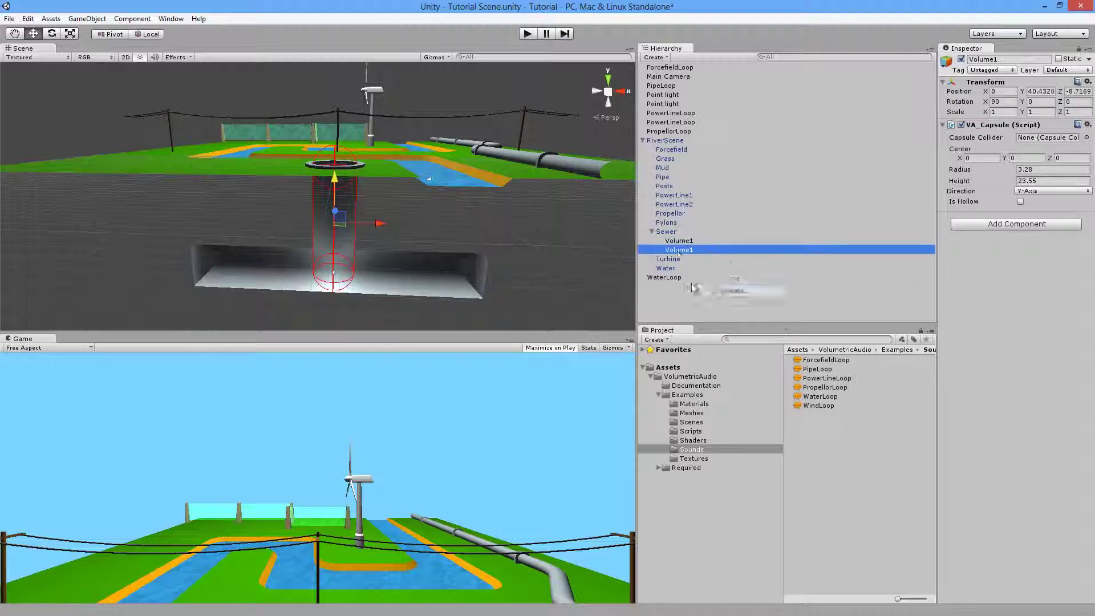
left_click(697, 250)
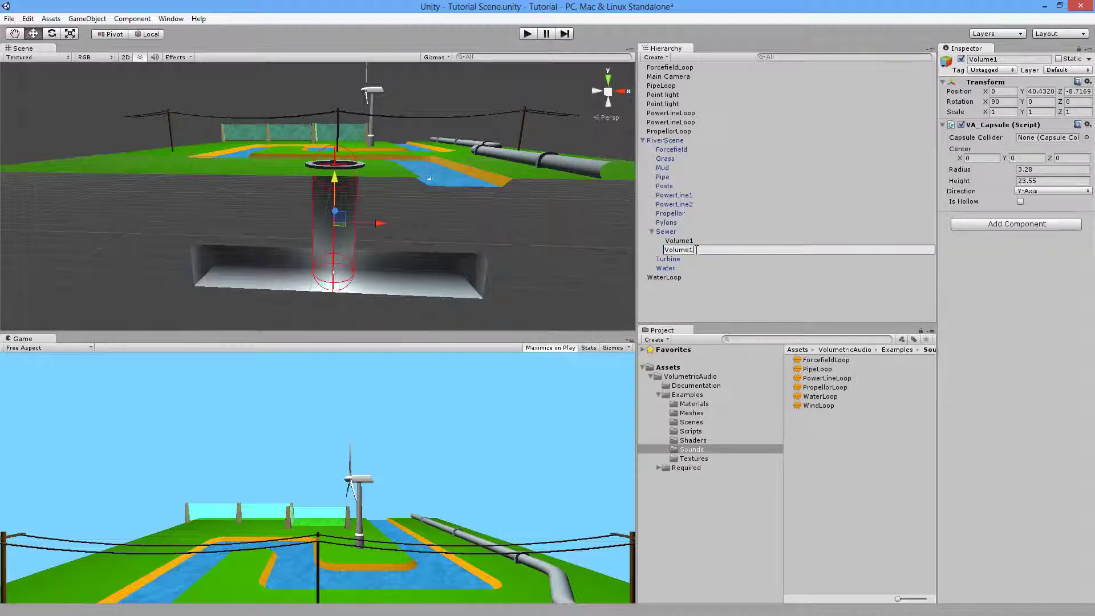
key("BackSpace")
type("2")
key("Return")
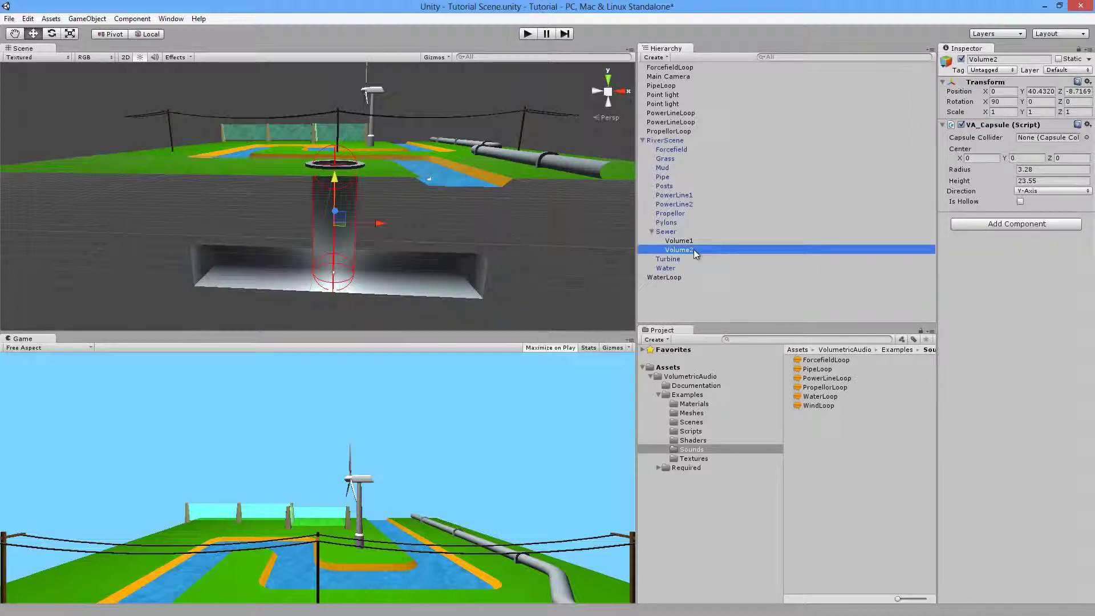
- Fit Volume2 to the underground tunnel: capsule direction X-Axis, lowered to about Z -16.82, height about 46.43
left_click(1060, 192)
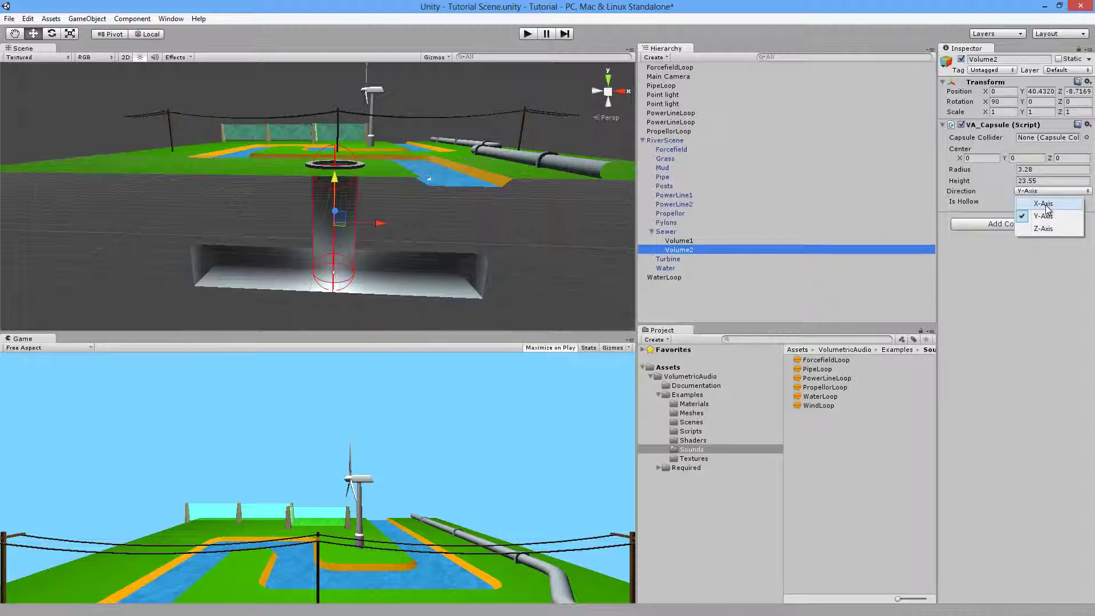
left_click(1045, 205)
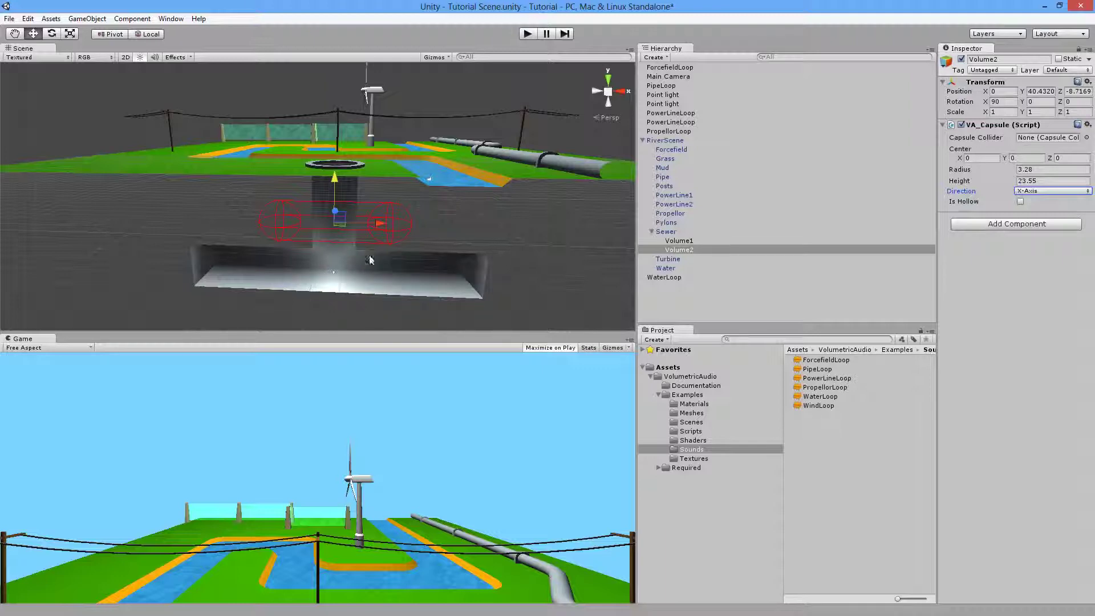
left_click_drag(335, 179, 385, 288)
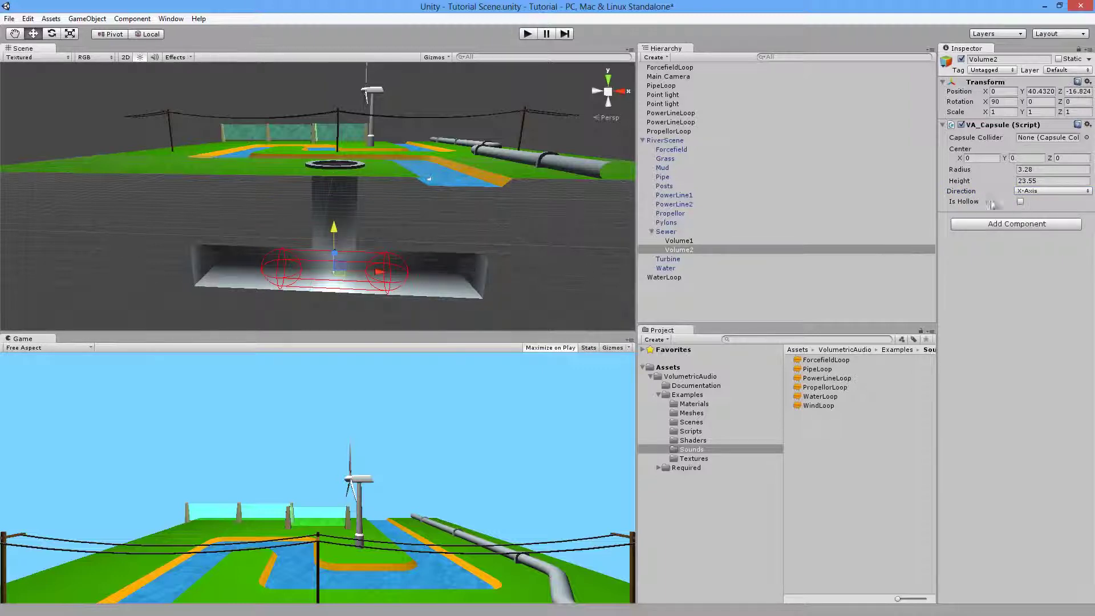
left_click_drag(973, 177, 196, 208)
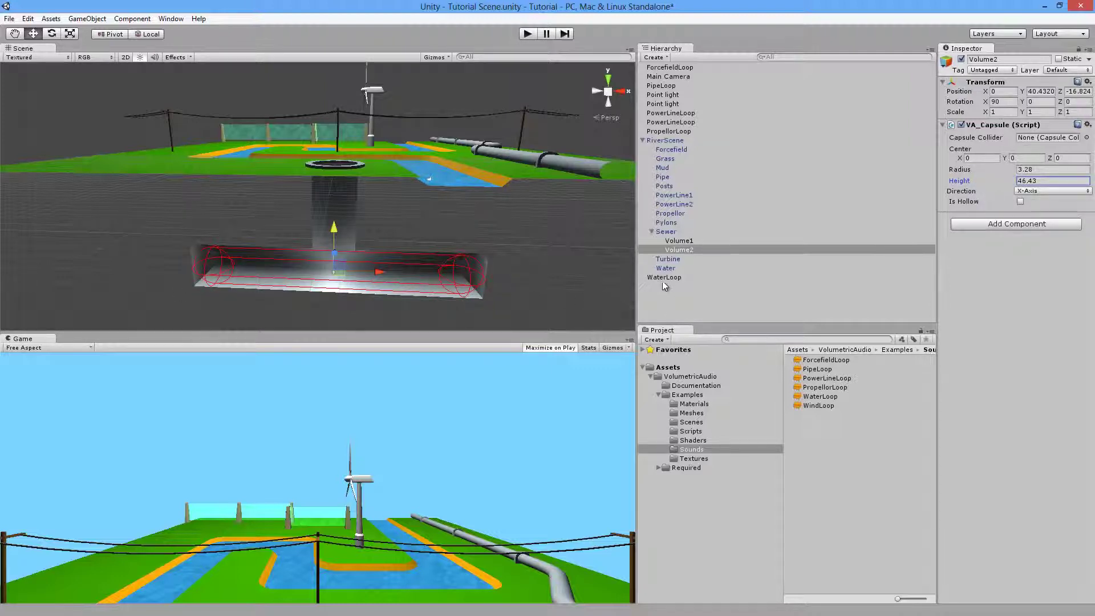
- Select Volume1 and Volume2 together and inspect how their capsules fit the sewer's shaft and tunnel
left_click(681, 242)
left_click(680, 249, "shift")
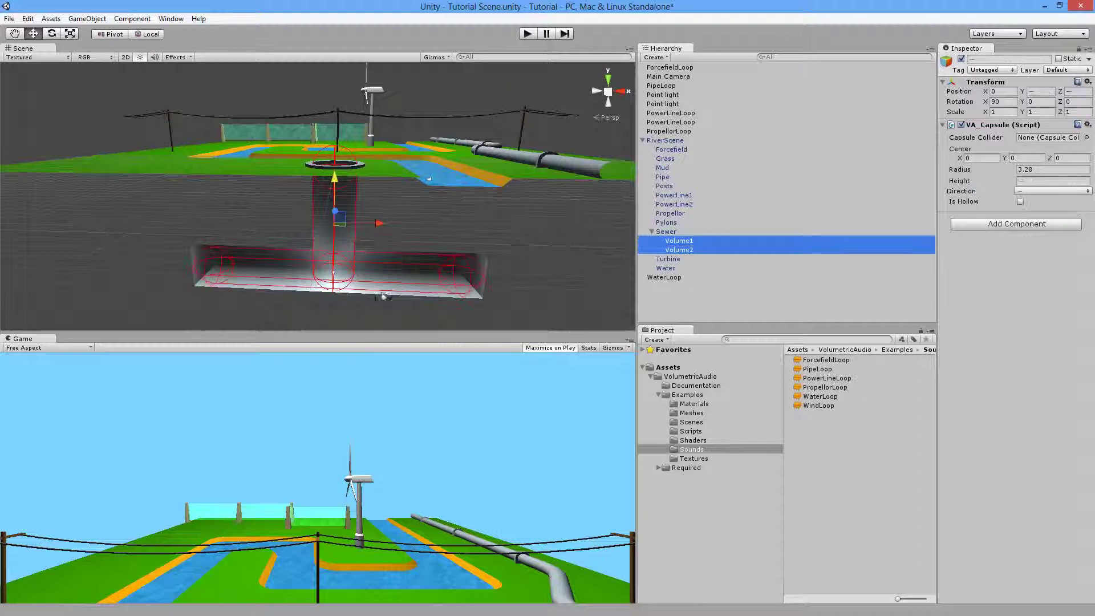
left_click_drag(379, 292, 361, 308, "alt")
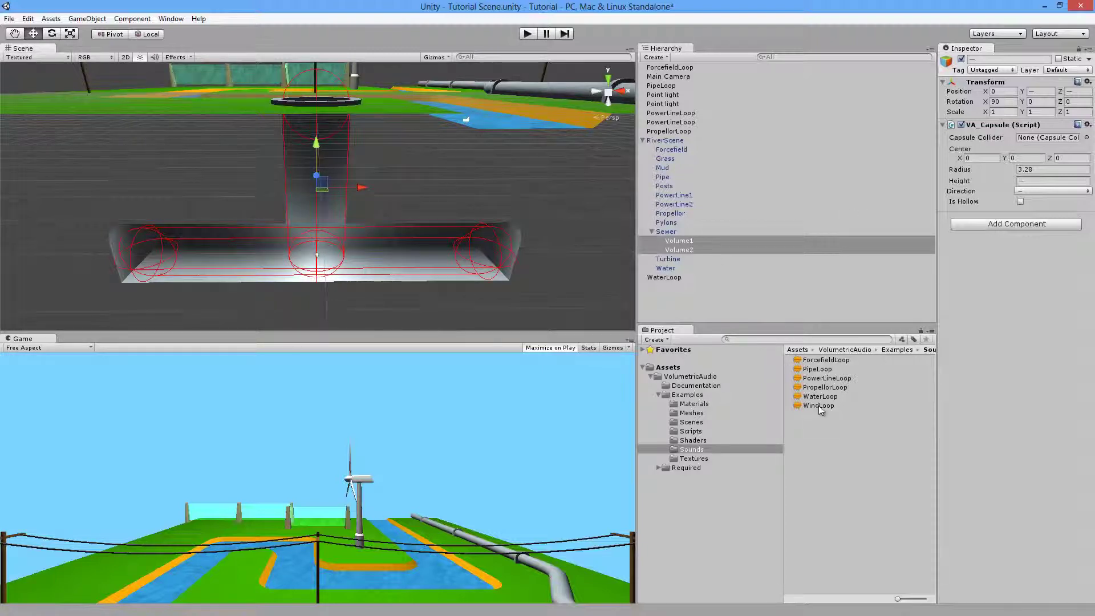
- Place the WindLoop sound in the scene, enable its looping, and add a VA Audio Source component to it
left_click_drag(821, 411, 673, 297)
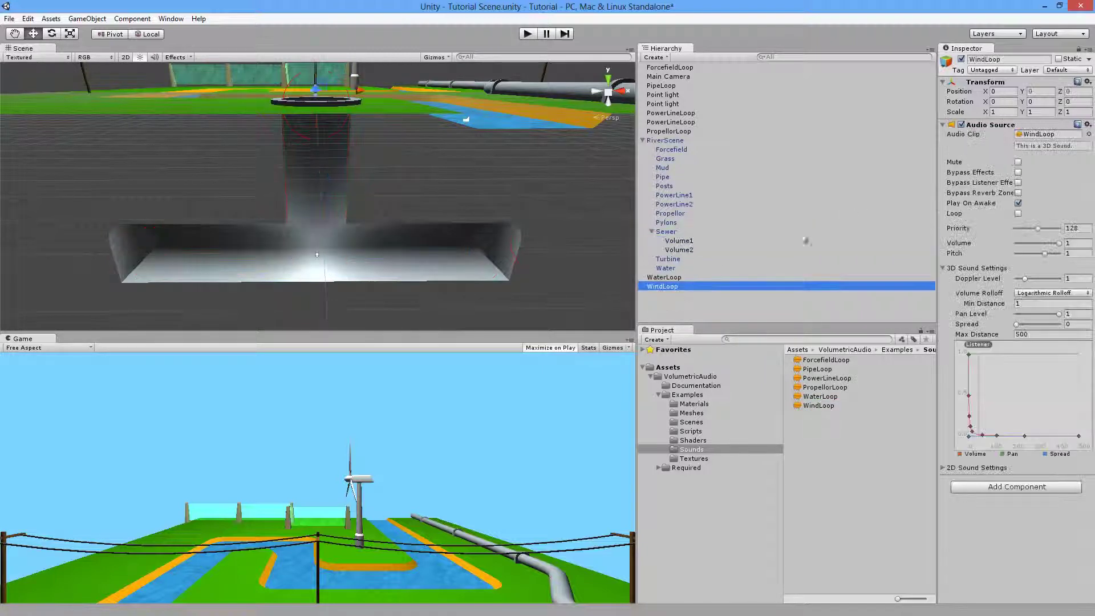
left_click(1019, 213)
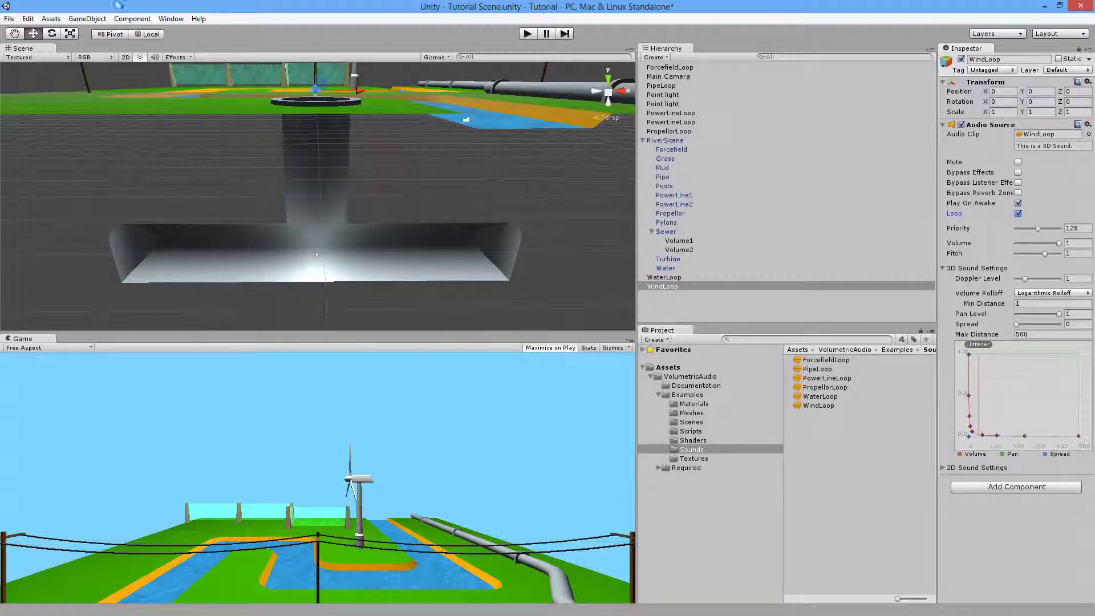
left_click(132, 18)
mouse_move(242, 146)
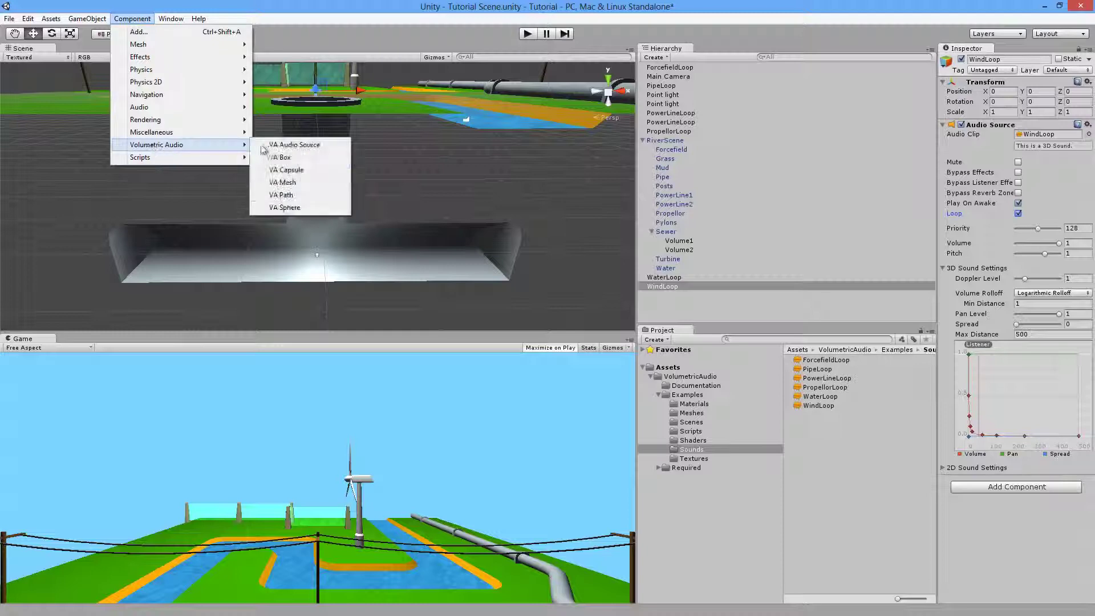
left_click(294, 145)
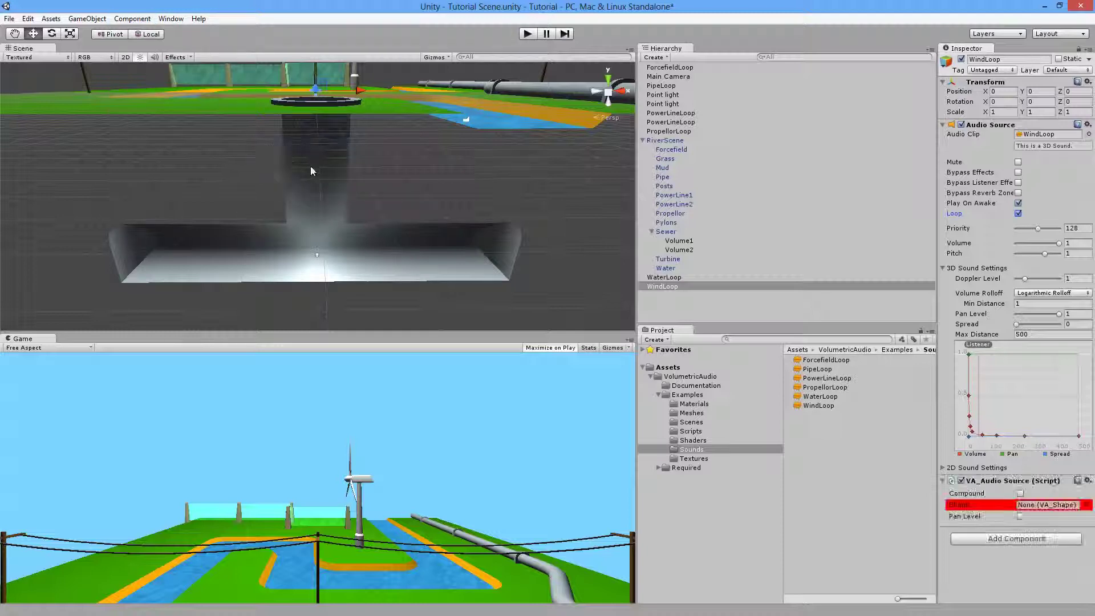
- Make WindLoop's VA Audio Source compound, with Volume1 and Volume2 as its only shapes, removing the empty element
left_click(1020, 494)
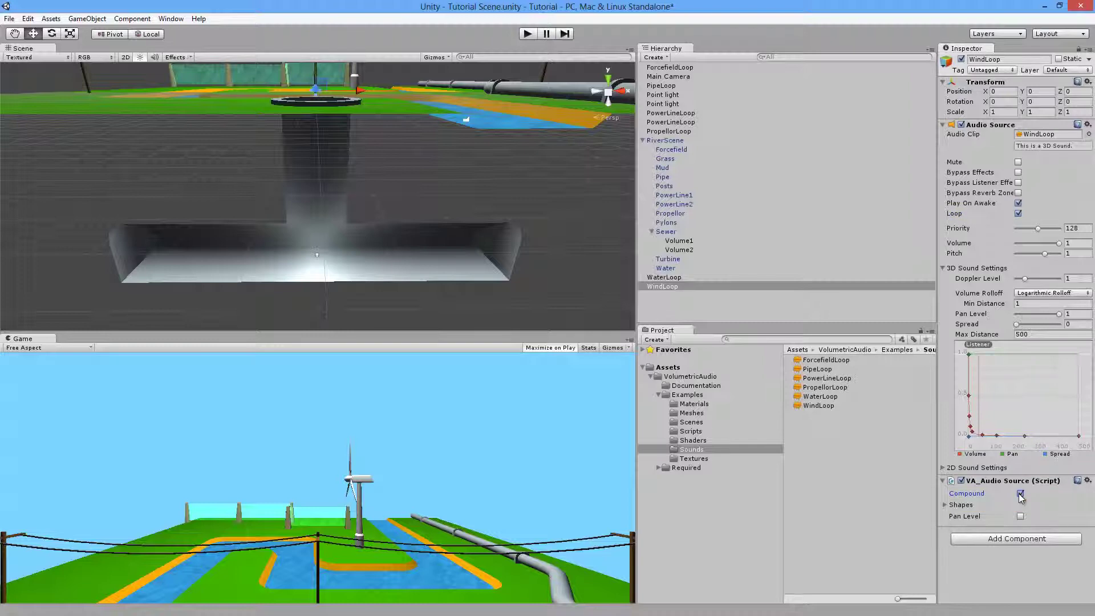
left_click(945, 506)
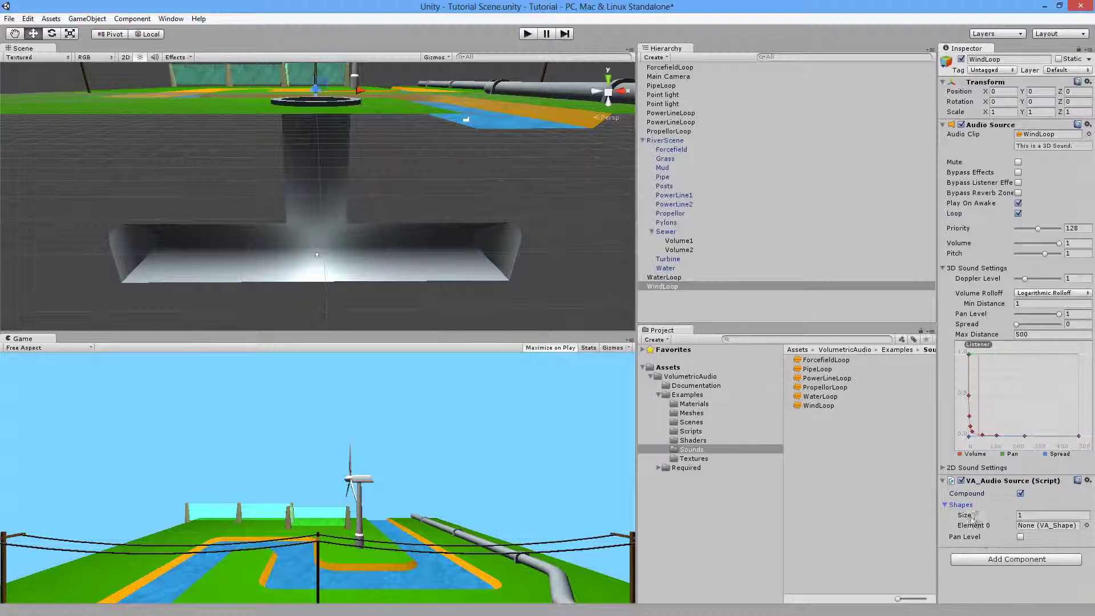
left_click_drag(679, 240, 990, 507)
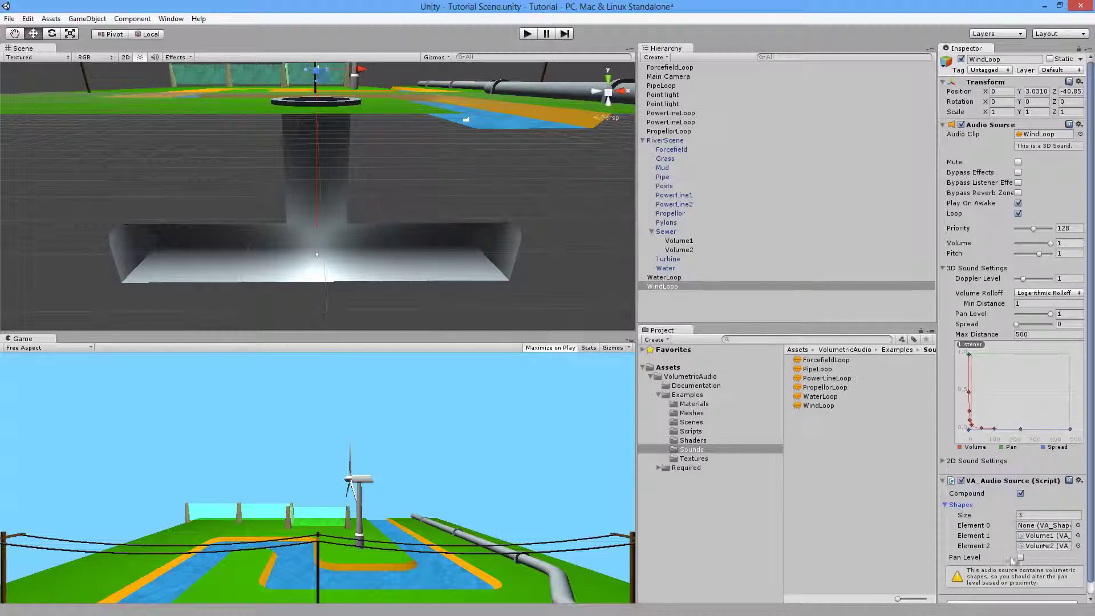
left_click(1044, 526)
key("Delete")
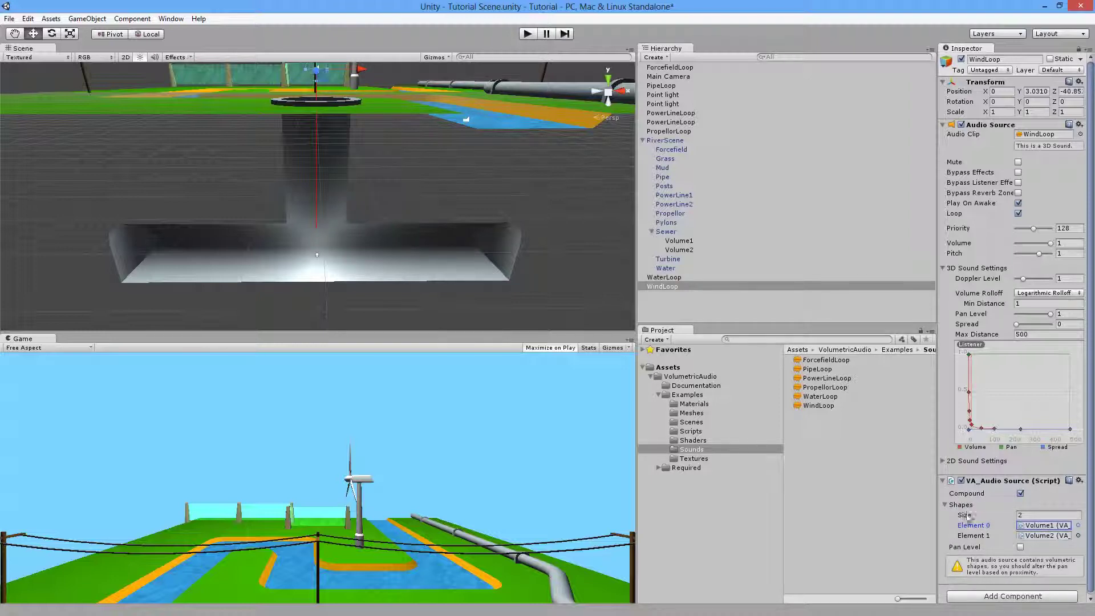
- Try a Pan Level of 0 in WindLoop's 3D sound settings, and return it to 1
left_click_drag(343, 184, 426, 272, "alt")
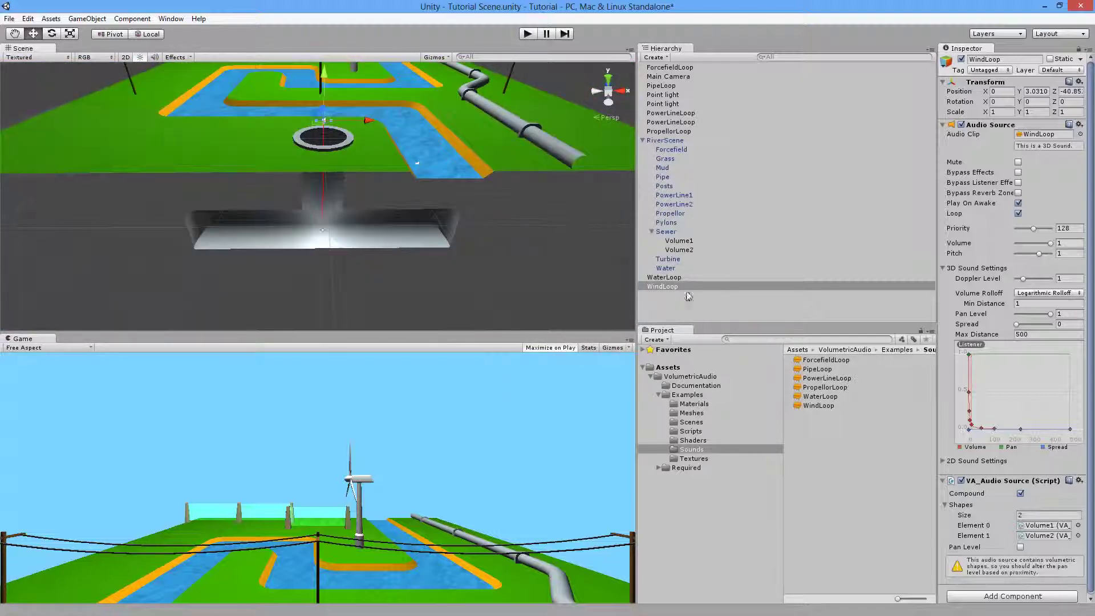
scroll(1012, 342, "down", 1)
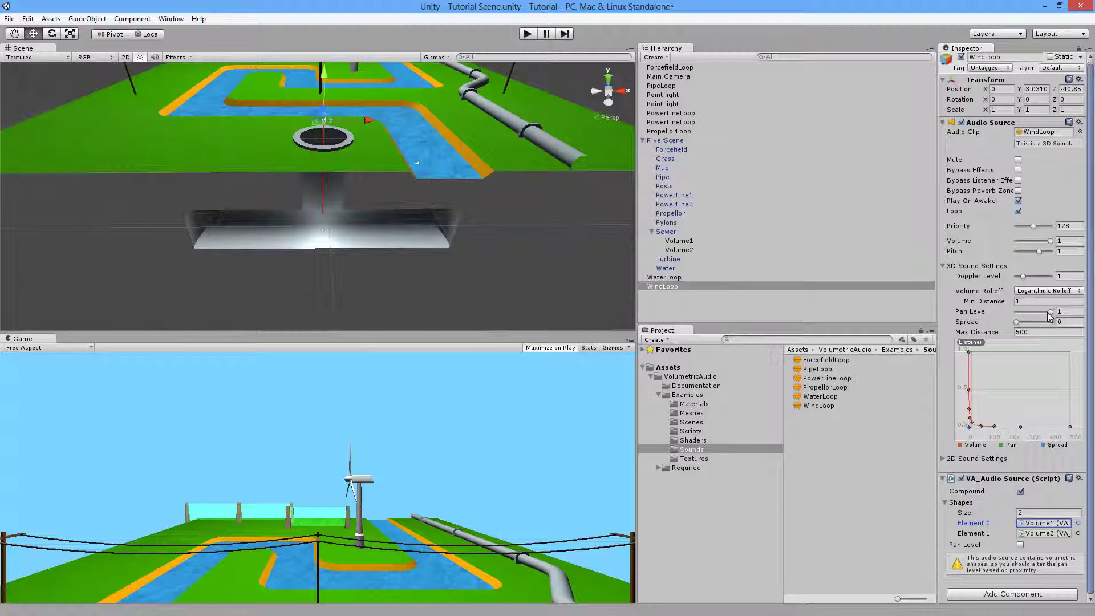
left_click_drag(1051, 313, 1019, 316)
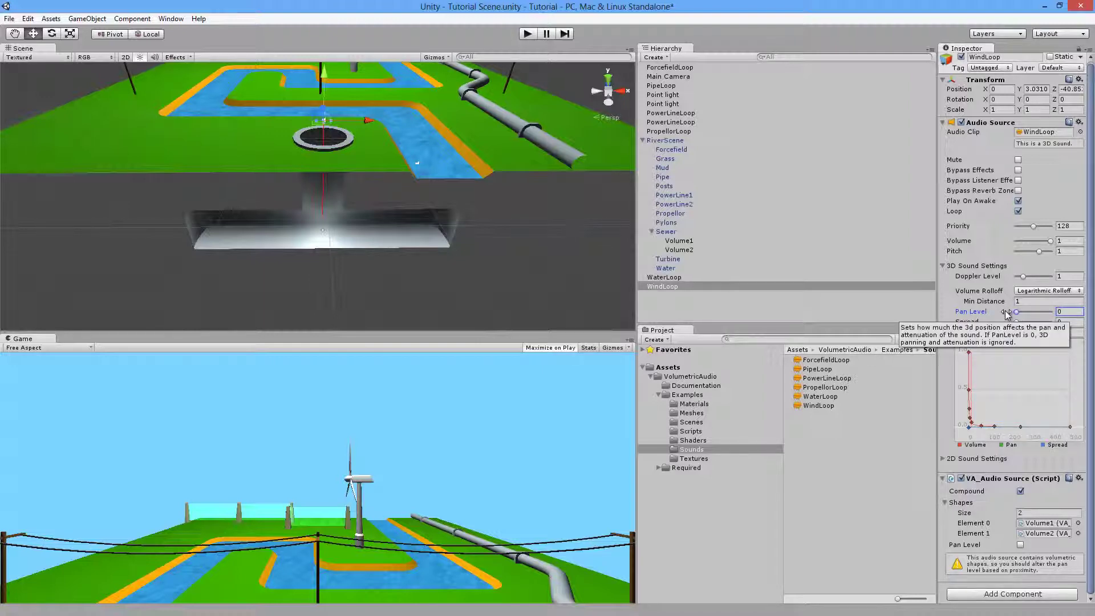
left_click_drag(335, 181, 338, 201, "alt")
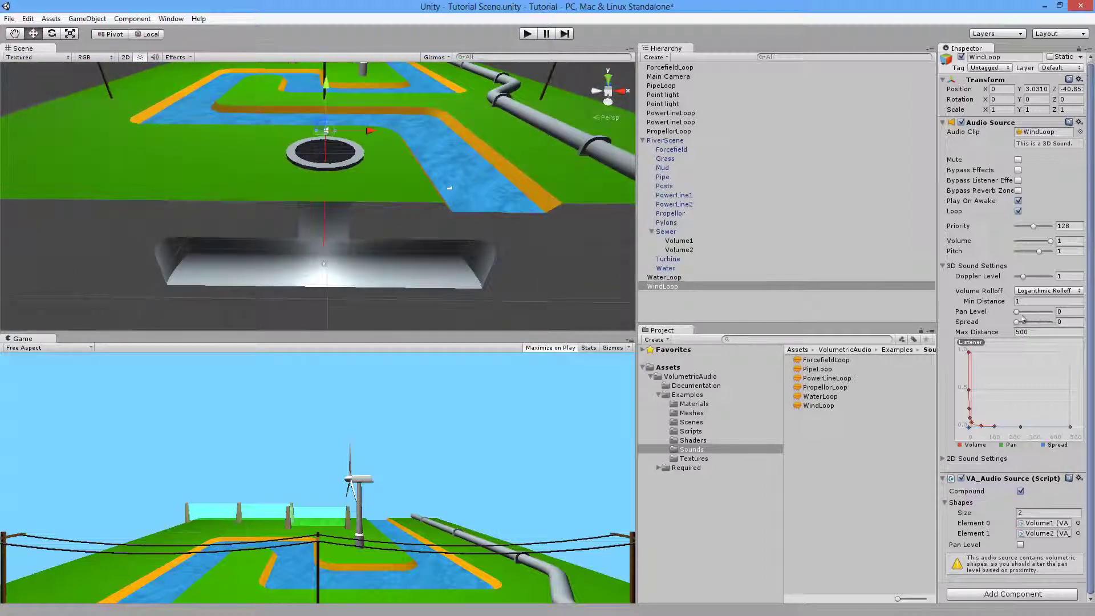
left_click_drag(1017, 312, 1052, 312)
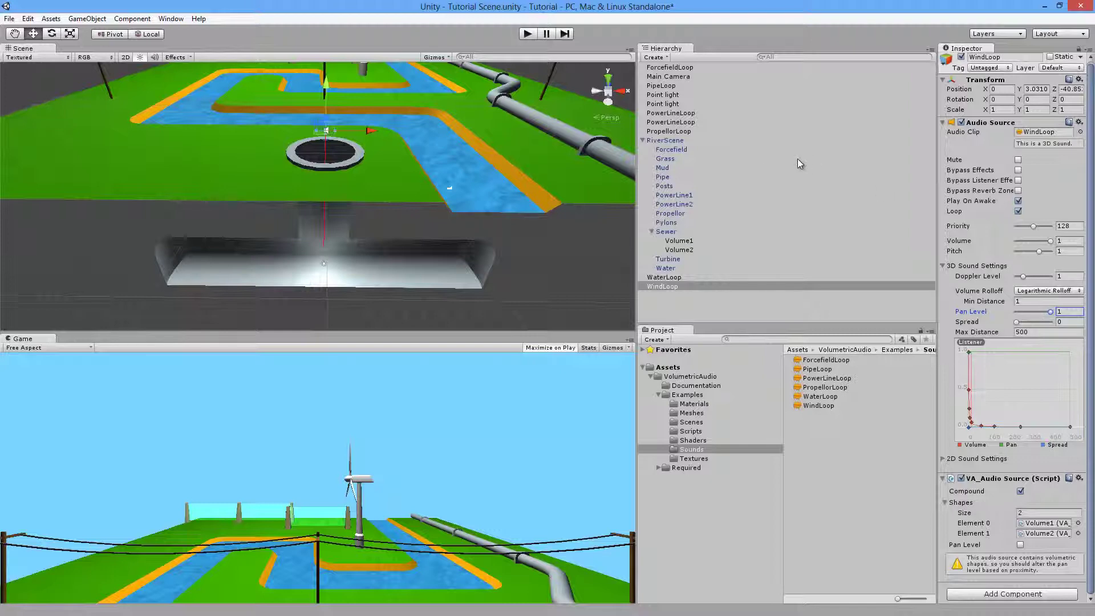
- Examine the sewer from outside and from inside its shaft to see where the wind sound's volume sits
left_click_drag(338, 234, 405, 216, "alt")
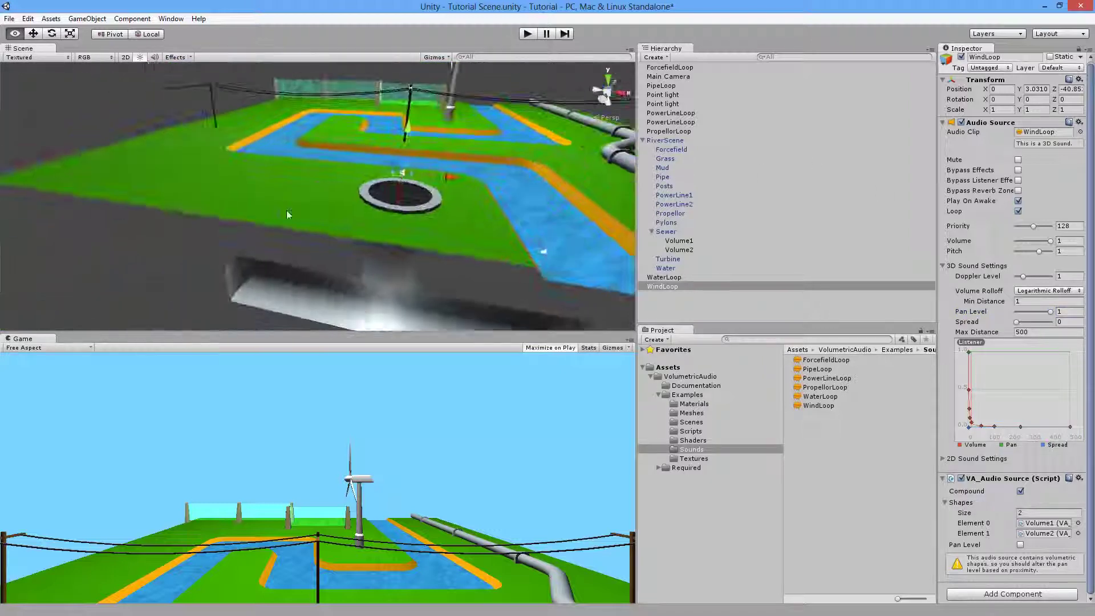
scroll(352, 230, "down", 3)
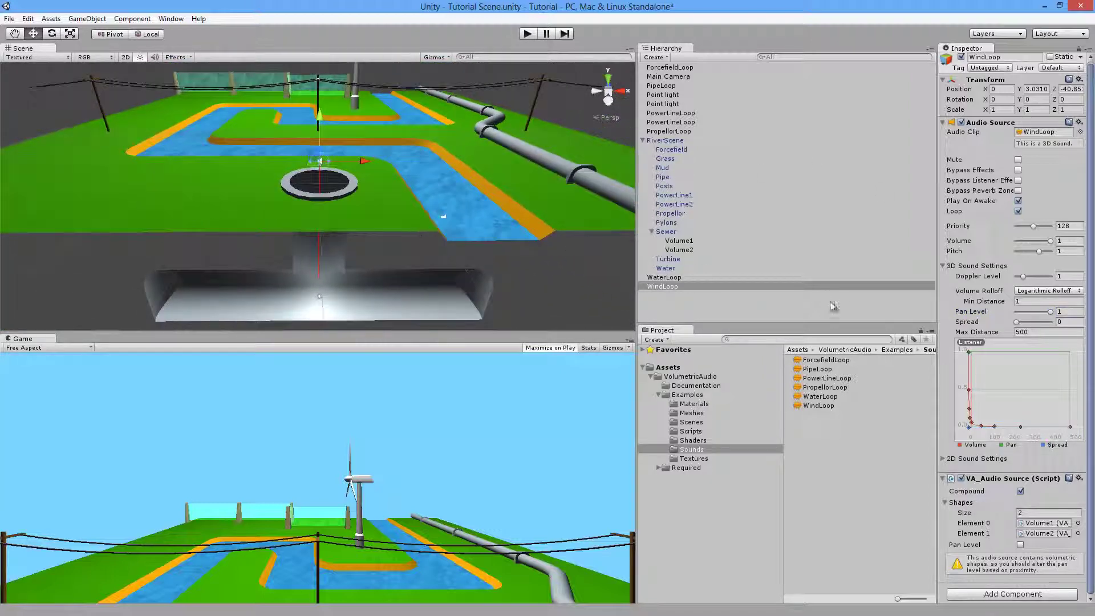
left_click_drag(329, 228, 354, 223, "alt")
left_click_drag(456, 276, 231, 323, "alt")
scroll(298, 238, "up", 5)
left_click_drag(336, 332, 301, 268, "alt")
scroll(301, 268, "up", 2)
scroll(301, 268, "up", 8)
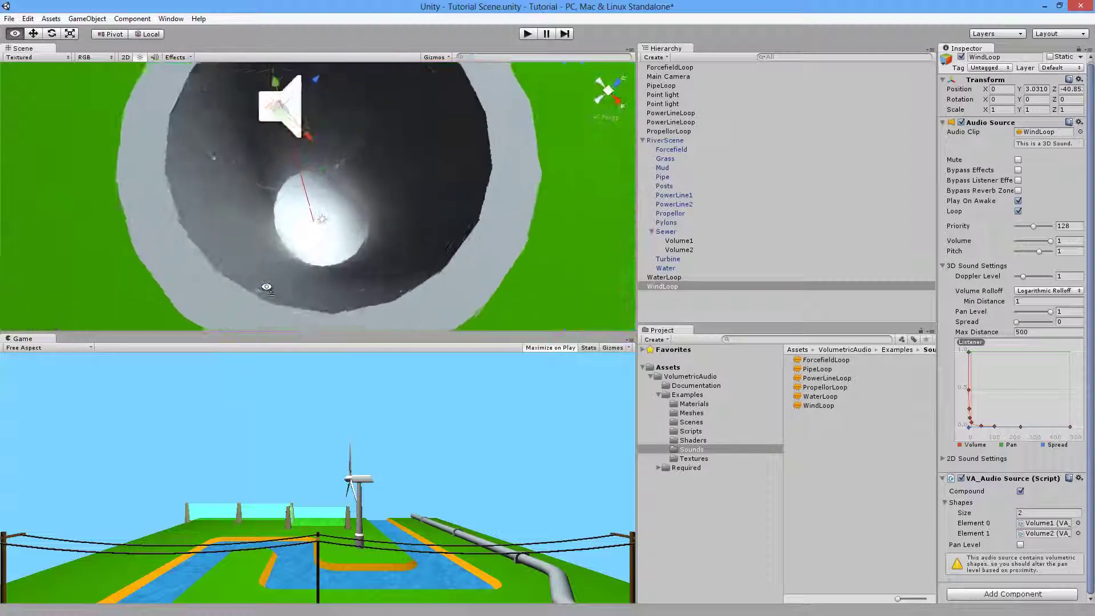
left_click_drag(366, 243, 431, 234, "alt")
left_click_drag(397, 296, 399, 268, "alt")
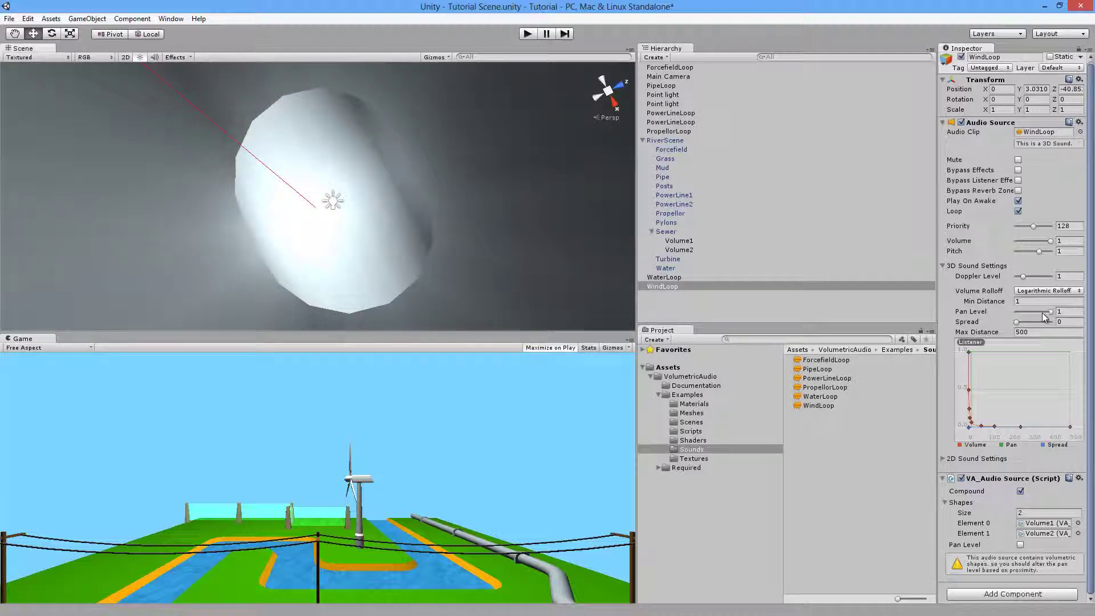
- Try lowering WindLoop's 3D Pan Level, return it to 1, and enable Pan Level in its VA Audio Source
left_click_drag(1050, 312, 1018, 316)
left_click(1072, 314)
type("1")
left_click(1021, 546)
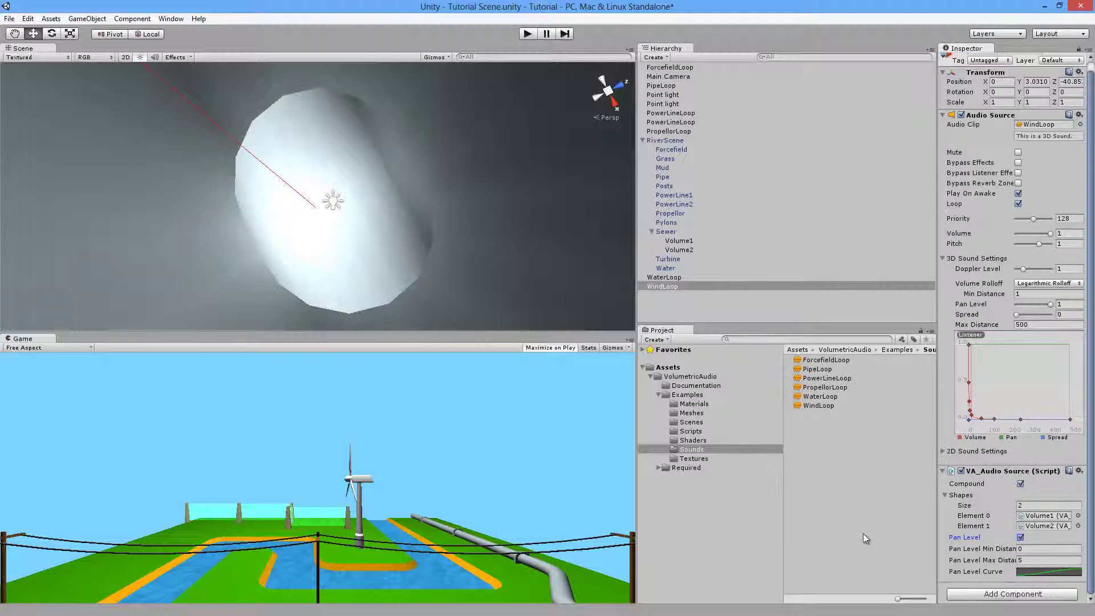
- Examine WindLoop's pan distance range at the sewer and try another Pan Level Curve preset, returning to the S-shaped one
left_click_drag(345, 259, 415, 211, "alt")
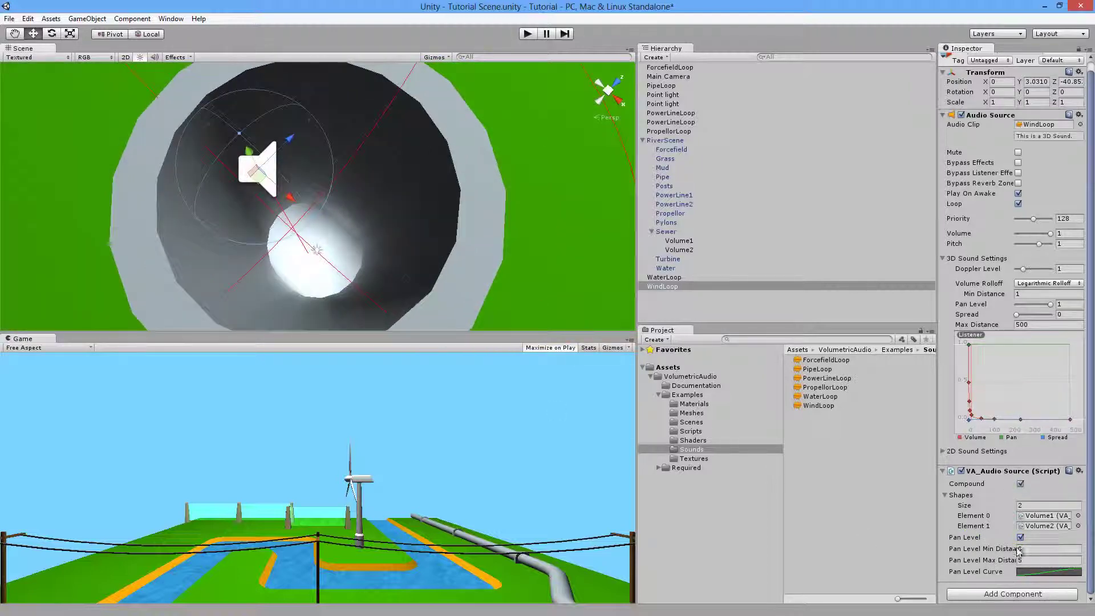
left_click_drag(365, 239, 422, 236, "alt")
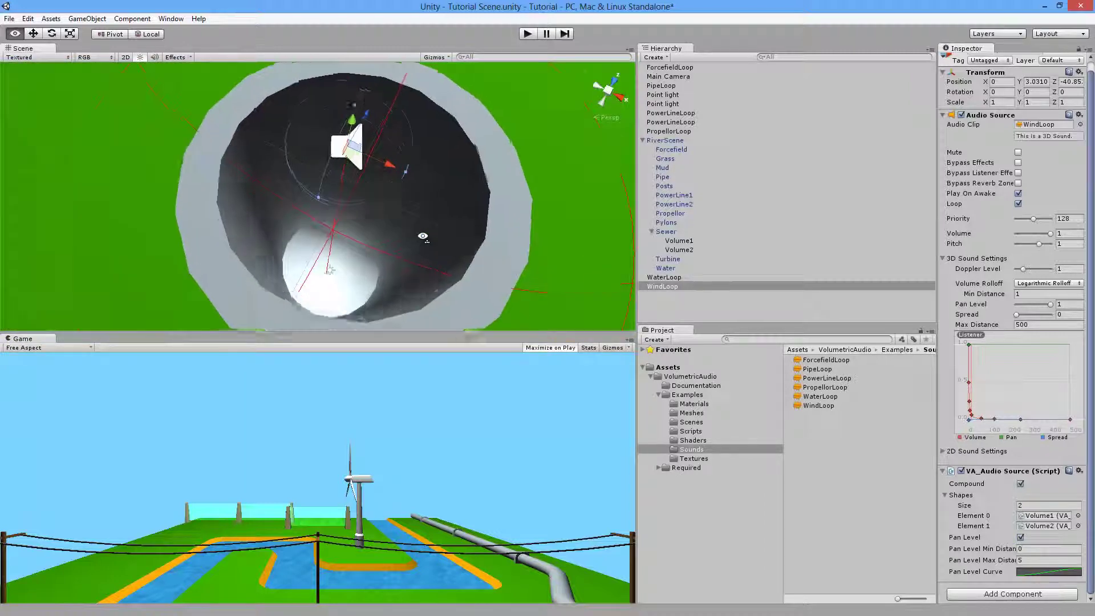
scroll(423, 236, "up", 5)
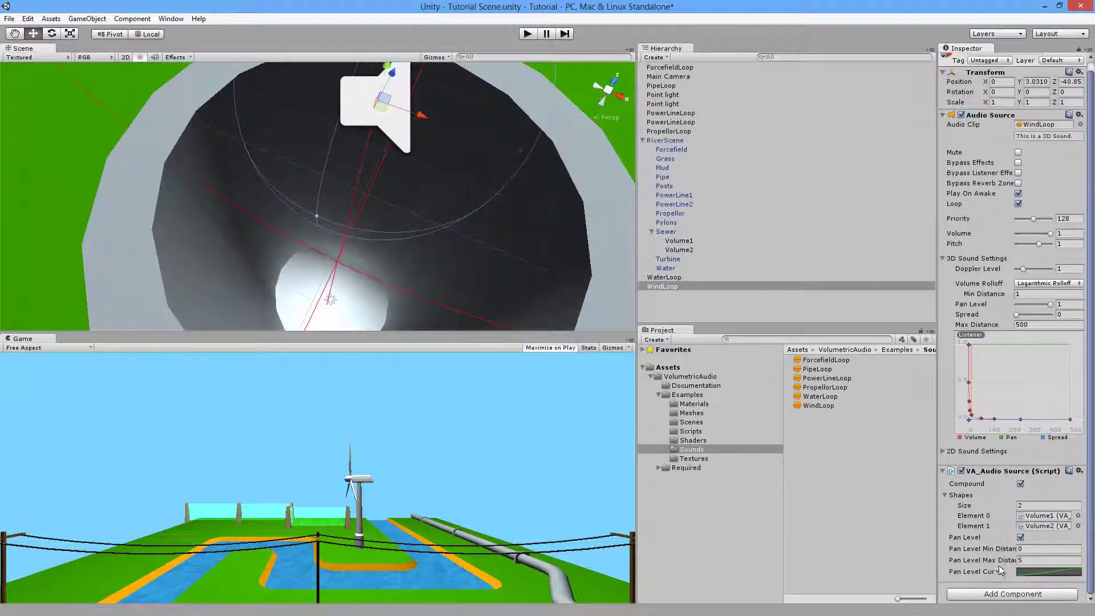
scroll(368, 257, "down", 5)
scroll(442, 262, "up", 3)
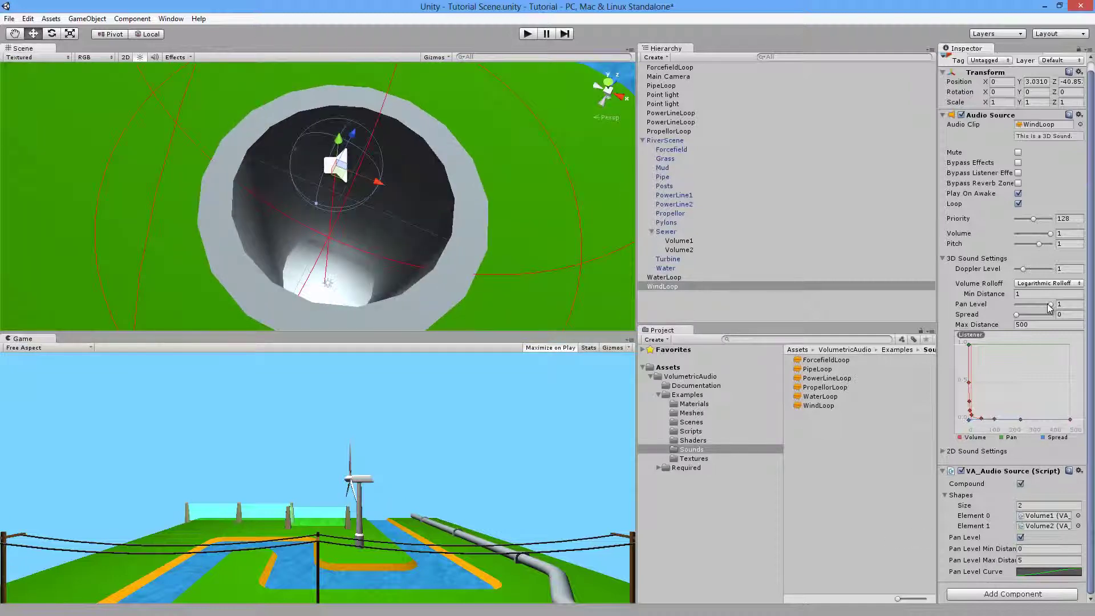
left_click(1041, 572)
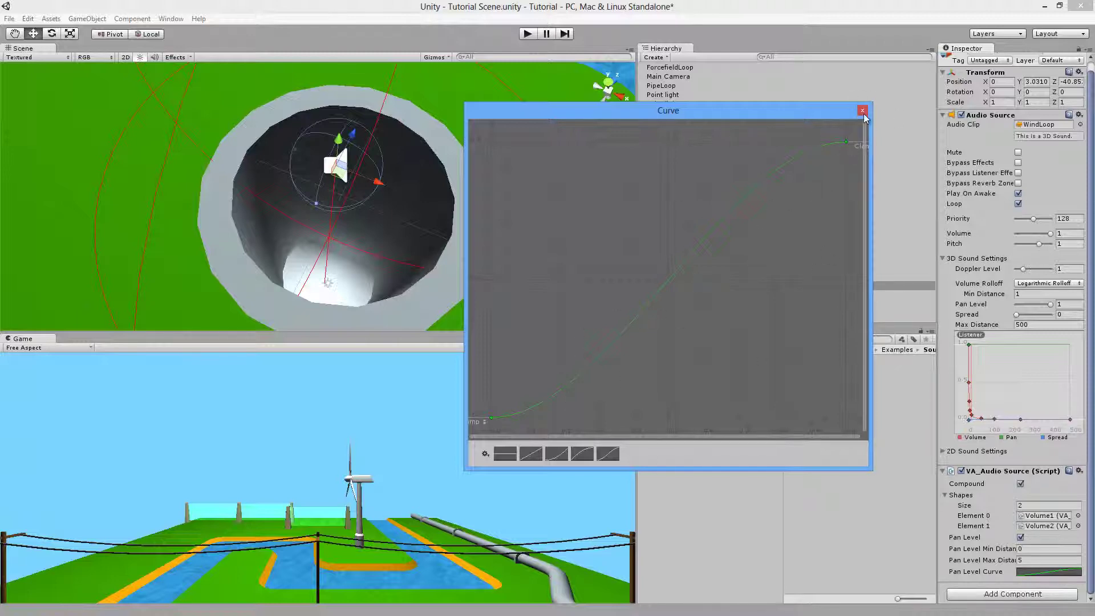
left_click(557, 455)
left_click(606, 458)
left_click(862, 111)
- Run the scene to test the compound wind sound around the sewer, and stop it
mouse_move(338, 230)
right_mouse_down()
mouse_move(268, 278)
mouse_move(342, 240)
right_mouse_up()
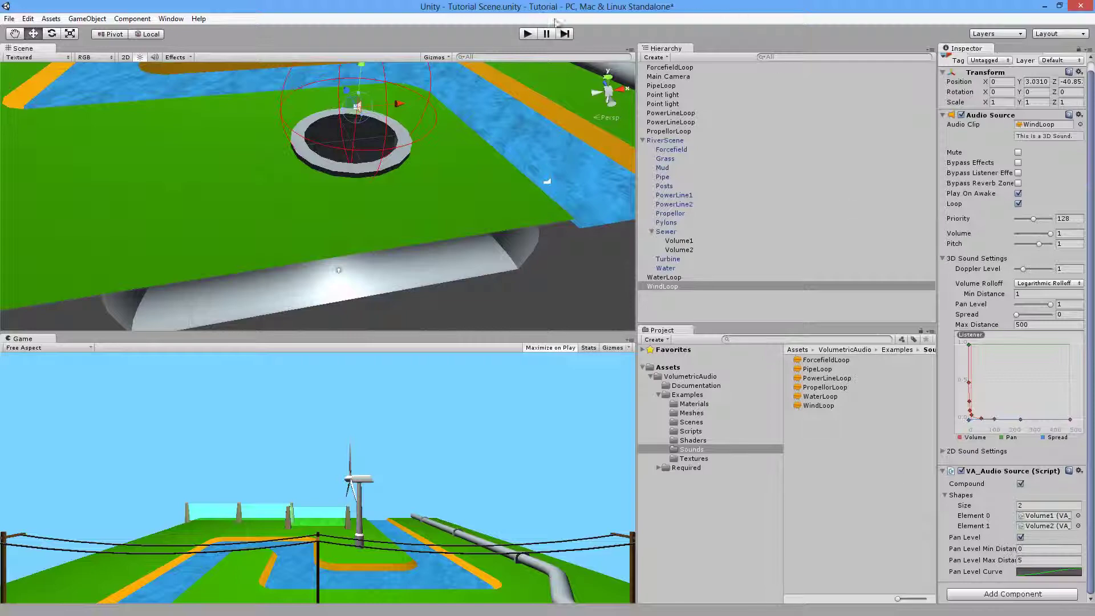
left_click(527, 34)
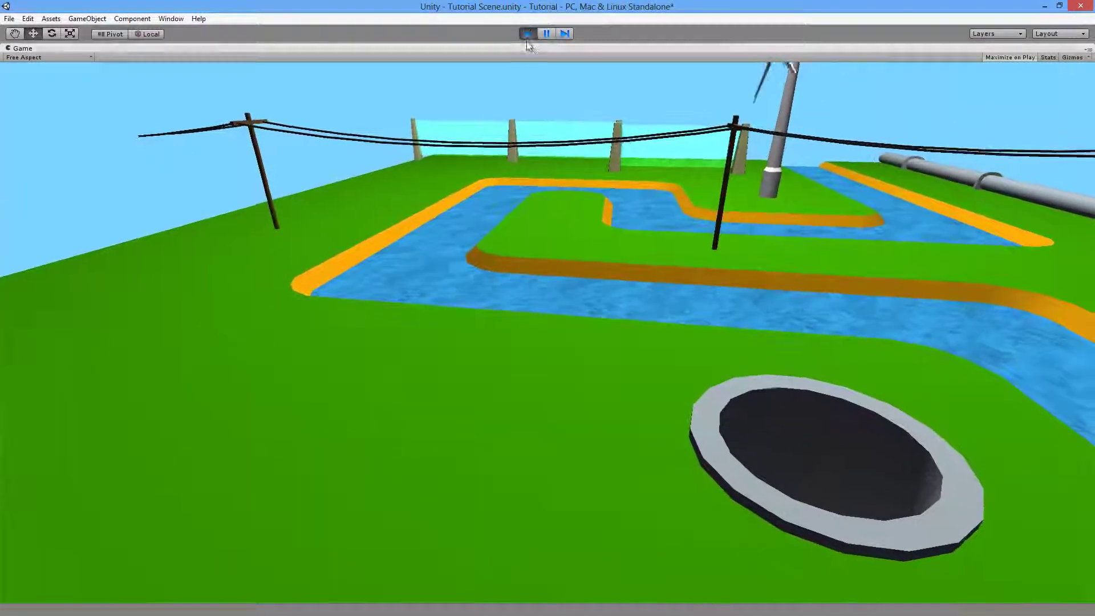
left_click(528, 34)
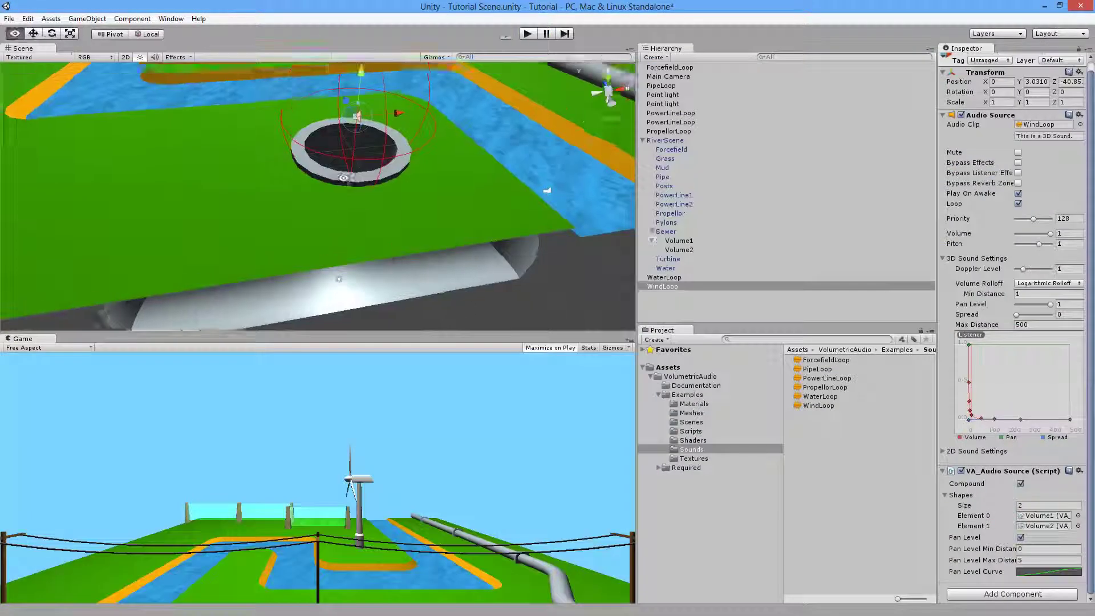
- Duplicate the sewer's Volume2 capsule and make the copy a child of Turbine
right_click_drag(343, 177, 445, 121)
key("w")
key("s")
right_click_drag(407, 170, 349, 240)
double_click(679, 241)
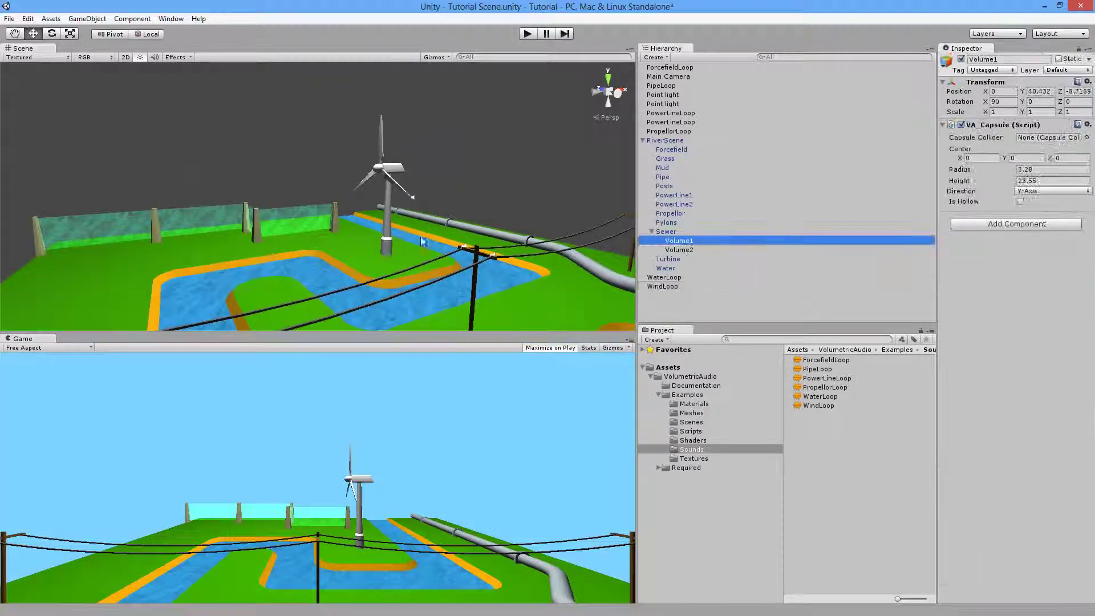
double_click(679, 250)
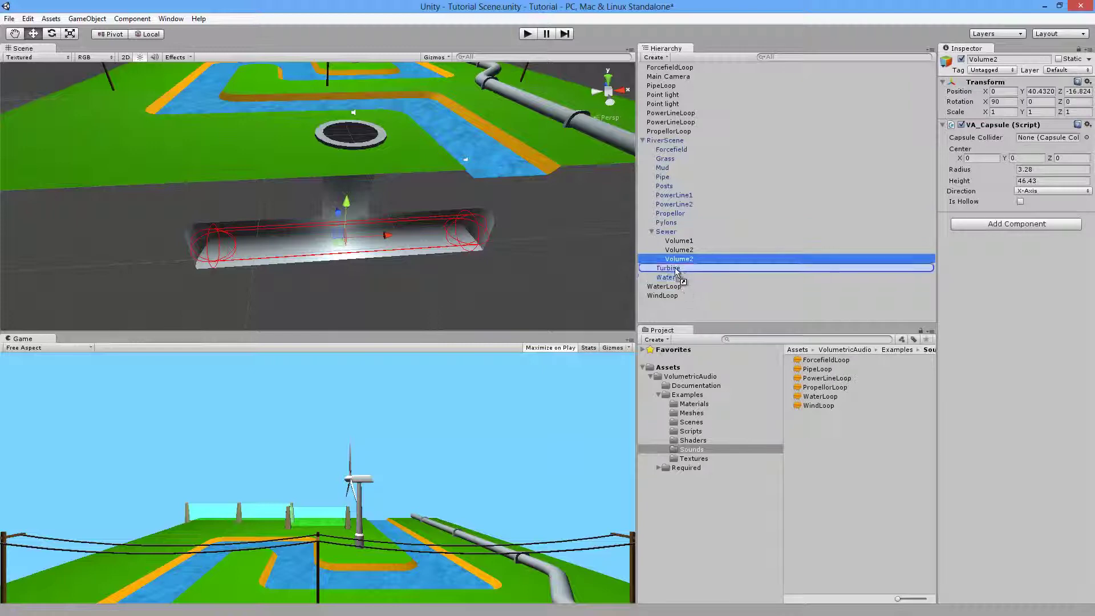
left_click_drag(350, 205, 386, 239, "alt")
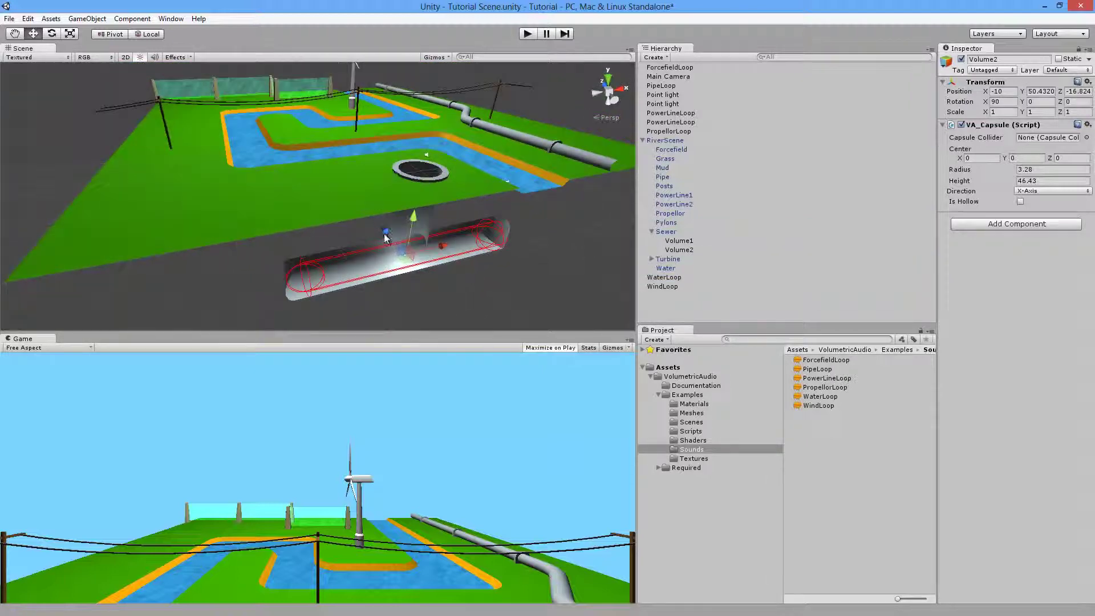
- Move the Volume2 copy to the turbine's rotor at about X -0.87, Y 0.41, Z 16.96, and enlarge its capsule to radius 9.37 and height 72.72
left_click_drag(355, 64, 469, 164, "alt")
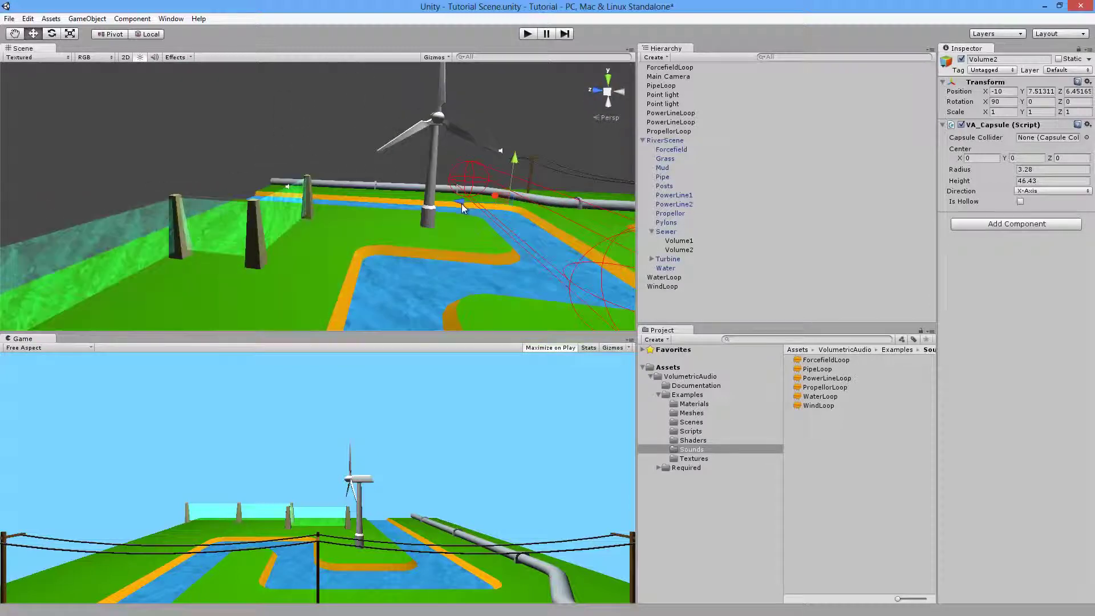
left_click_drag(399, 219, 406, 211, "alt")
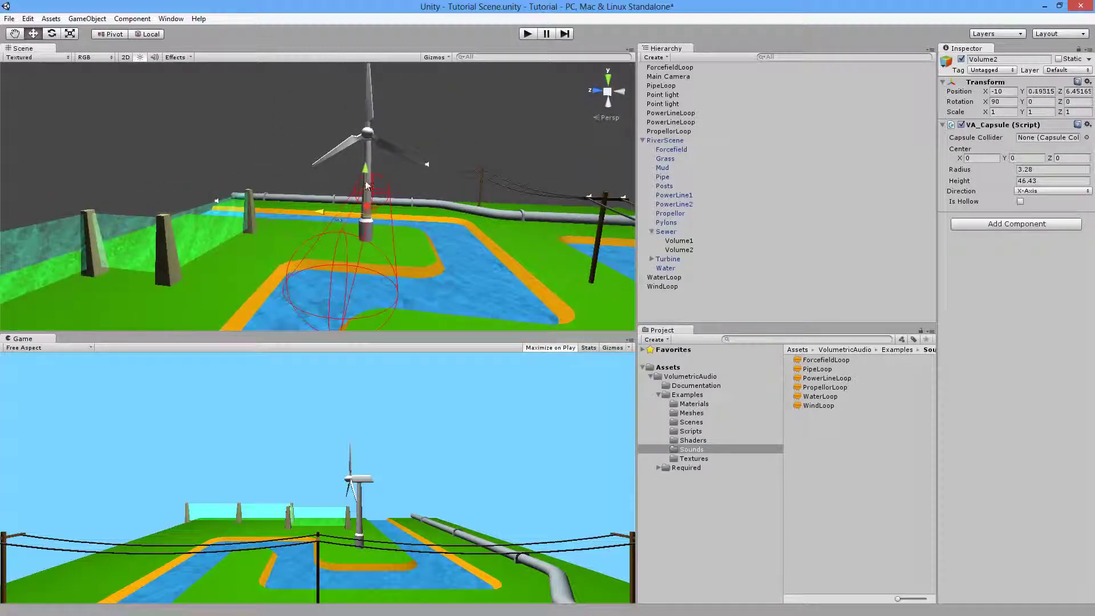
left_click_drag(368, 187, 798, 182, "alt")
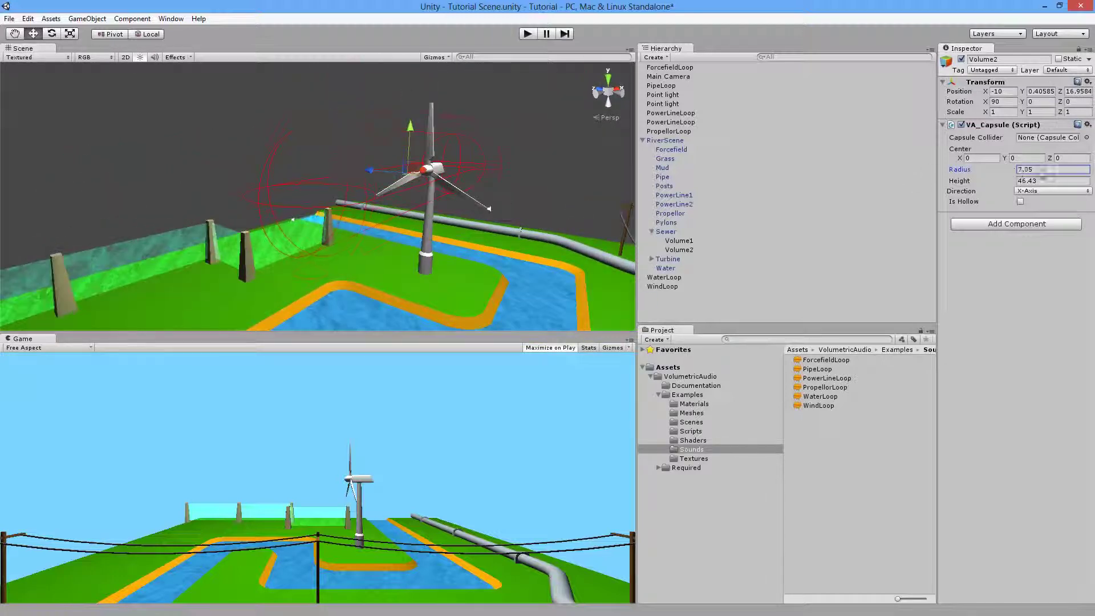
left_click_drag(387, 256, 278, 272, "alt")
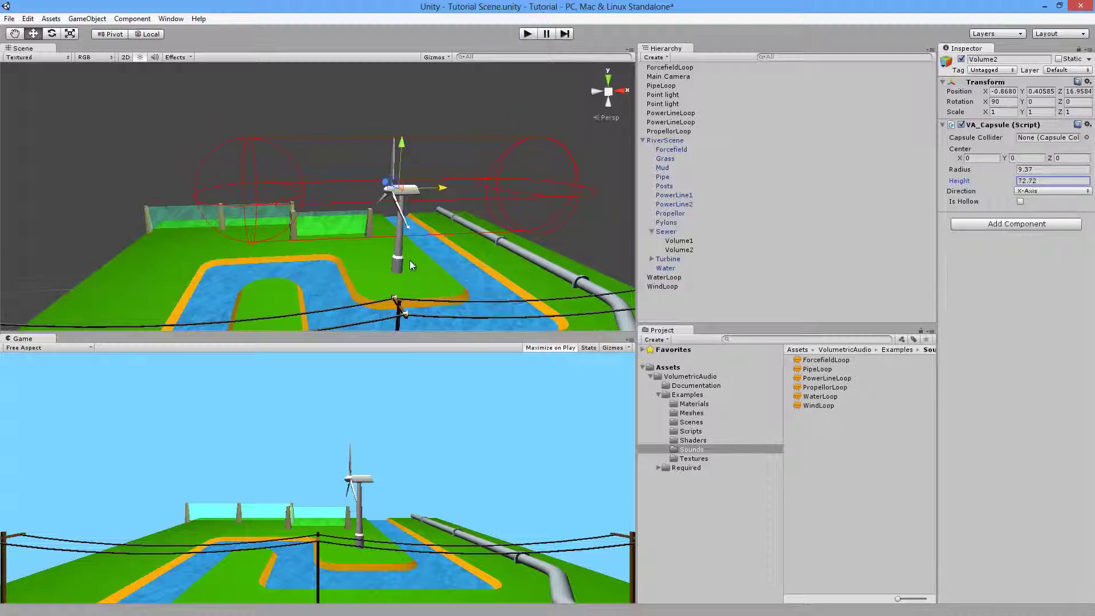
- Try the Is Hollow option on the turbine's capsule, and switch it back off
left_click_drag(364, 241, 628, 235, "alt")
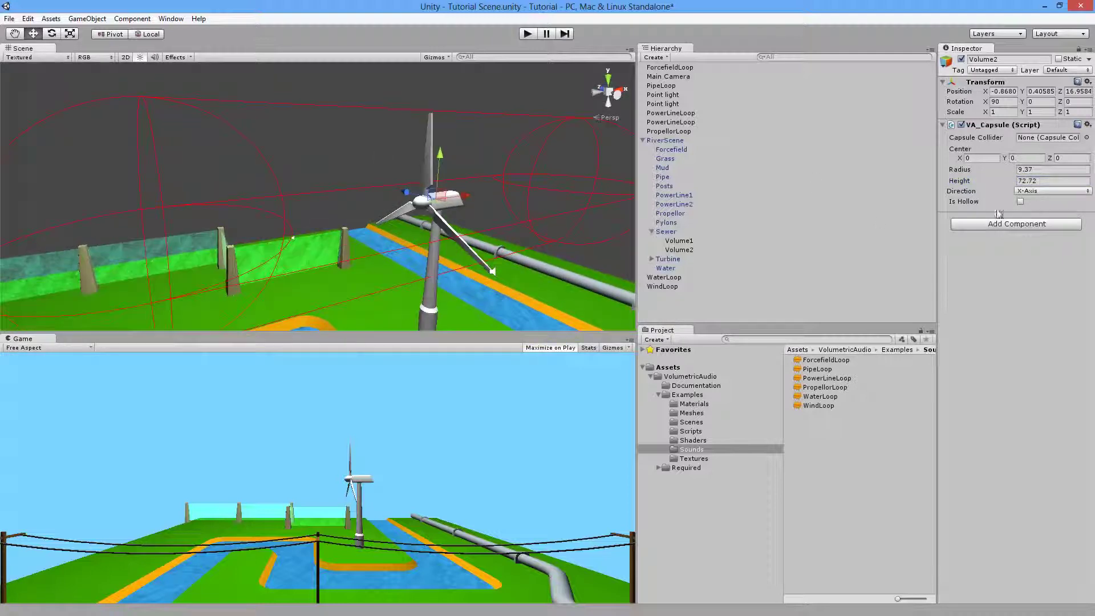
left_click_drag(349, 222, 377, 232, "alt")
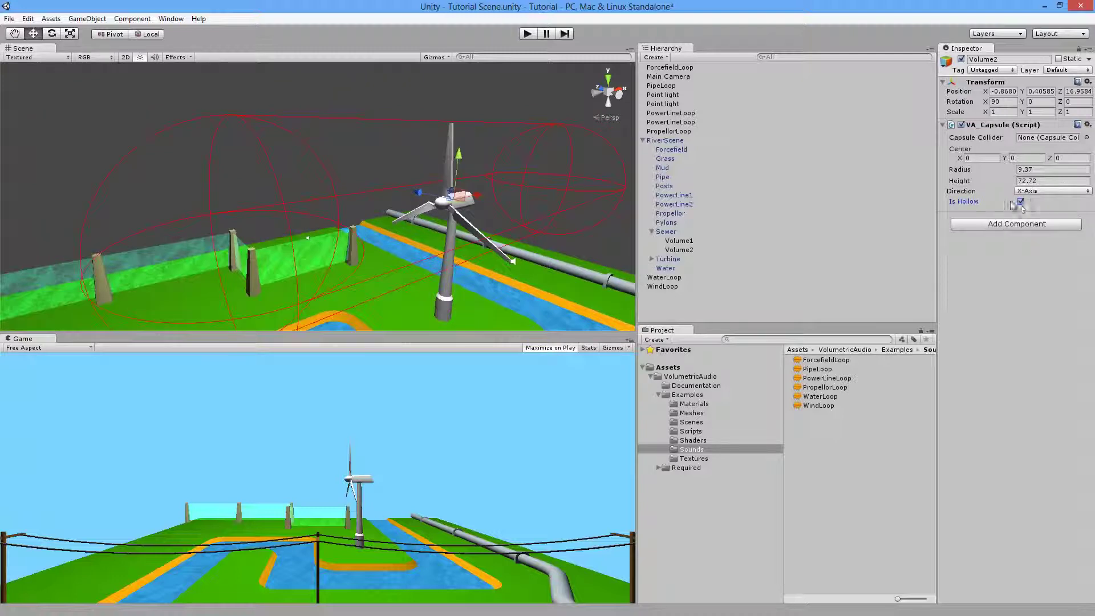
left_click_drag(434, 220, 351, 198, "alt")
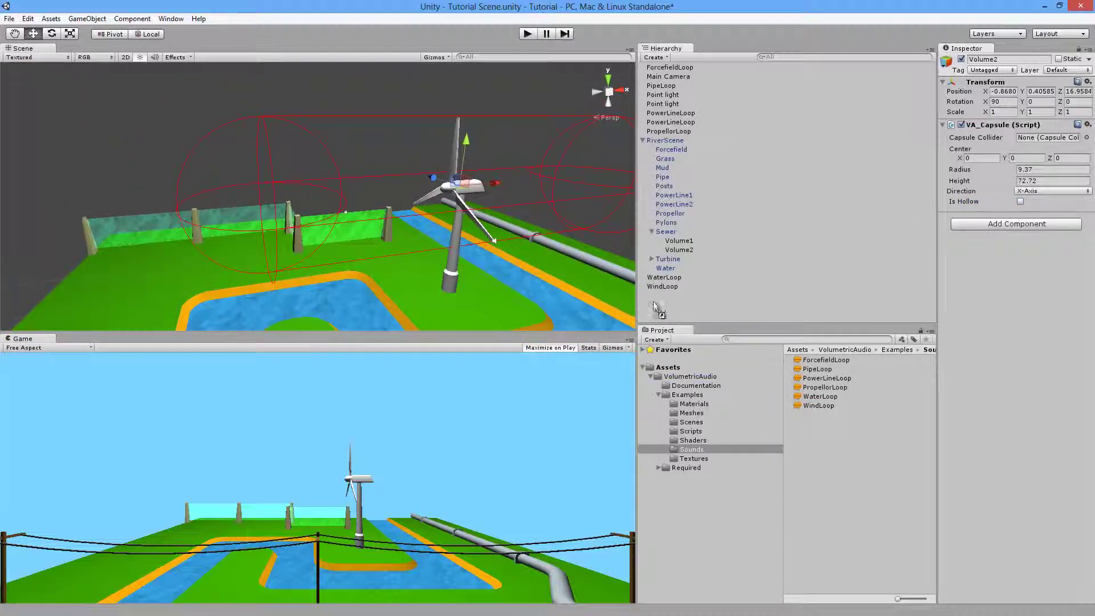
- Add a second looping WindLoop with a VA Audio Source shaped by the turbine's Volume2 with Pan Level enabled, and test it in play mode
left_click_drag(654, 306, 656, 308)
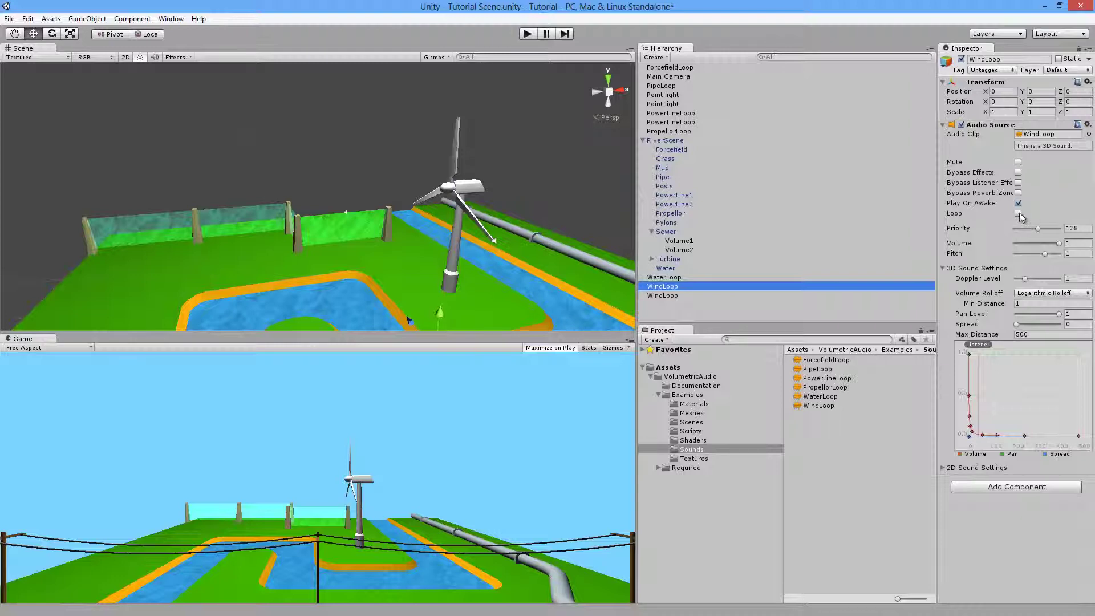
left_click(124, 20)
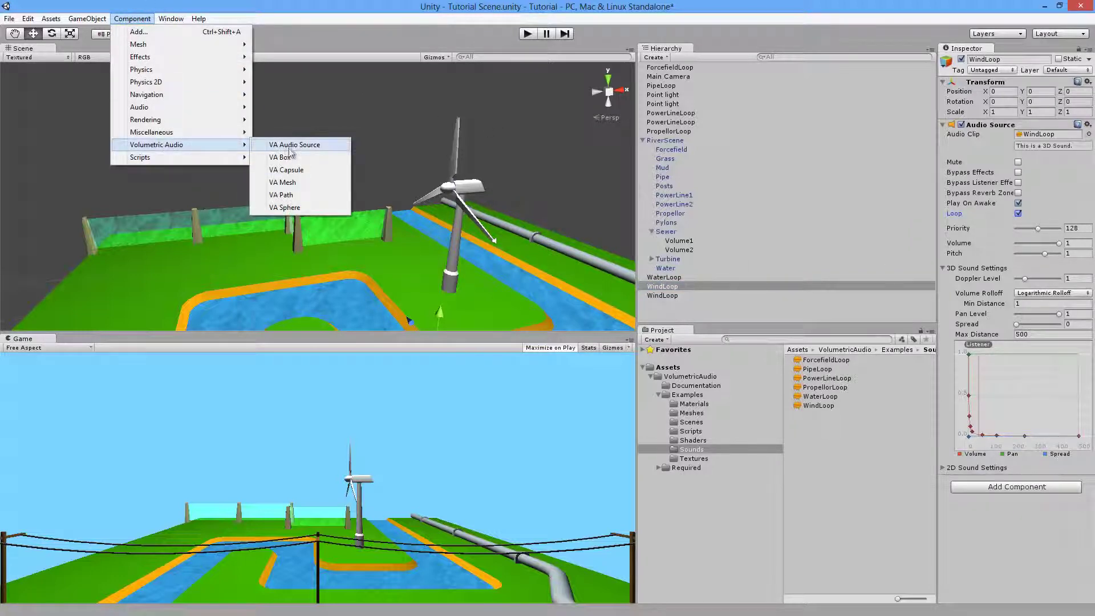
left_click(290, 146)
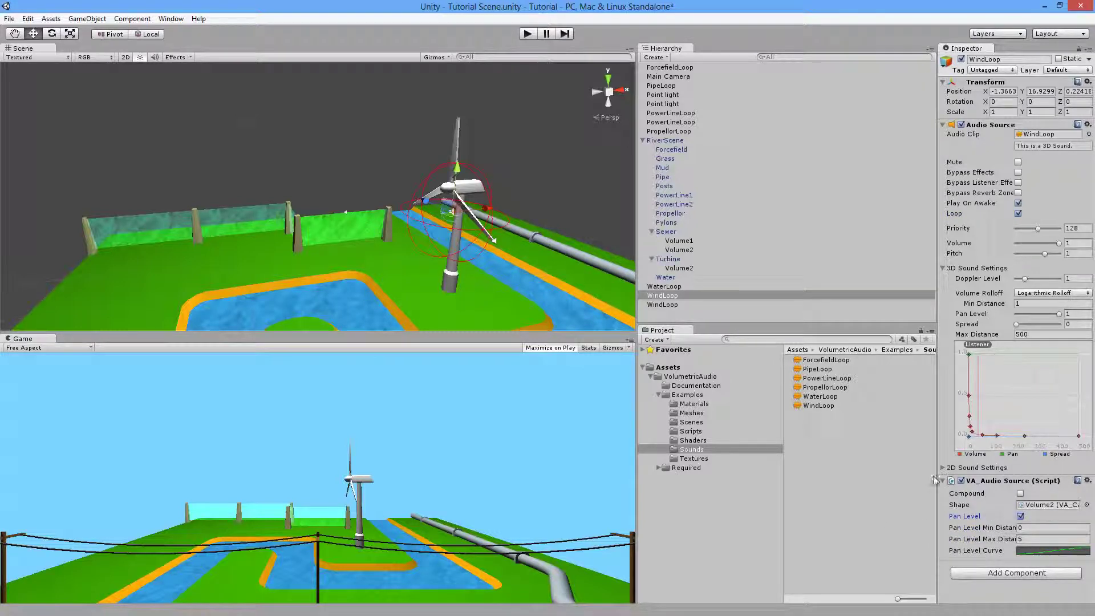
left_click(527, 35)
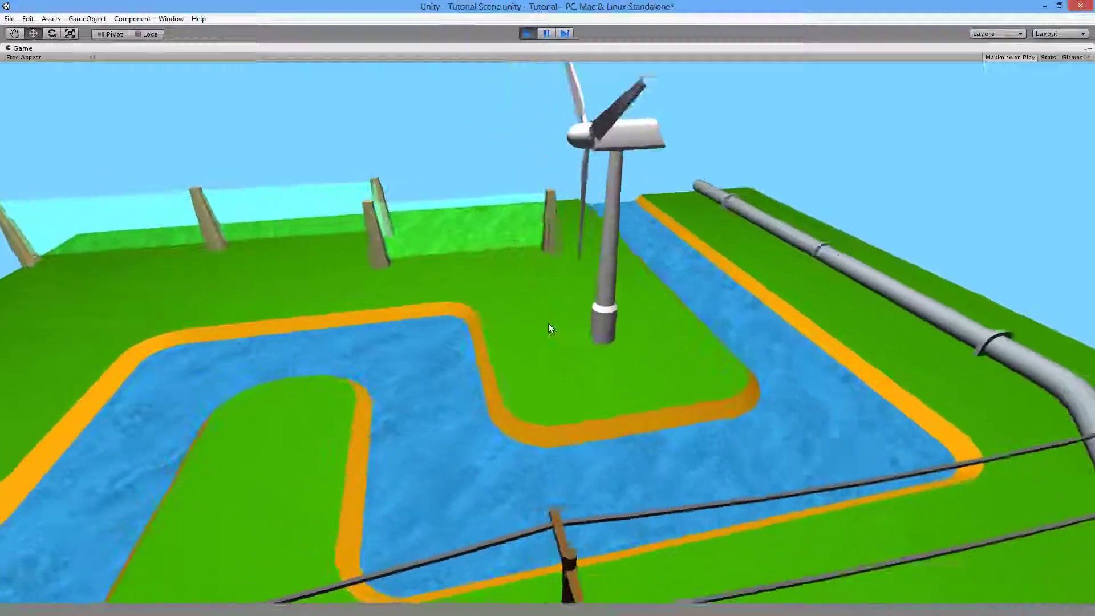
left_click(529, 33)
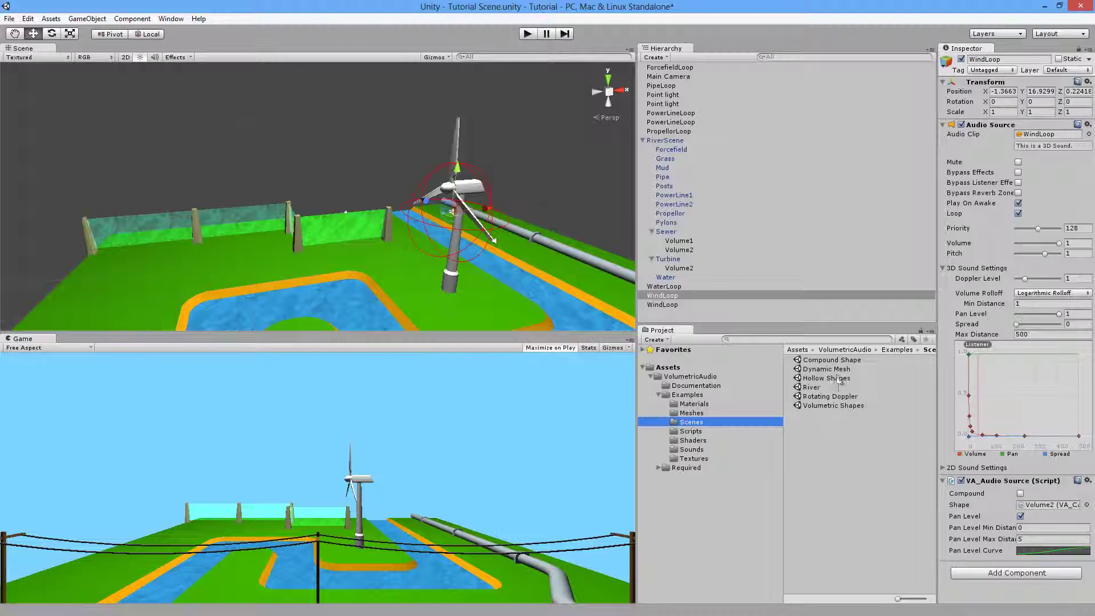
- Open the Dynamic Mesh example scene without saving the tutorial scene, and inspect the Dynamic Spiral object's components
double_click(838, 373)
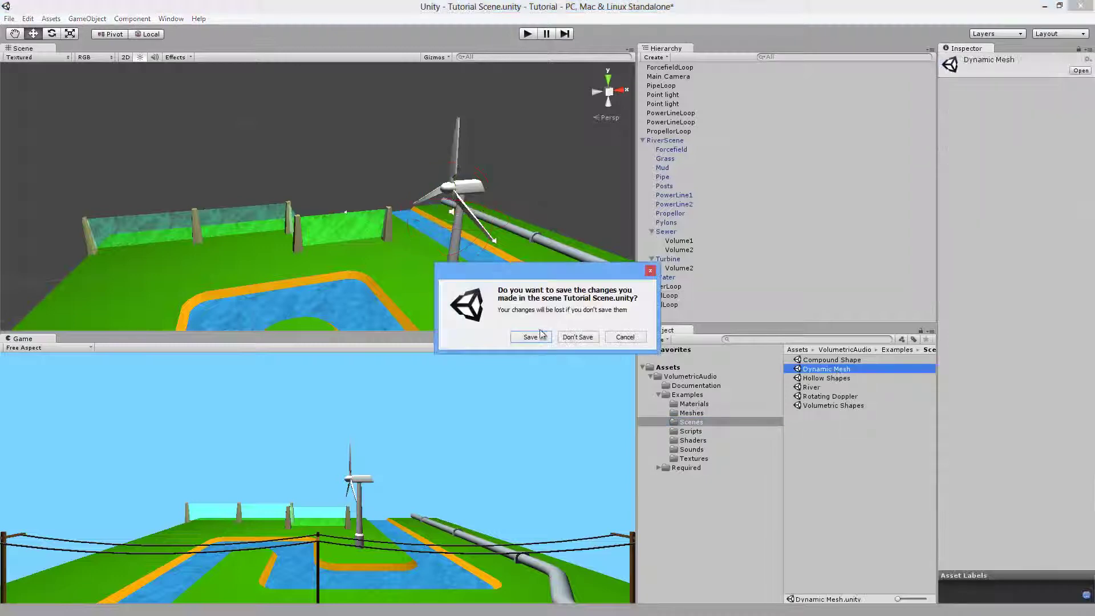
left_click(577, 337)
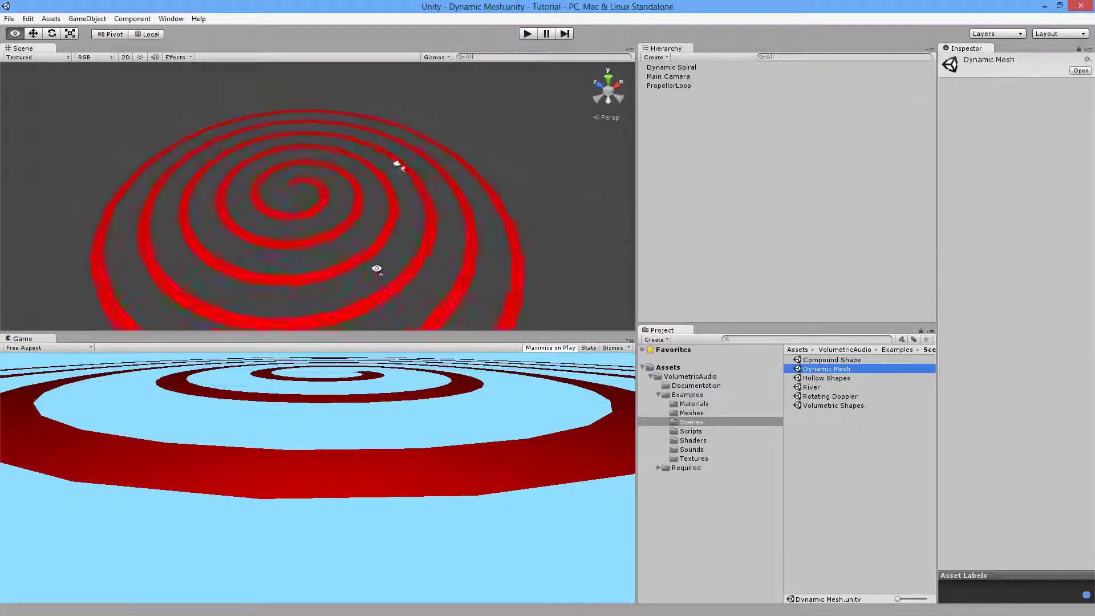
left_click_drag(376, 269, 382, 291, "alt")
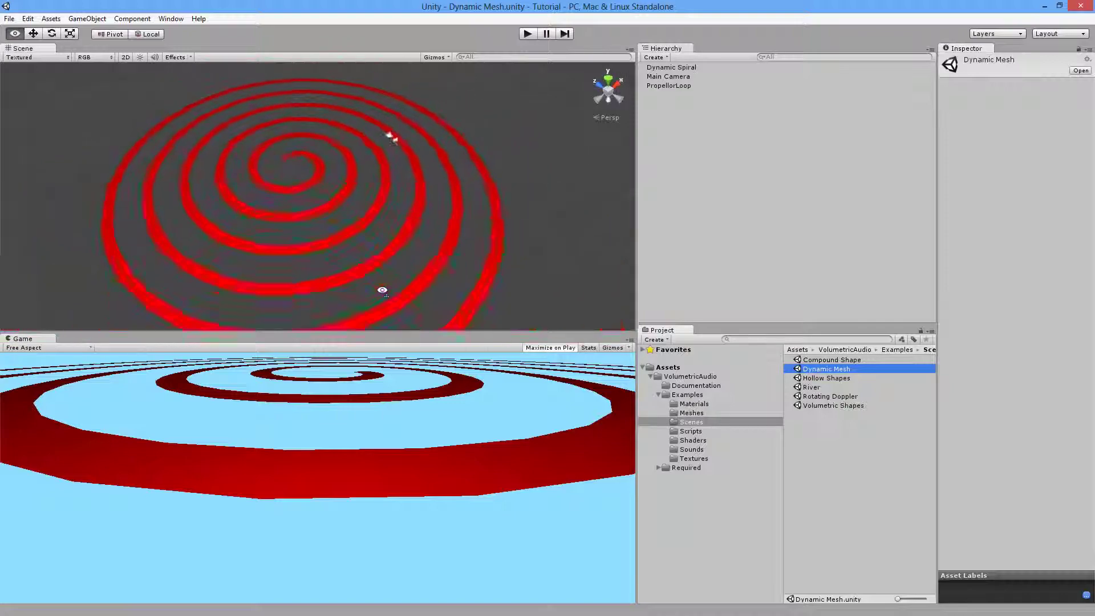
left_click(672, 68)
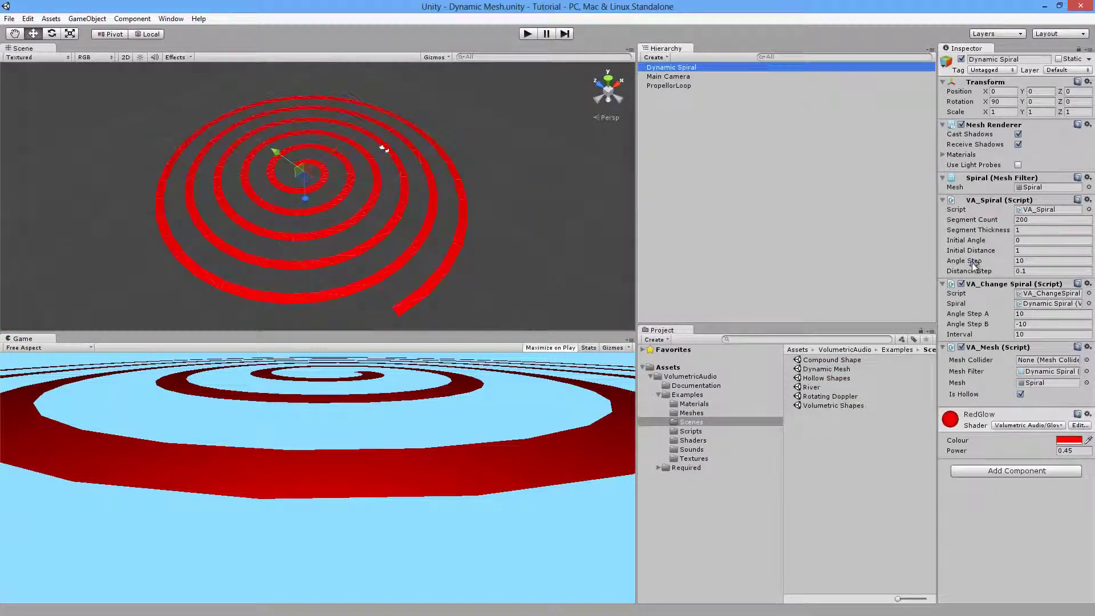
- Set the Dynamic Spiral's Angle Step to 4.03, and run the scene to test its changing mesh sound
left_click_drag(972, 262, 844, 265)
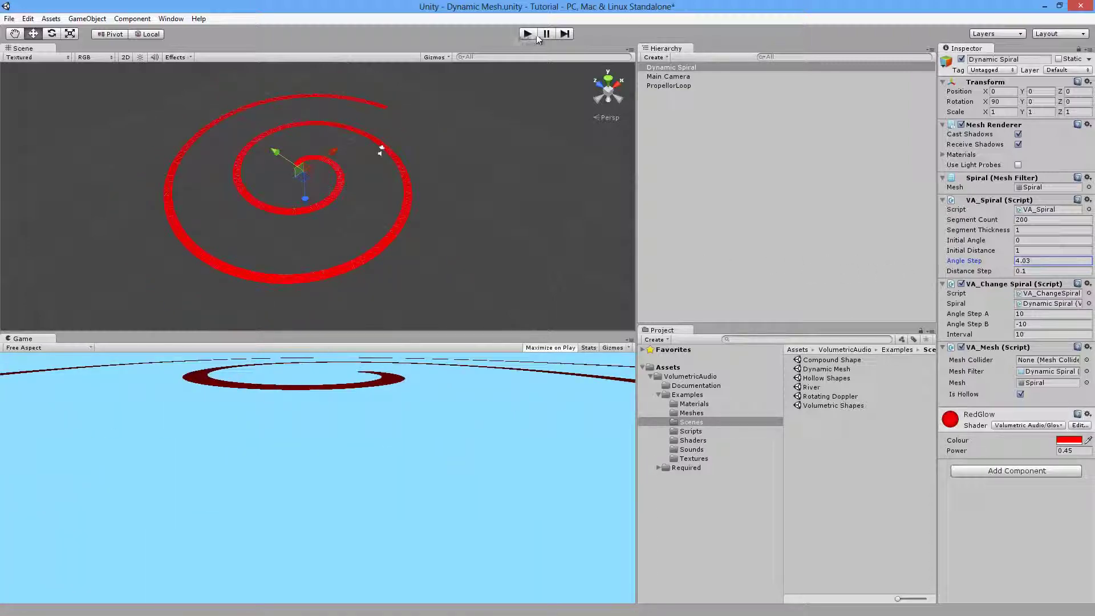
left_click(535, 35)
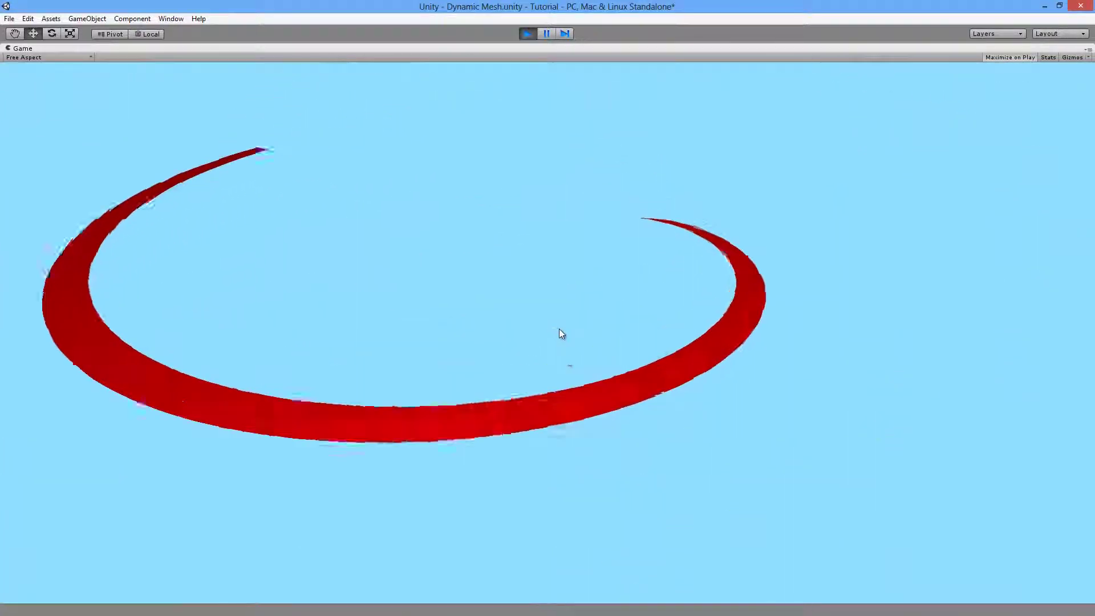
left_click(526, 35)
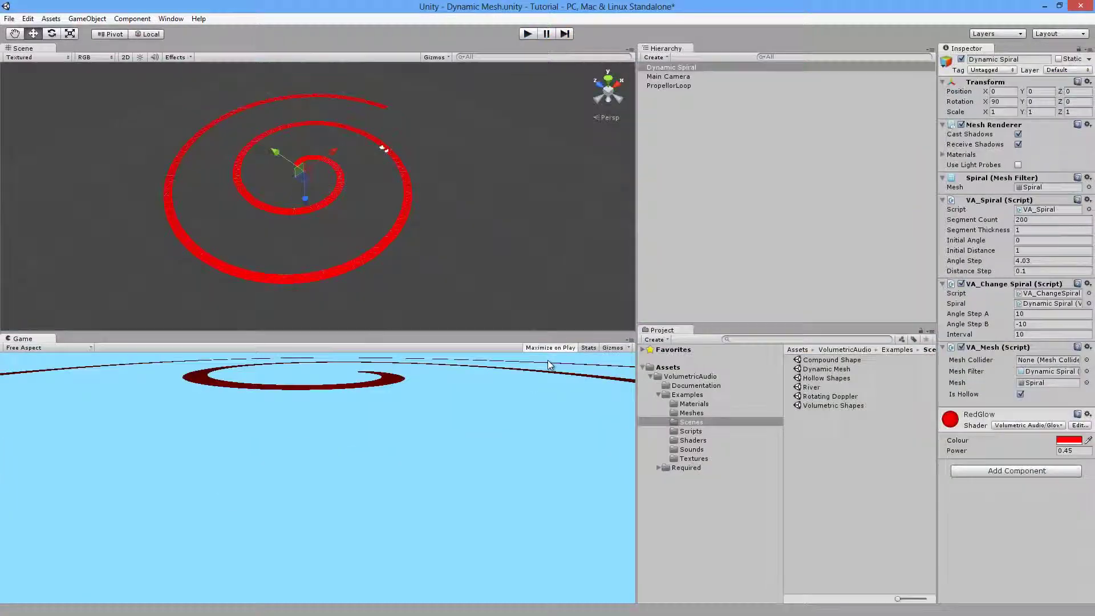
- Open the River example scene without saving the Dynamic Mesh changes, and look over the whole terrain
double_click(812, 388)
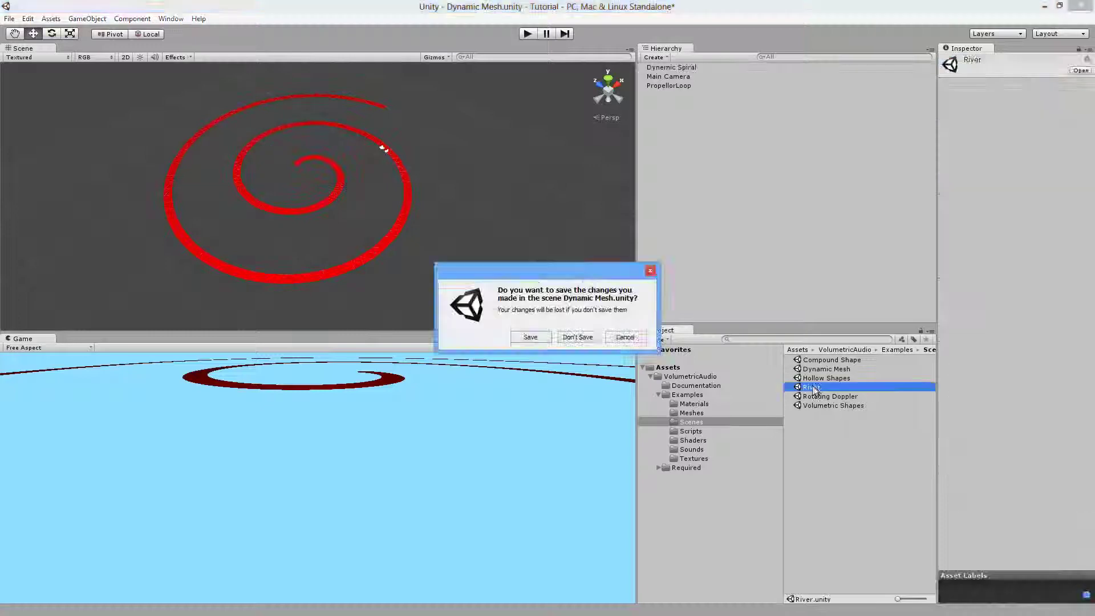
left_click(576, 338)
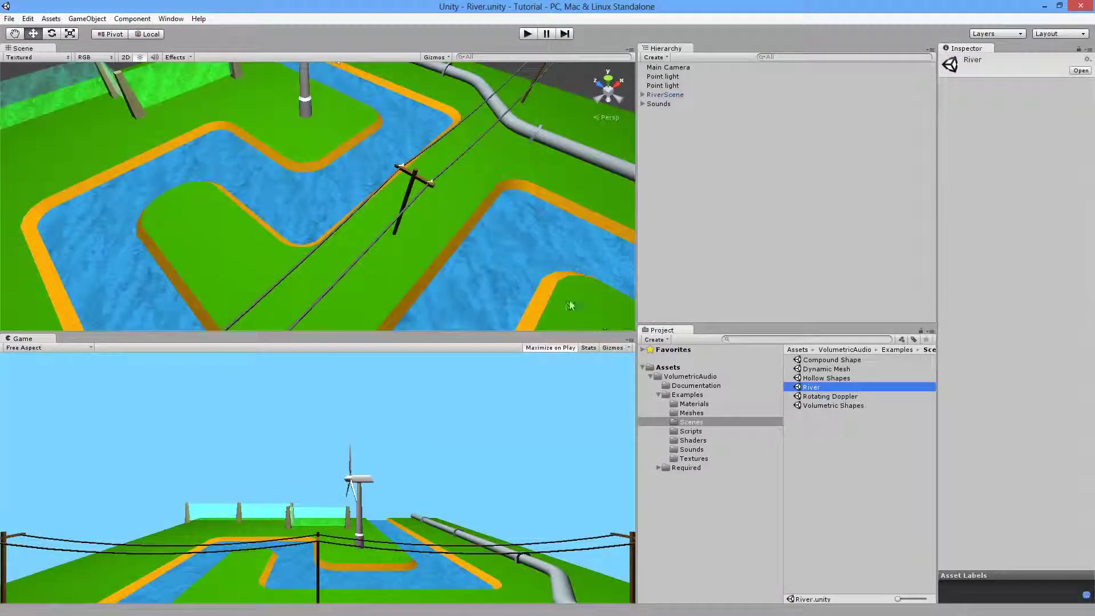
scroll(331, 251, "down", 8)
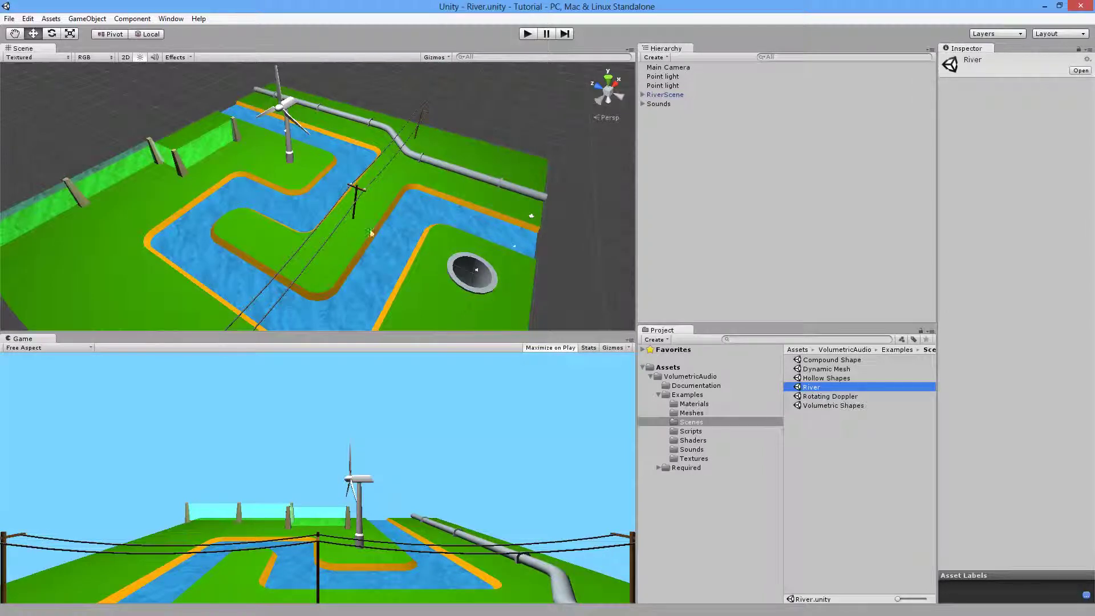
left_click_drag(332, 259, 370, 251, "alt")
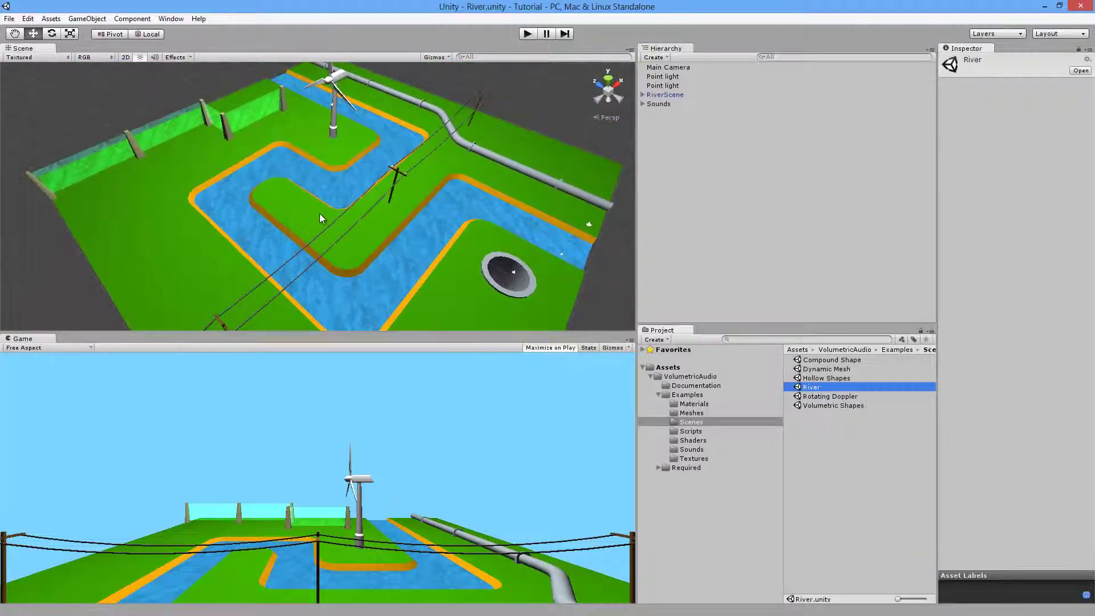